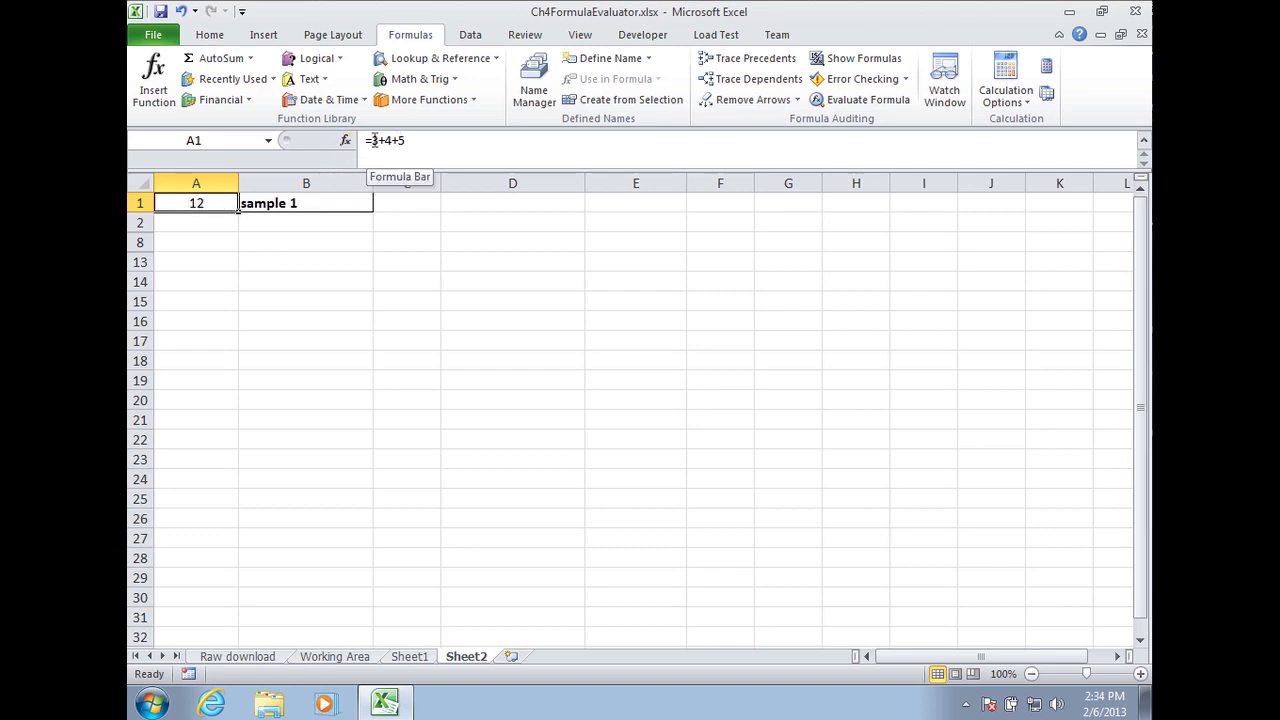
Evaluate the formula in A1 one operation at a time with Evaluate Formula, restarting the evaluation once, and close the evaluator
{"action": "left_click", "coordinate": [848, 102]}
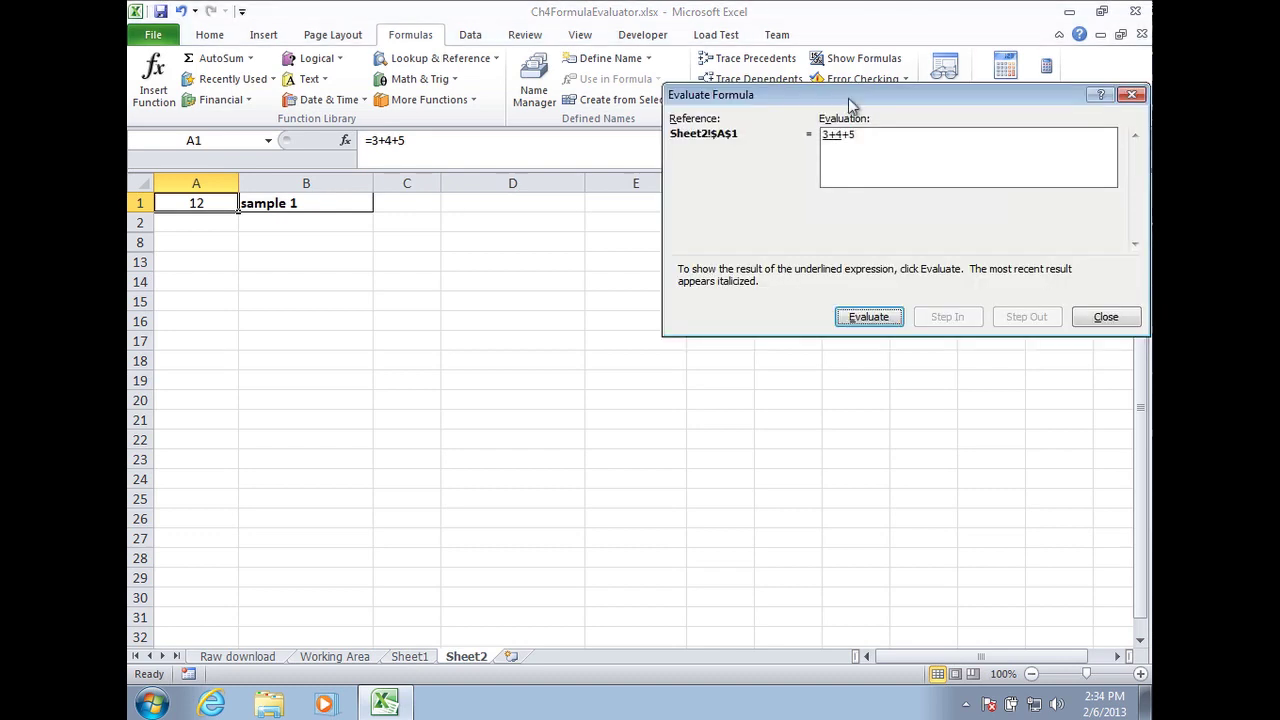
{"action": "left_click_drag", "start_coordinate": [848, 98], "coordinate": [844, 91]}
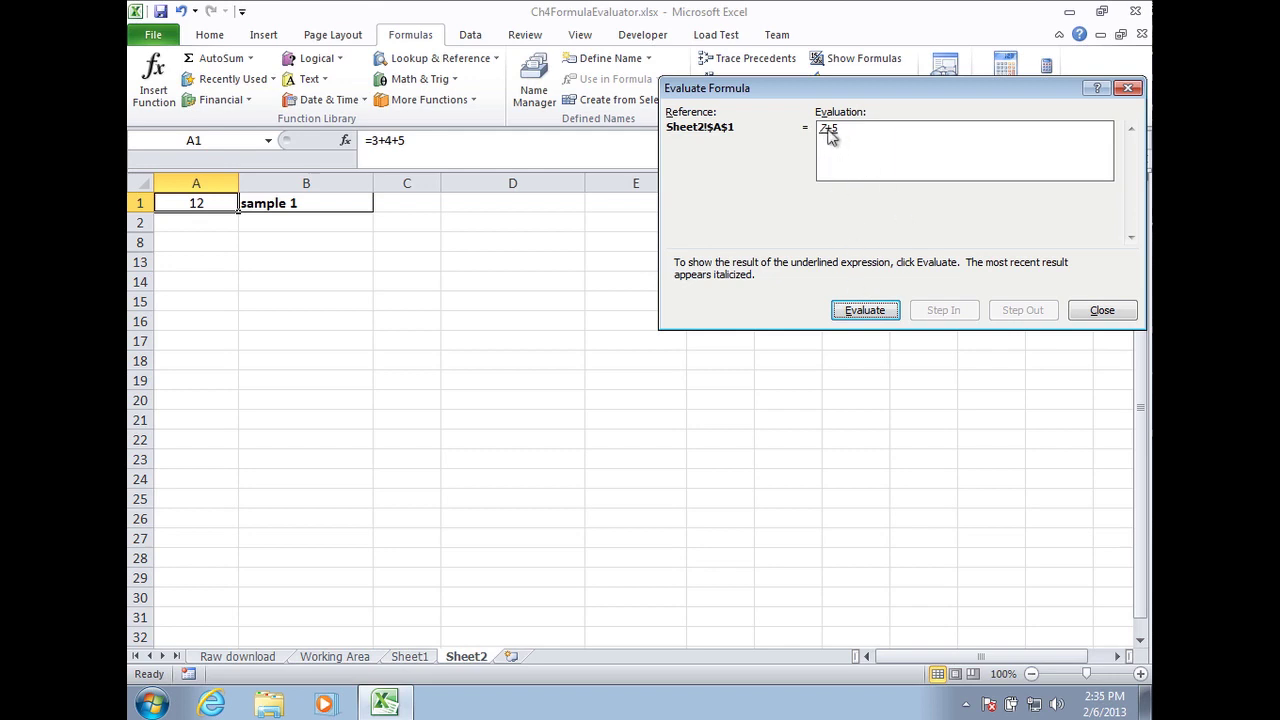
{"action": "left_click", "coordinate": [866, 310]}
{"action": "left_click", "coordinate": [866, 310]}
{"action": "left_click", "coordinate": [867, 312]}
{"action": "left_click", "coordinate": [866, 310]}
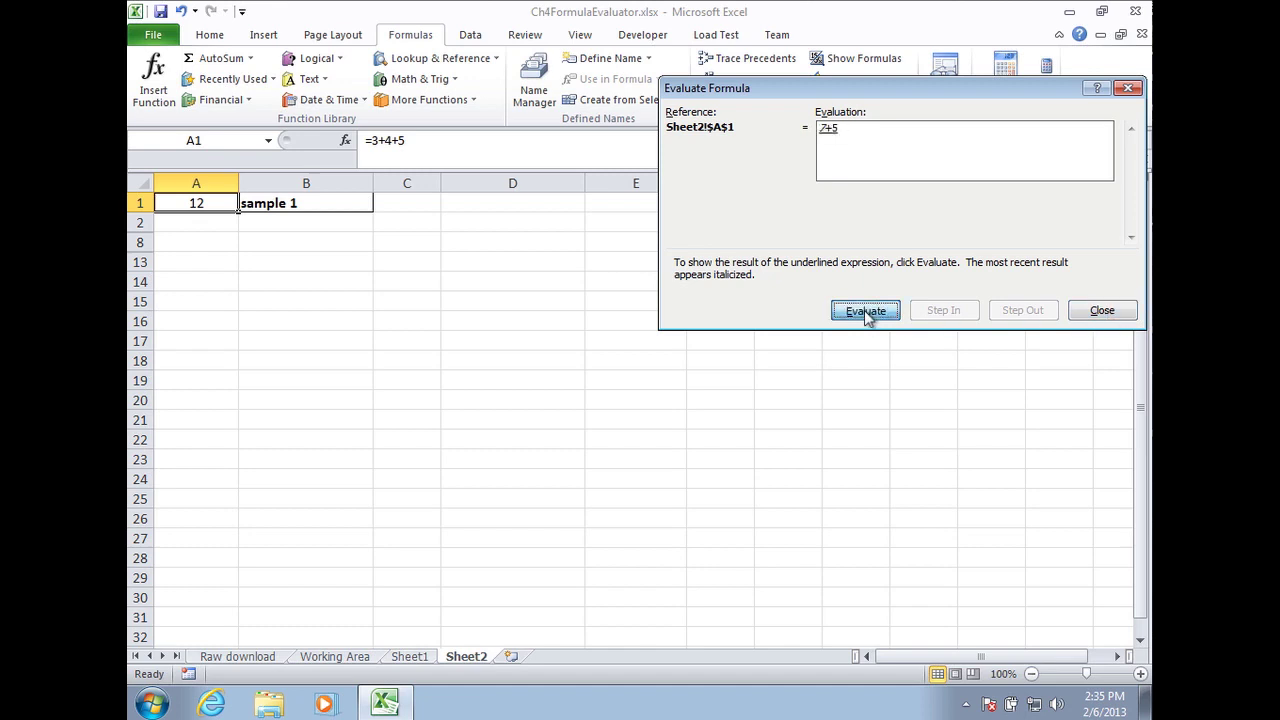
{"action": "left_click", "coordinate": [1104, 312]}
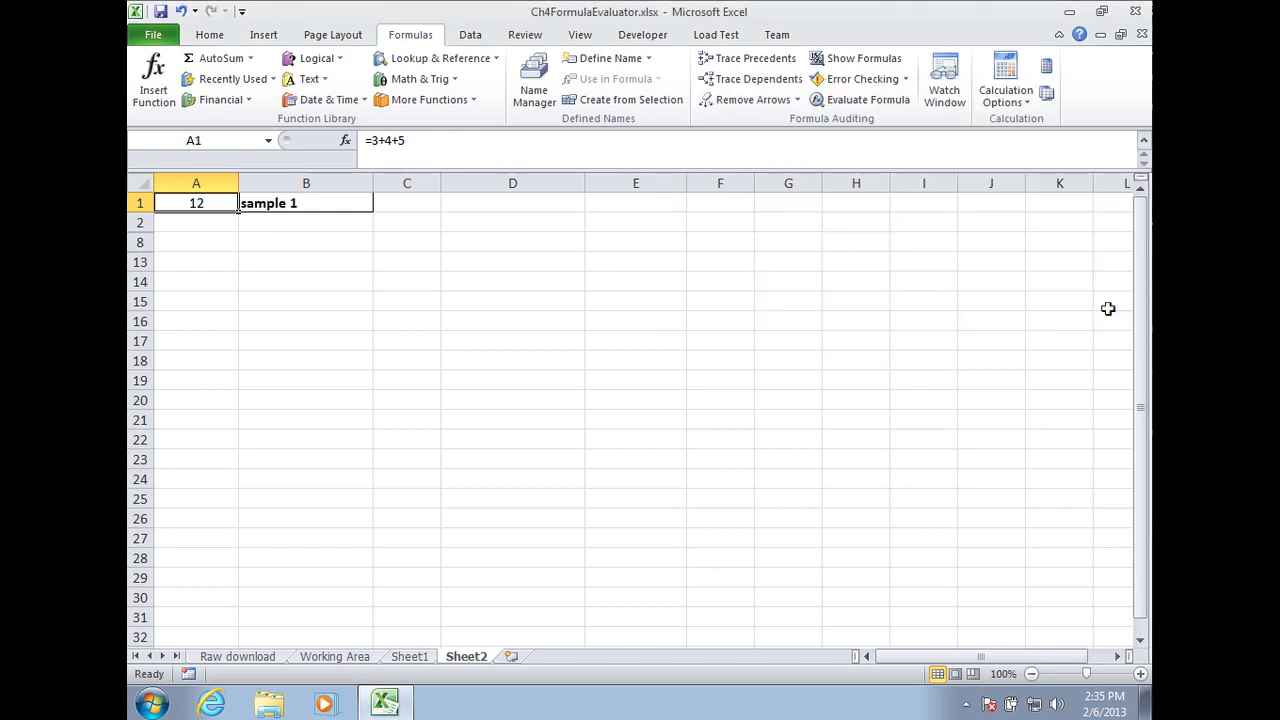
Unhide the rows between rows 2 and 8
{"action": "left_click", "coordinate": [137, 224]}
{"action": "left_click_drag", "start_coordinate": [137, 224], "coordinate": [140, 242]}
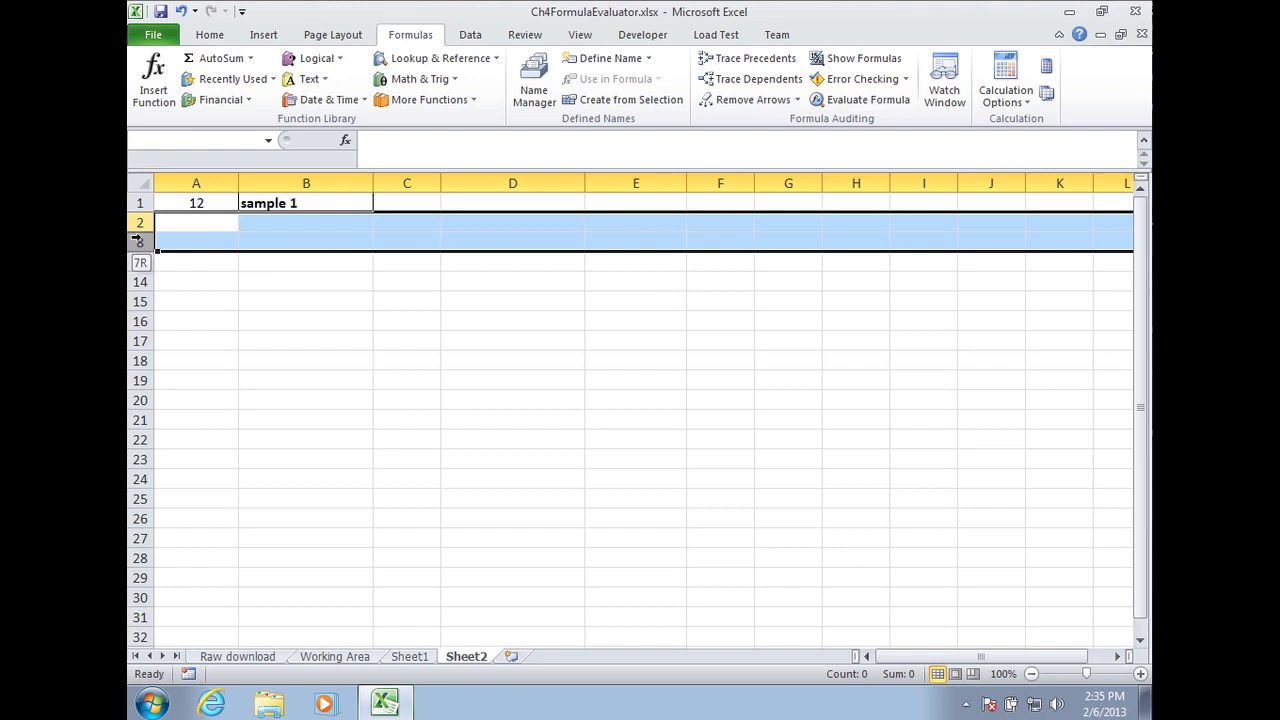
{"action": "right_click", "coordinate": [192, 228]}
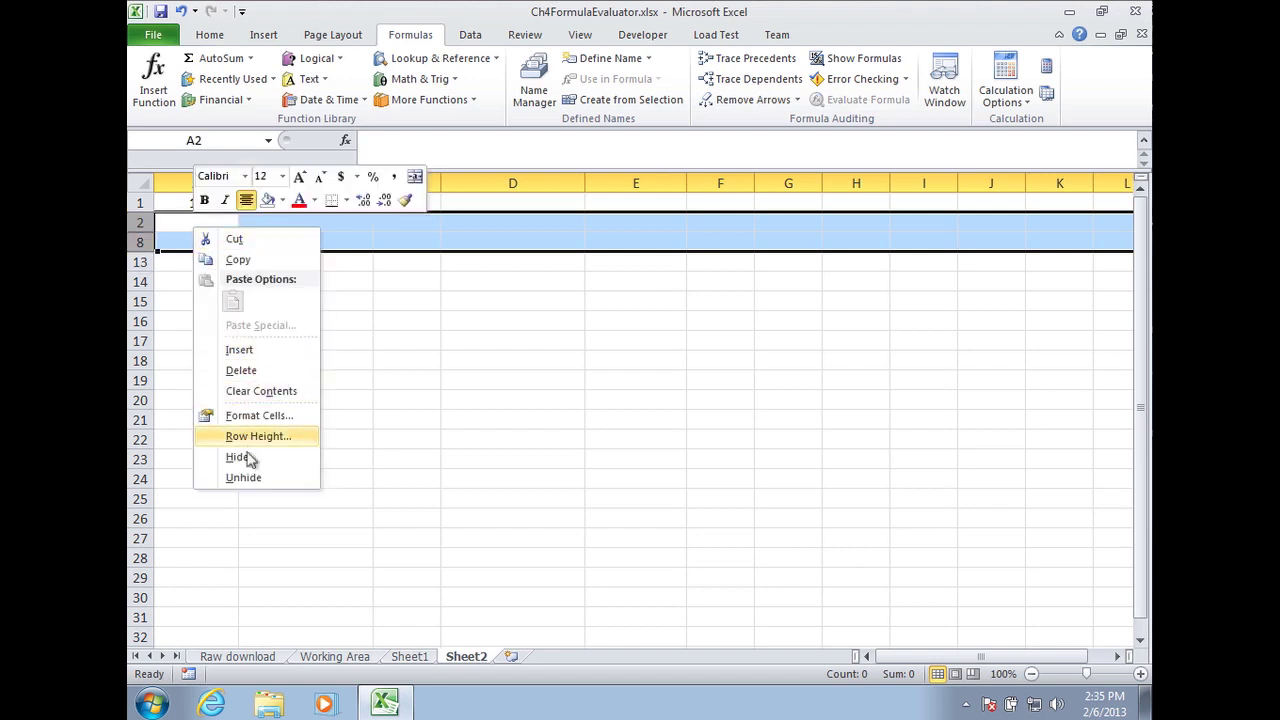
{"action": "left_click", "coordinate": [244, 479]}
Examine the widget's cost, markup and tax rate cells in A3 to A5 along with their labels
{"action": "left_click", "coordinate": [192, 243]}
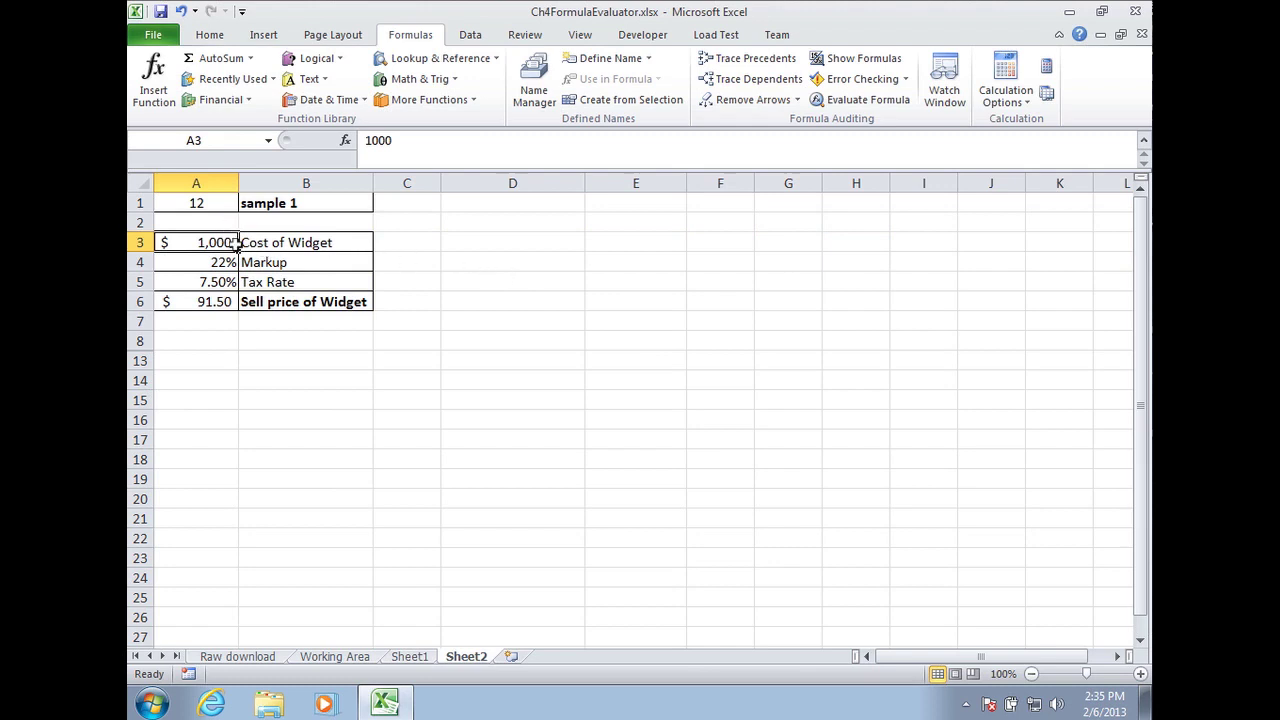
{"action": "left_click", "coordinate": [288, 242]}
{"action": "left_click", "coordinate": [206, 242]}
{"action": "left_click", "coordinate": [226, 263]}
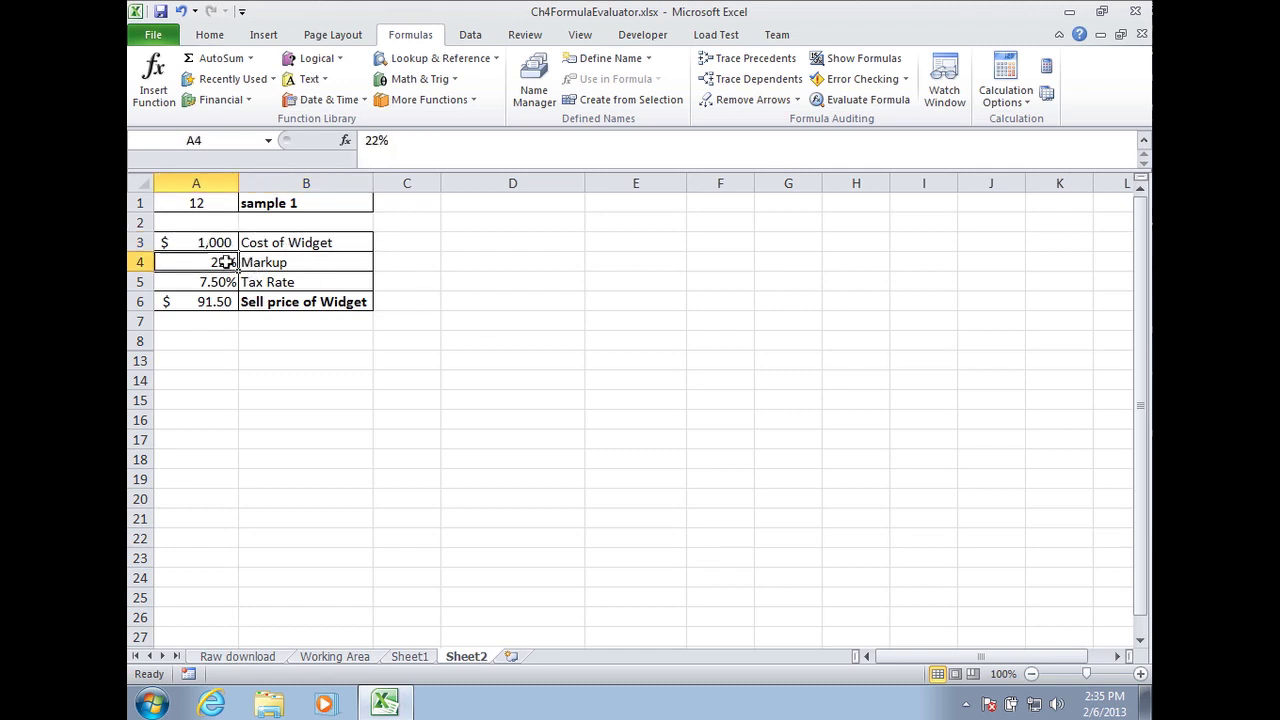
{"action": "left_click", "coordinate": [310, 266]}
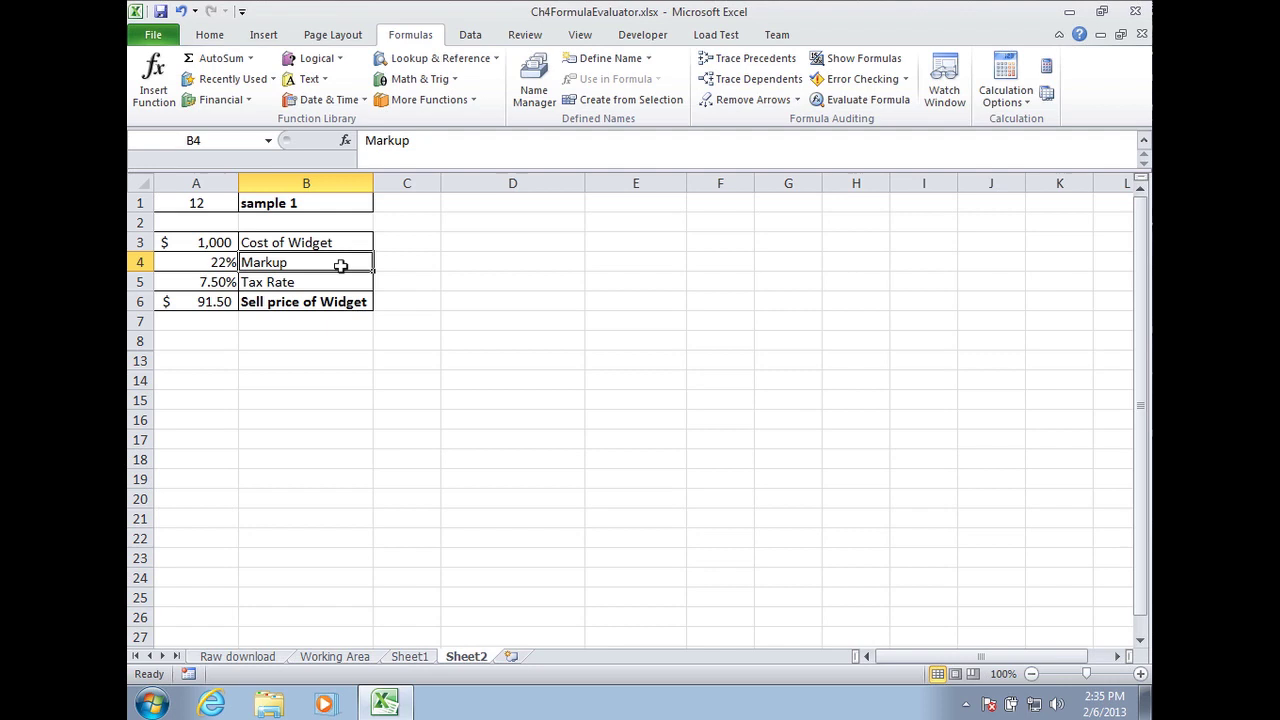
{"action": "key", "text": "Left"}
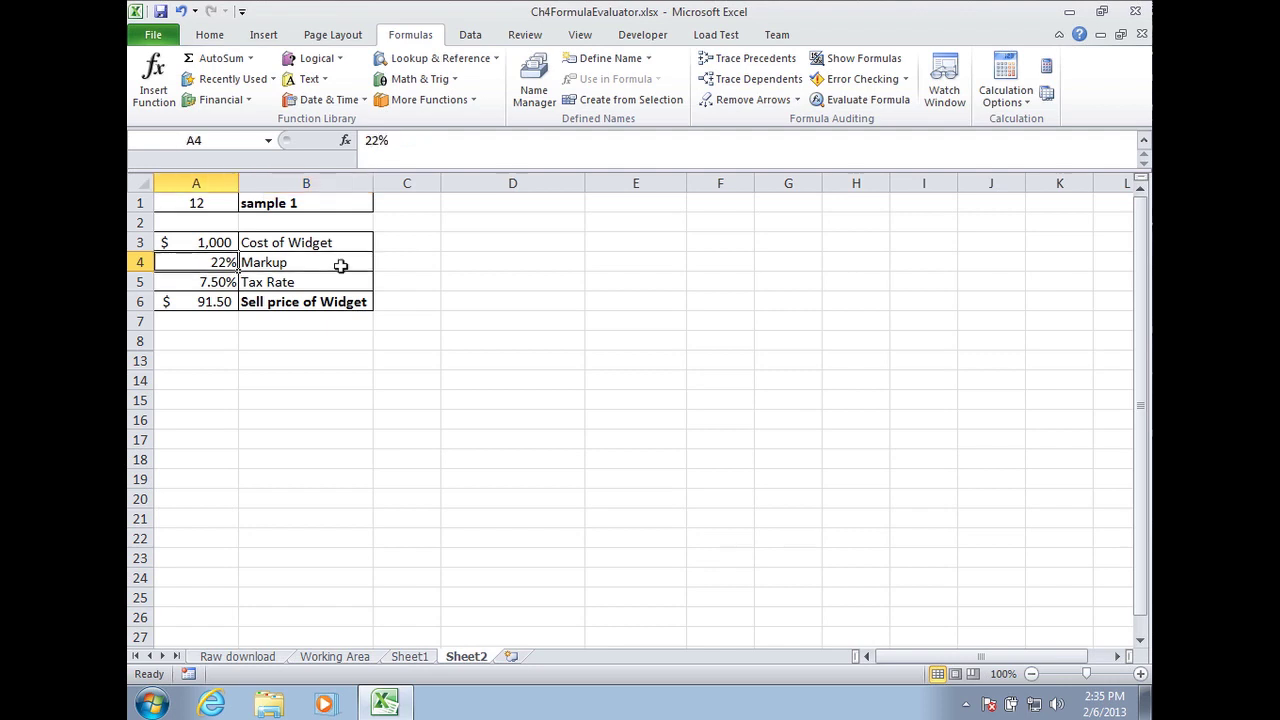
{"action": "key", "text": "Up"}
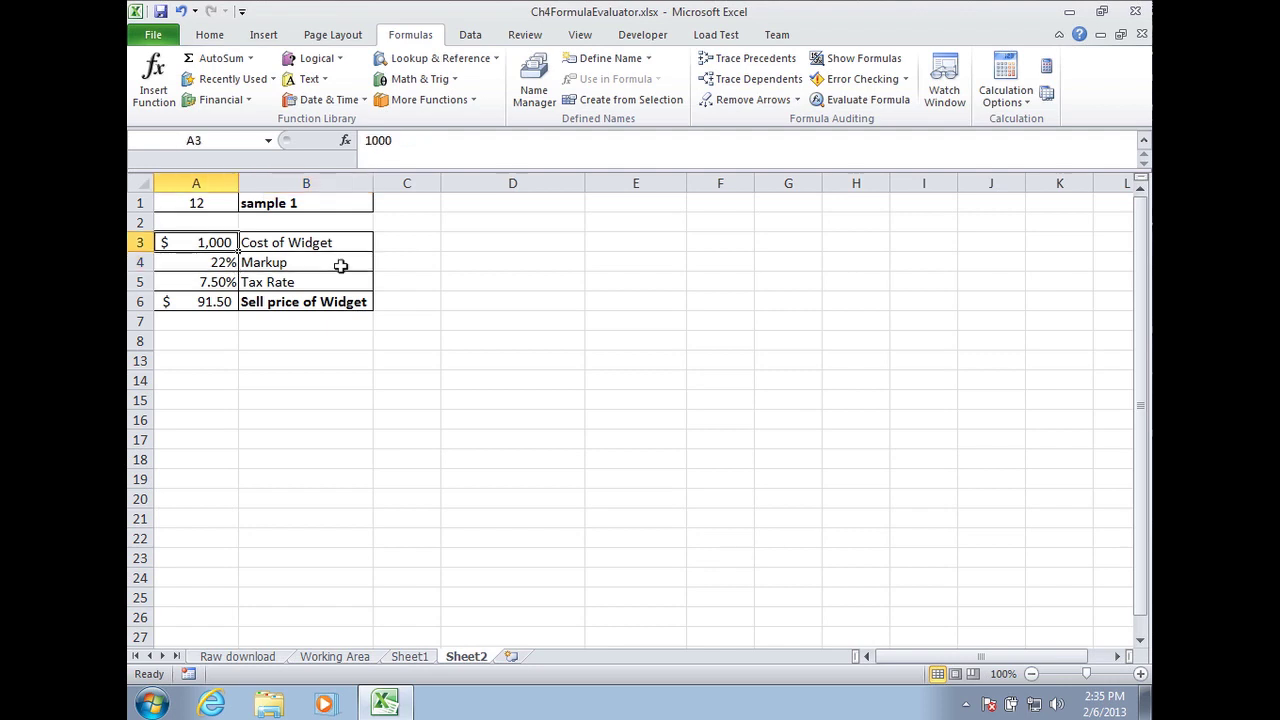
{"action": "key", "text": "Down"}
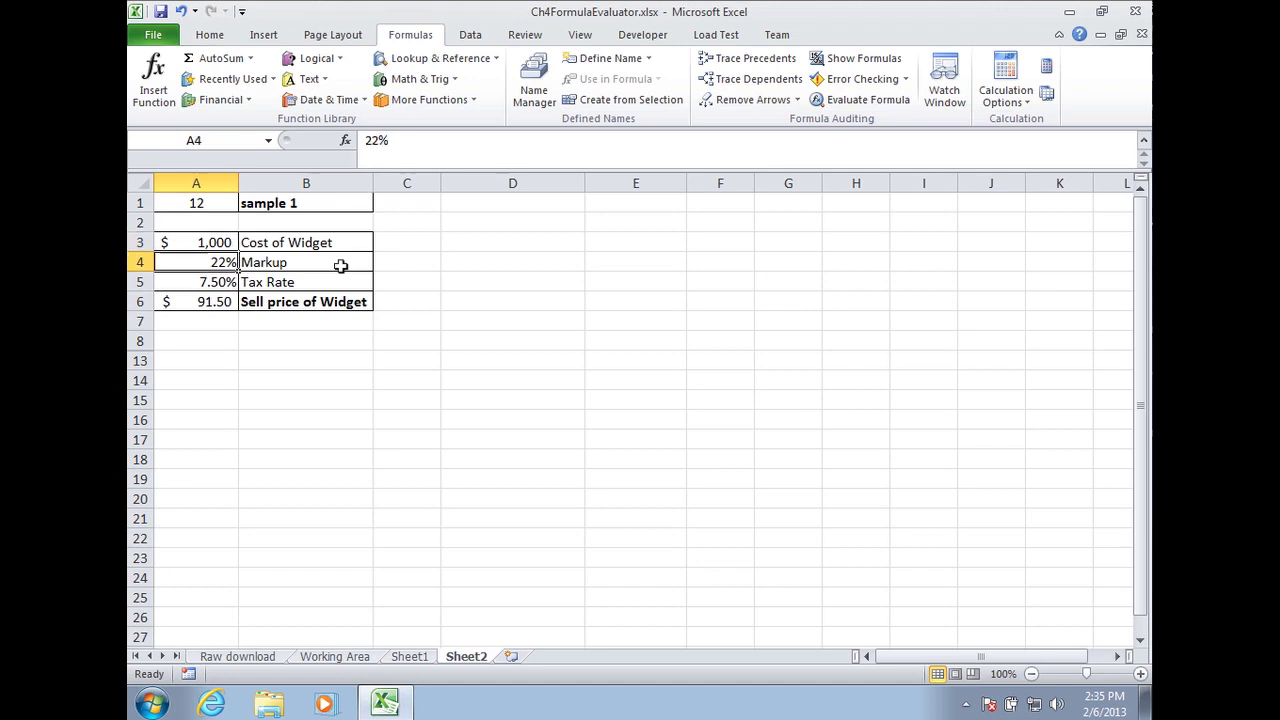
{"action": "left_click", "coordinate": [226, 283]}
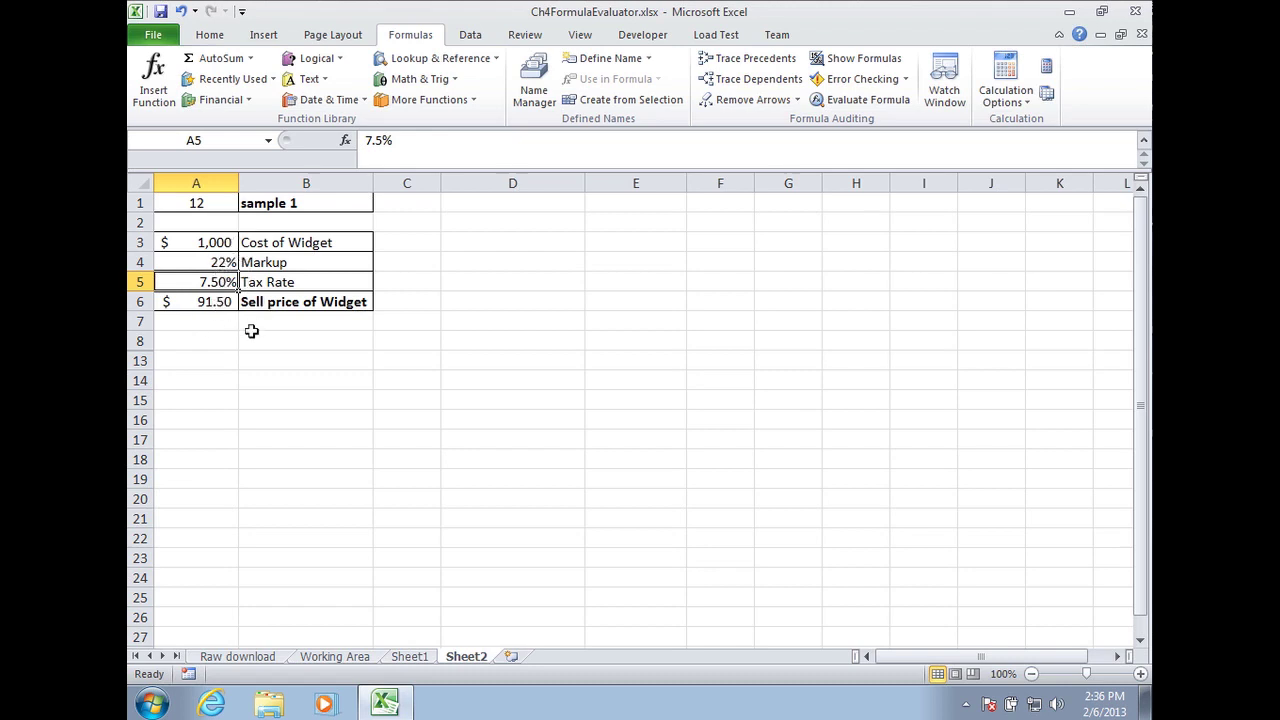
Inspect the cell references in the sell price formula in A6 without changing it
{"action": "left_click", "coordinate": [229, 306]}
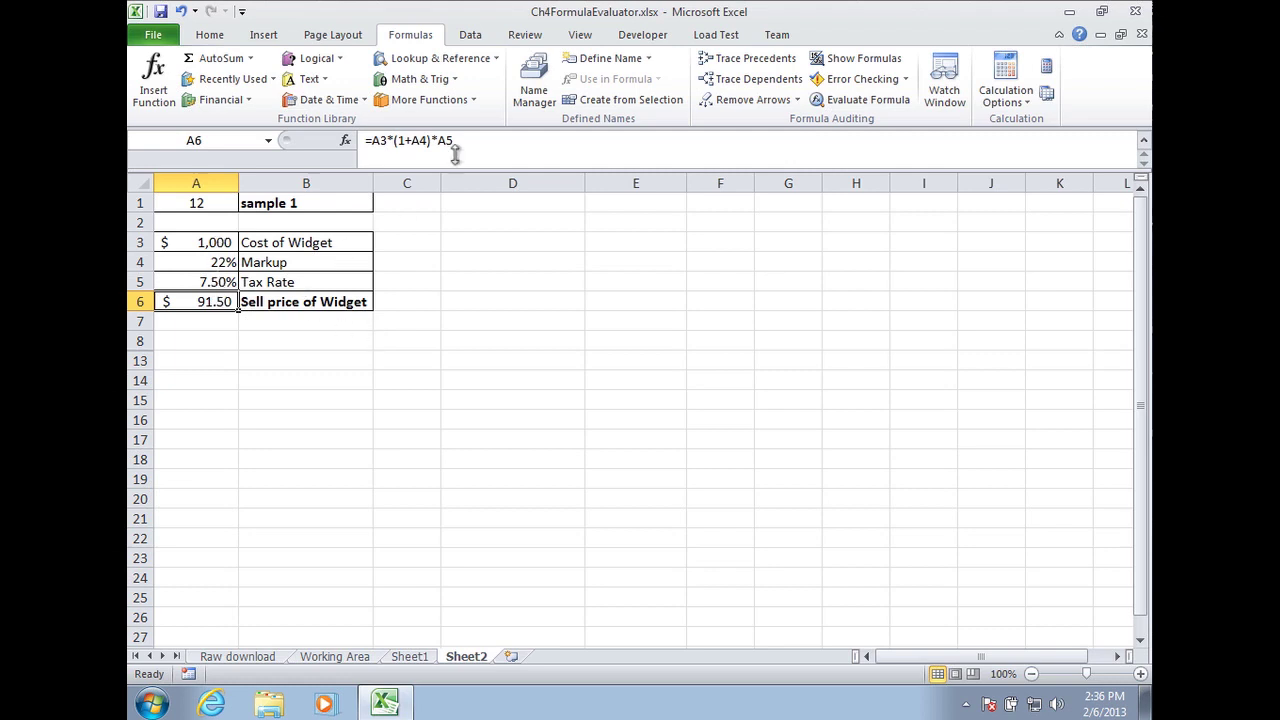
{"action": "left_click", "coordinate": [381, 141]}
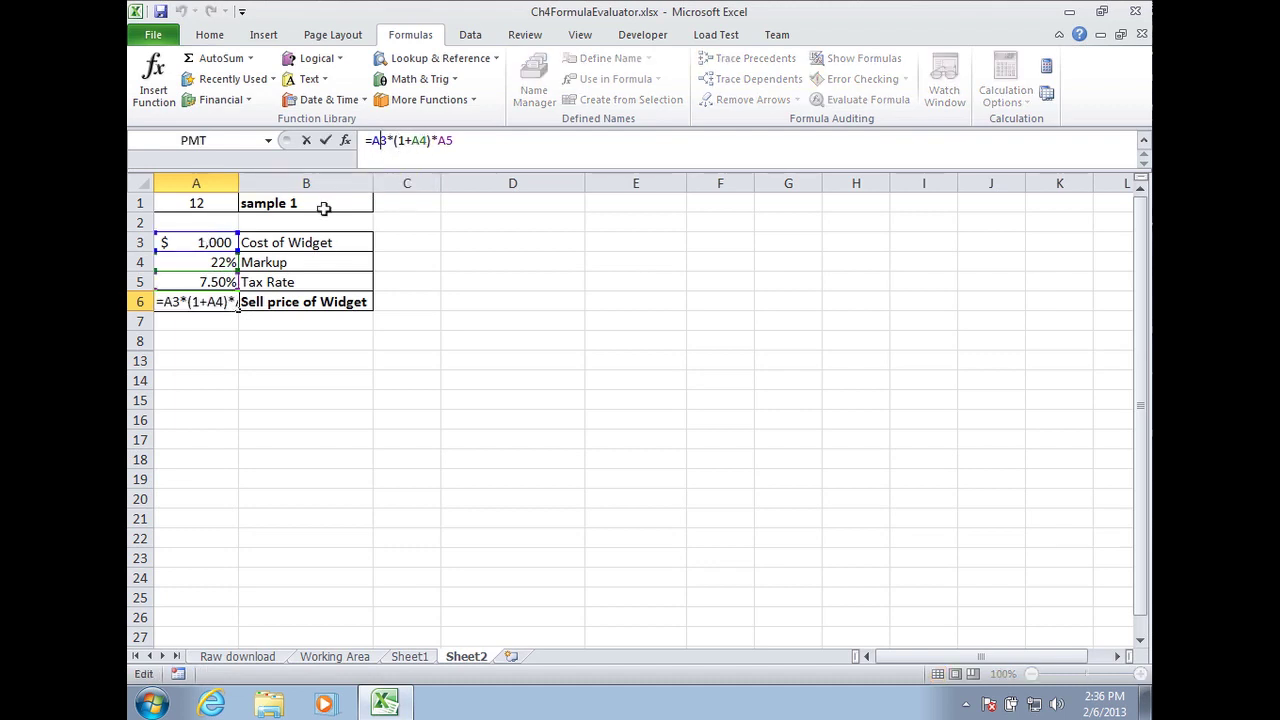
{"action": "left_click", "coordinate": [429, 140]}
{"action": "key", "text": "Left"}
{"action": "key", "text": "Left"}
{"action": "key", "text": "ctrl+Return"}
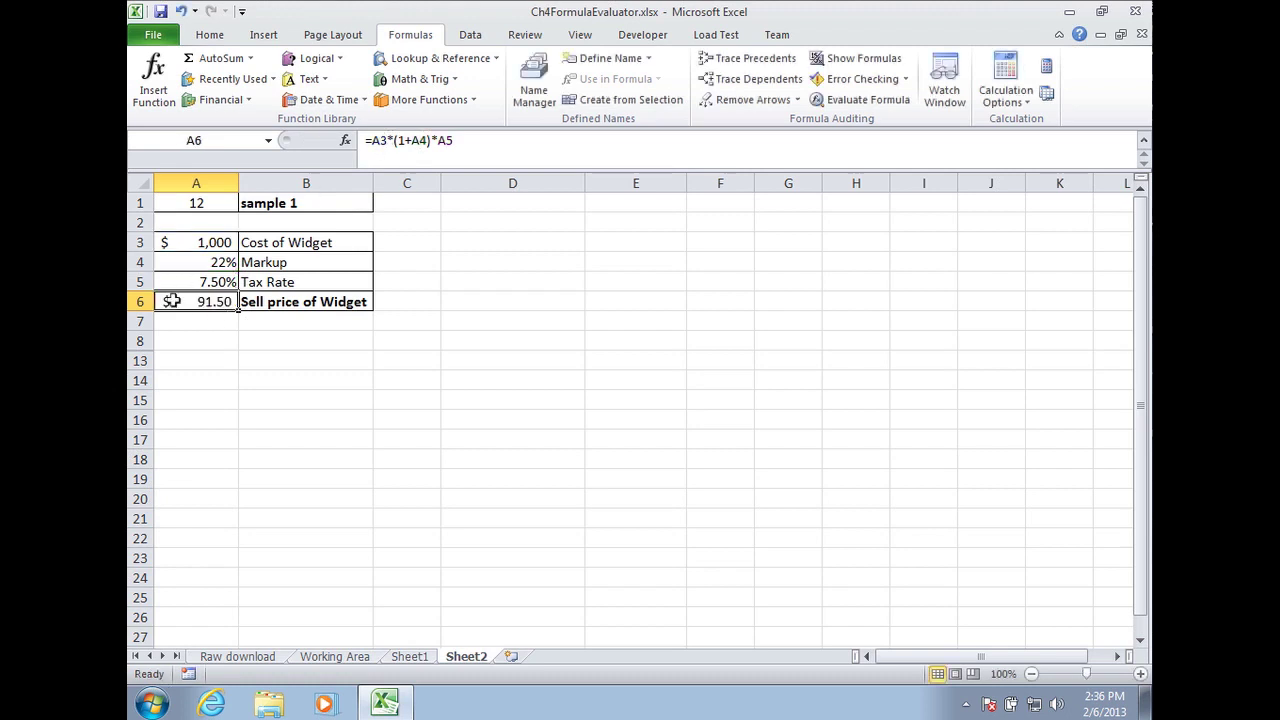
Start Evaluate Formula on the sell price in A6, stepping into and out of the A3 and A4 references
{"action": "left_click", "coordinate": [860, 105]}
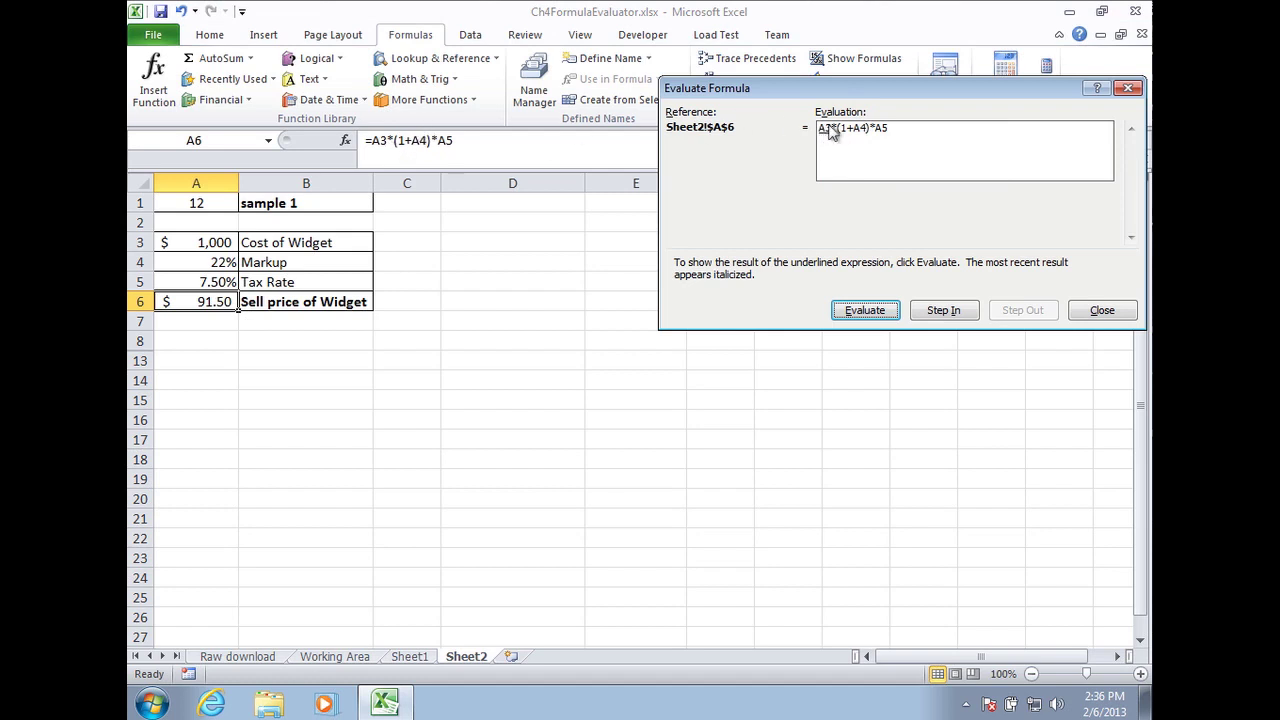
{"action": "left_click", "coordinate": [943, 311]}
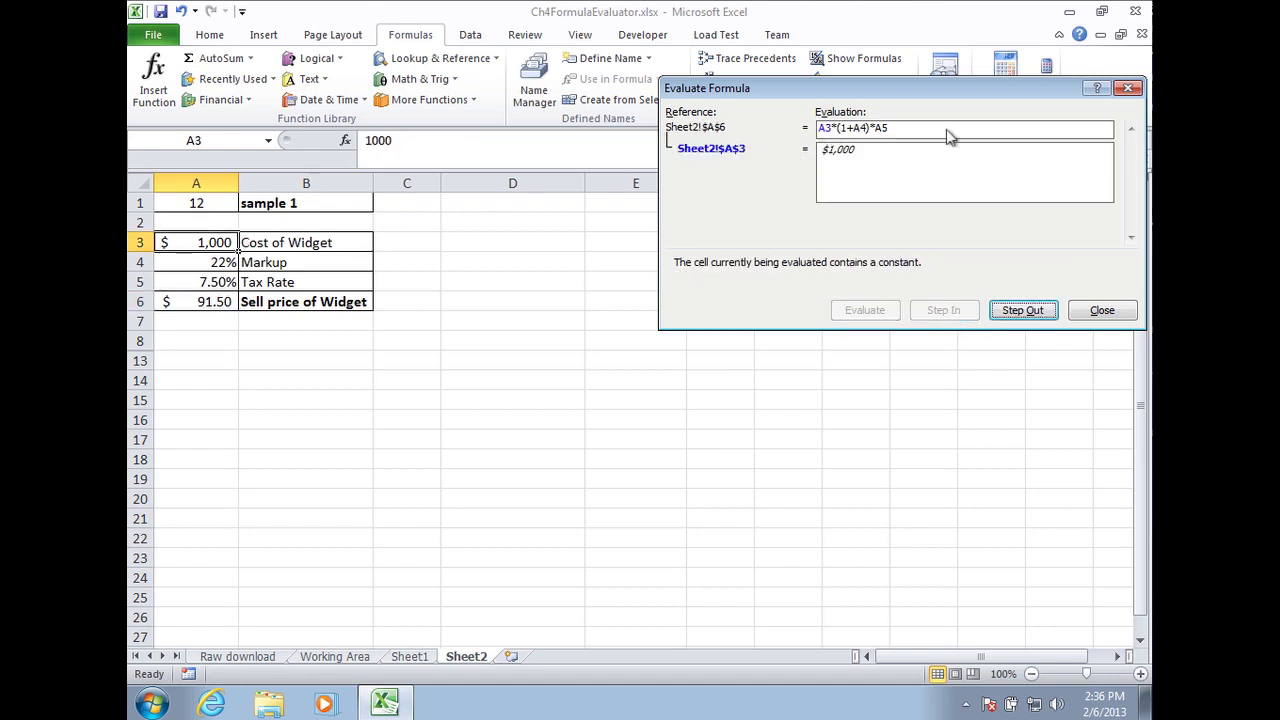
{"action": "left_click", "coordinate": [1022, 310]}
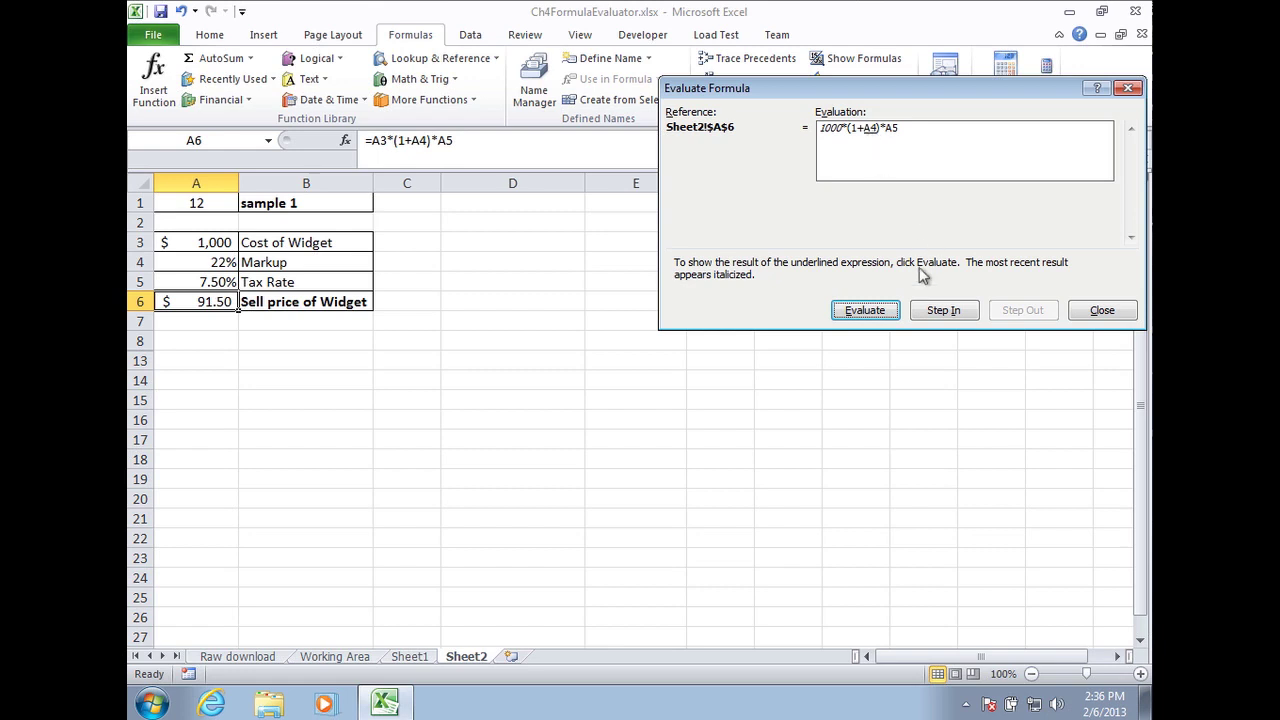
{"action": "left_click", "coordinate": [943, 311]}
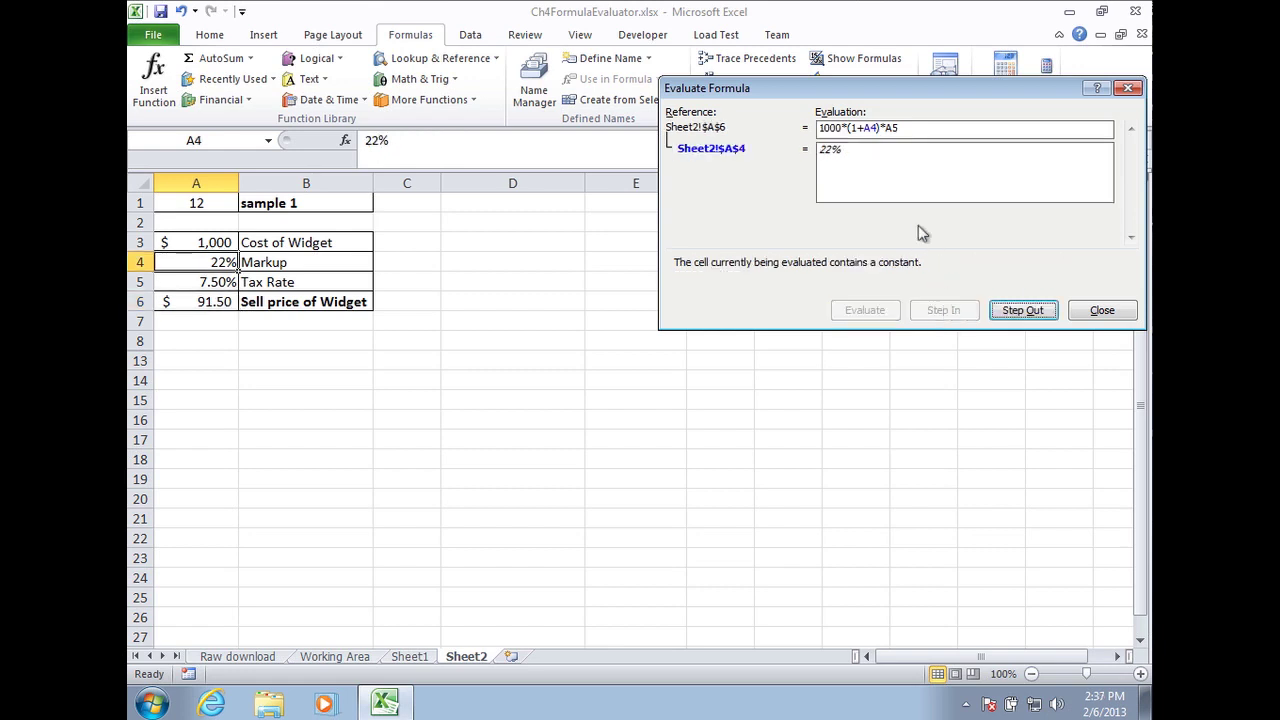
{"action": "left_click", "coordinate": [1036, 311]}
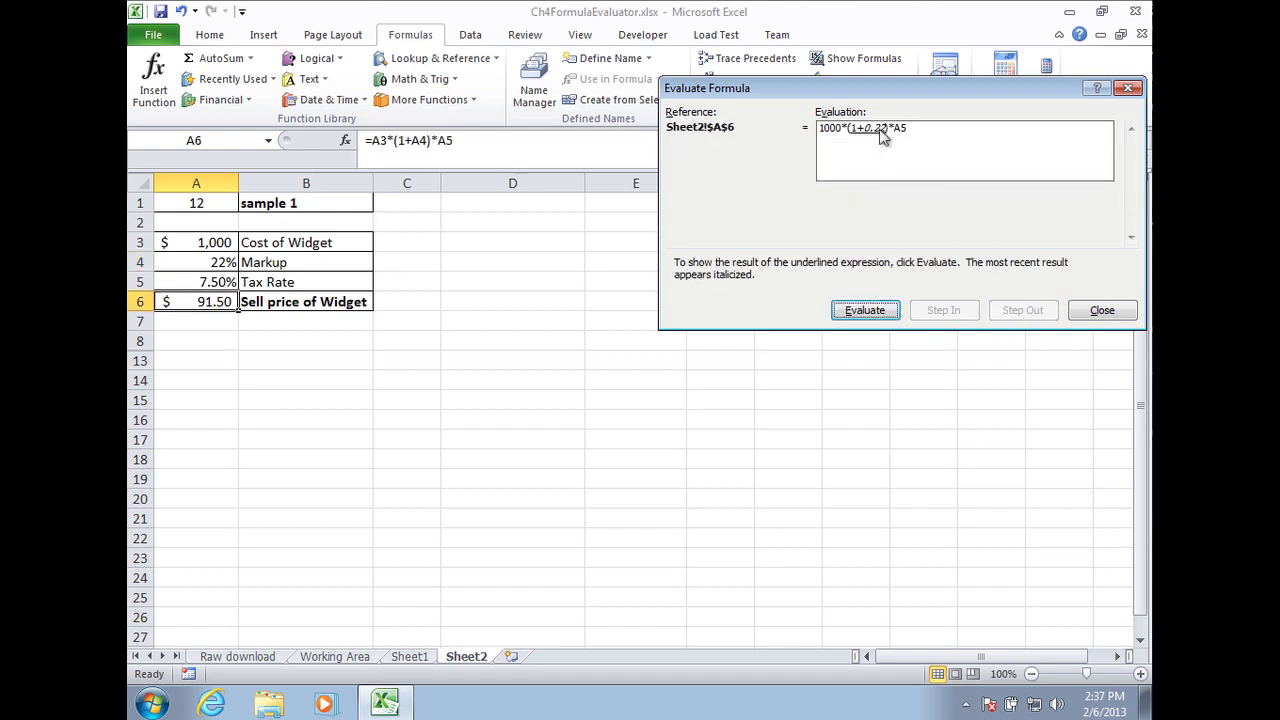
Evaluate the rest of the A6 formula, stepping into and out of the A5 reference, and close the evaluator
{"action": "left_click", "coordinate": [864, 311]}
{"action": "left_click", "coordinate": [868, 312]}
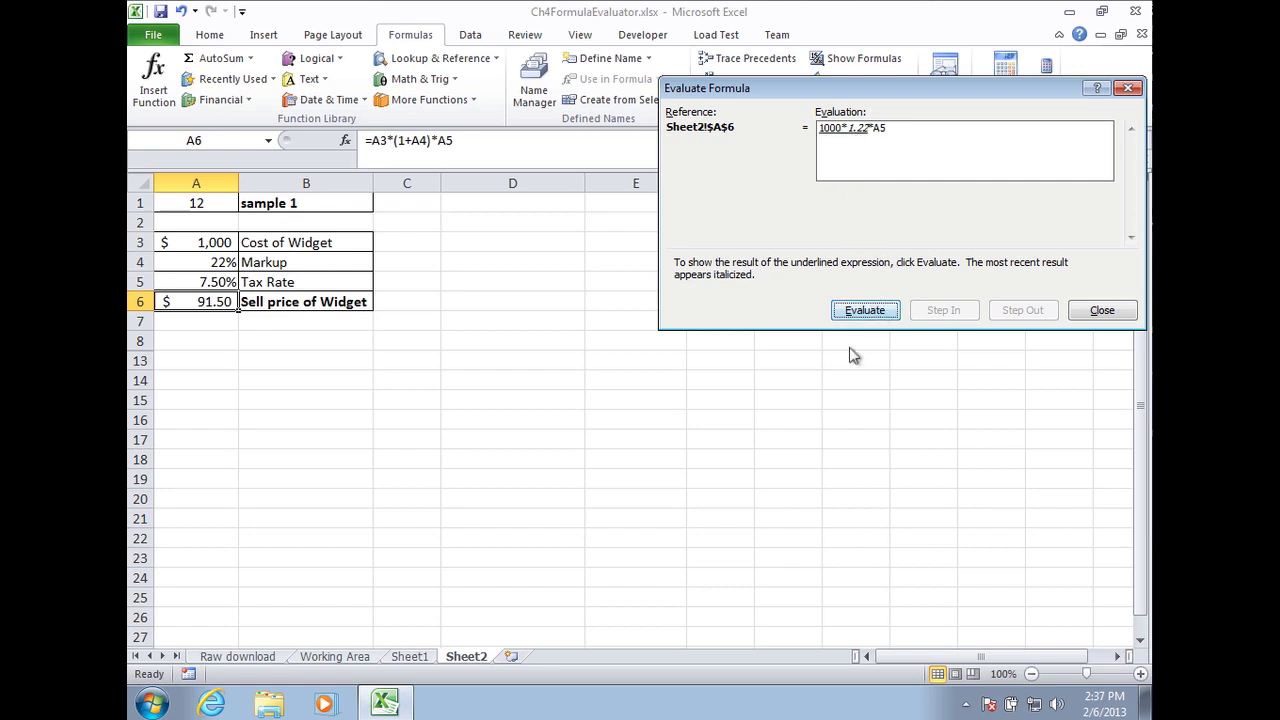
{"action": "left_click", "coordinate": [877, 311]}
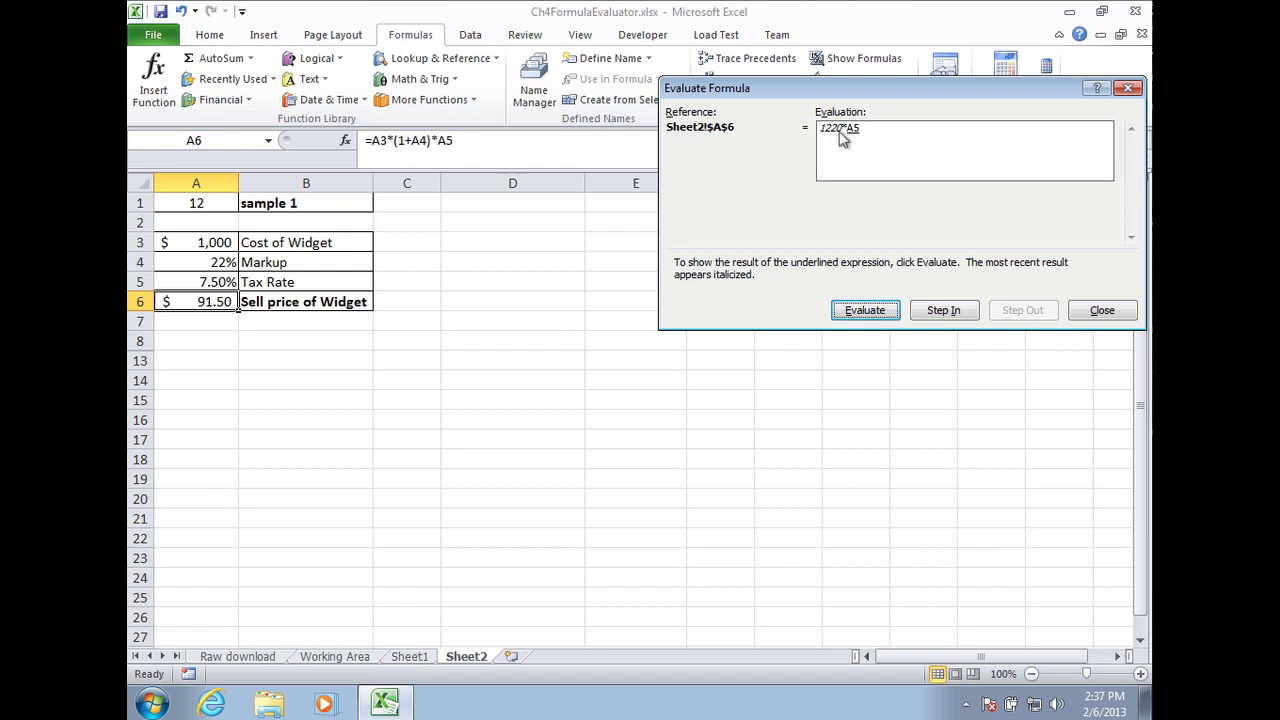
{"action": "left_click", "coordinate": [948, 312]}
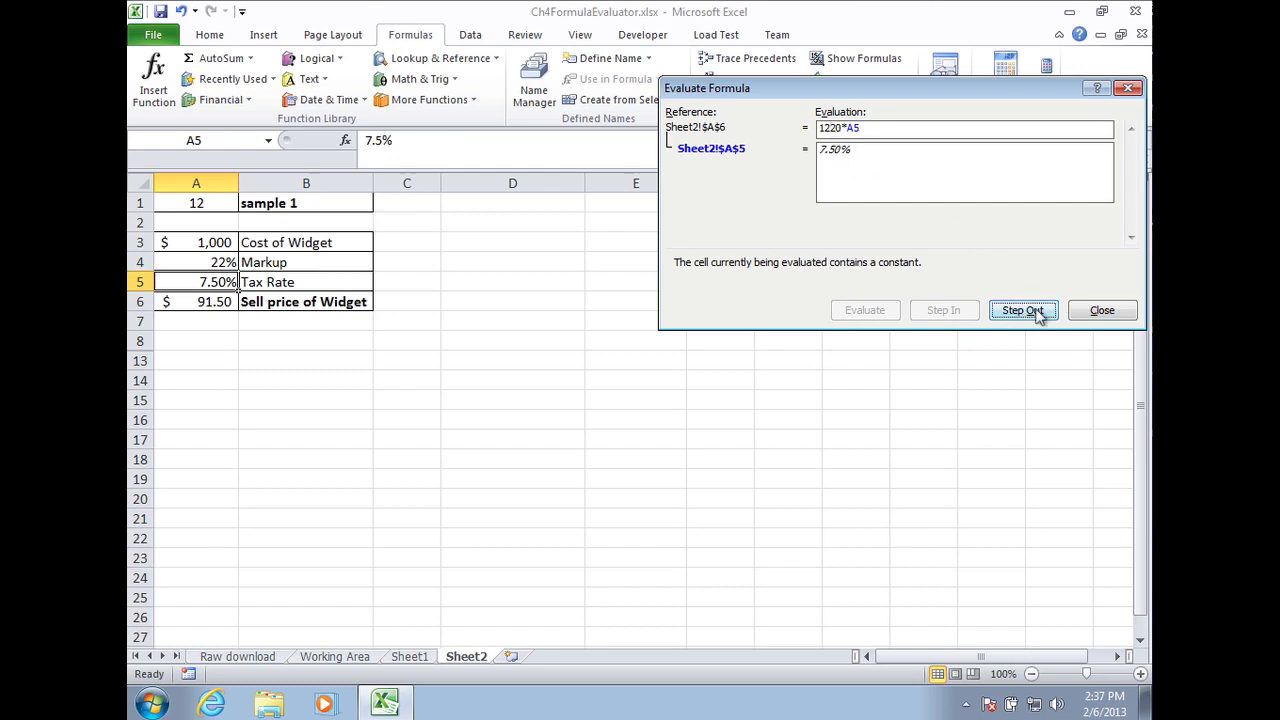
{"action": "left_click", "coordinate": [1022, 310]}
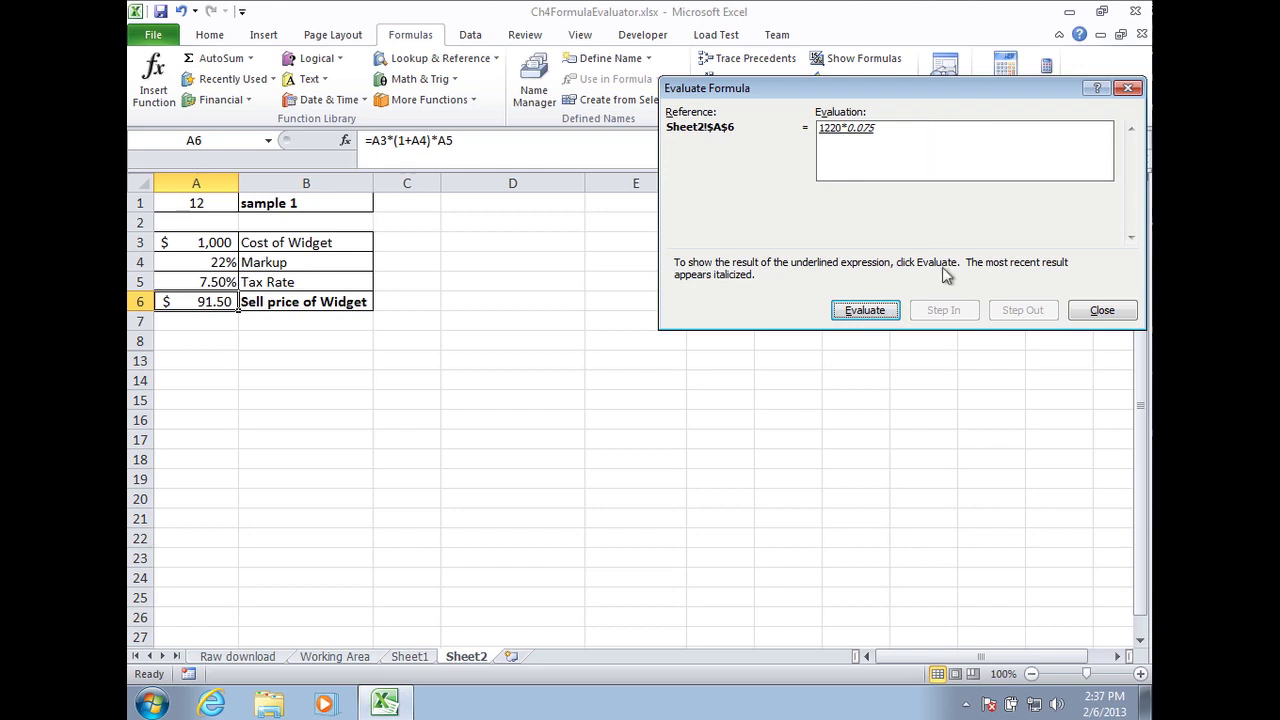
{"action": "left_click", "coordinate": [866, 311]}
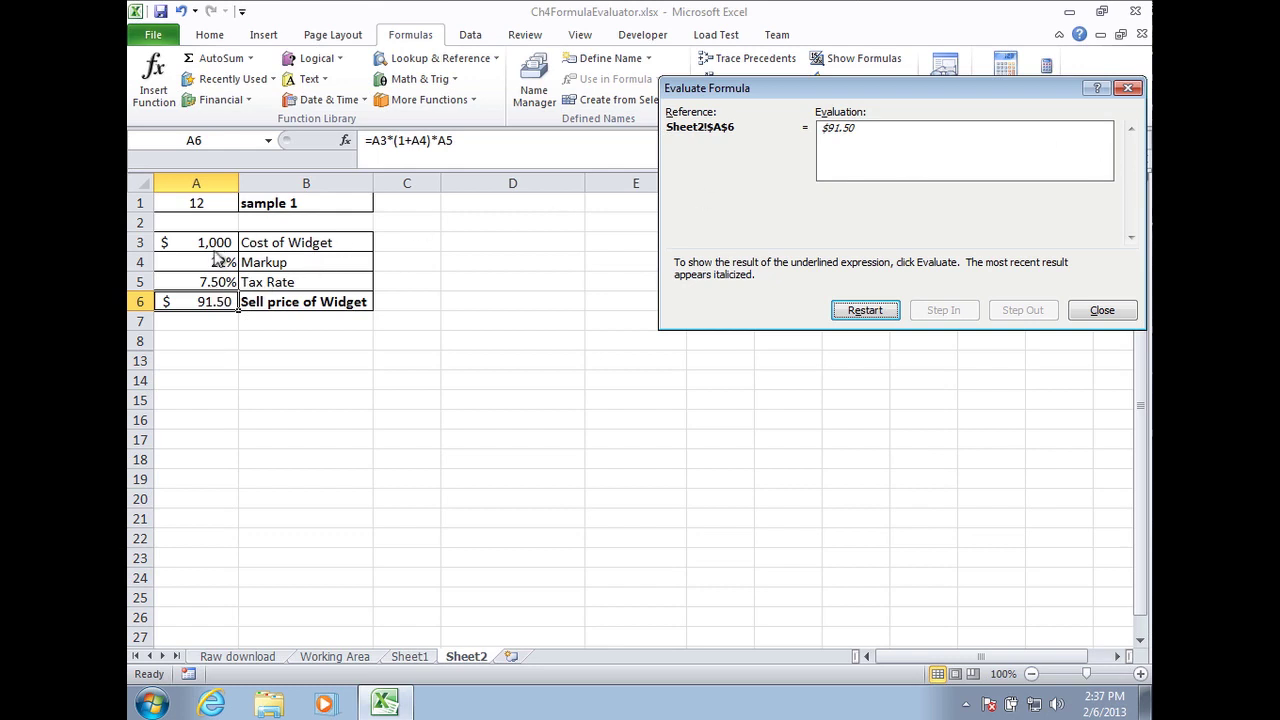
{"action": "left_click", "coordinate": [1124, 312]}
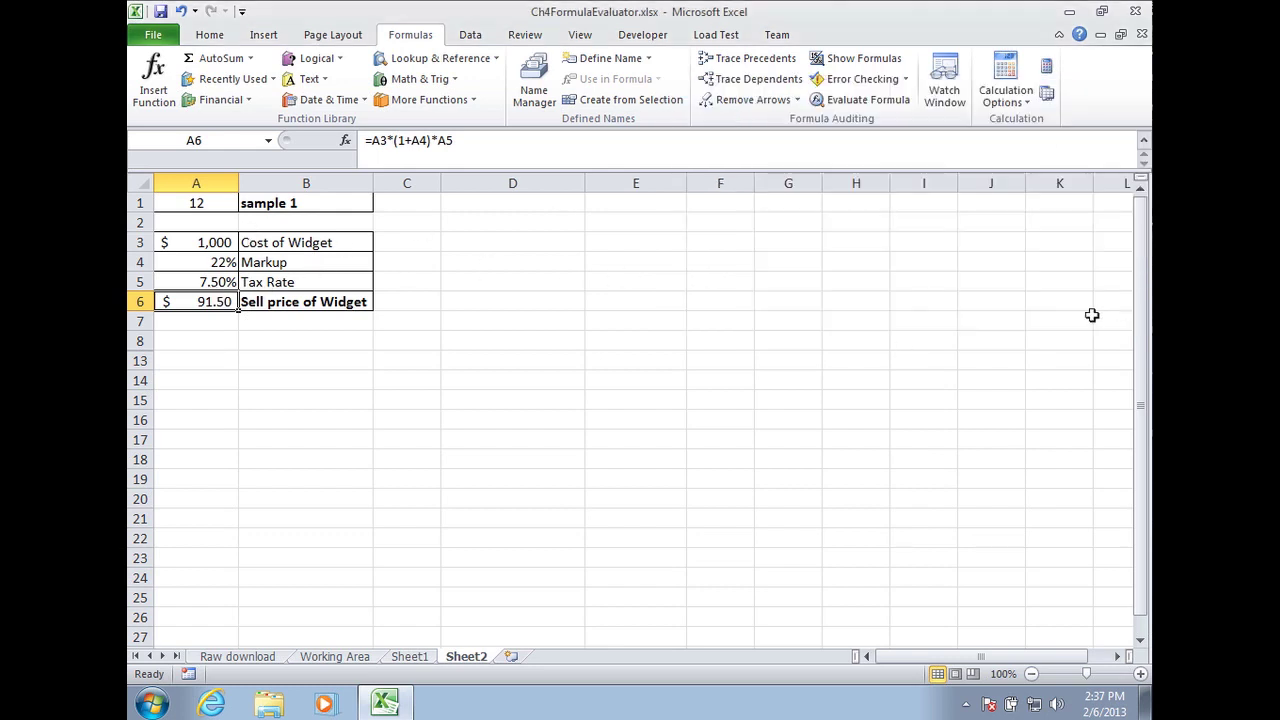
Correct the sell price formula in A6 to =A3*(1+A4)*(1+A5)
{"action": "left_click", "coordinate": [441, 141]}
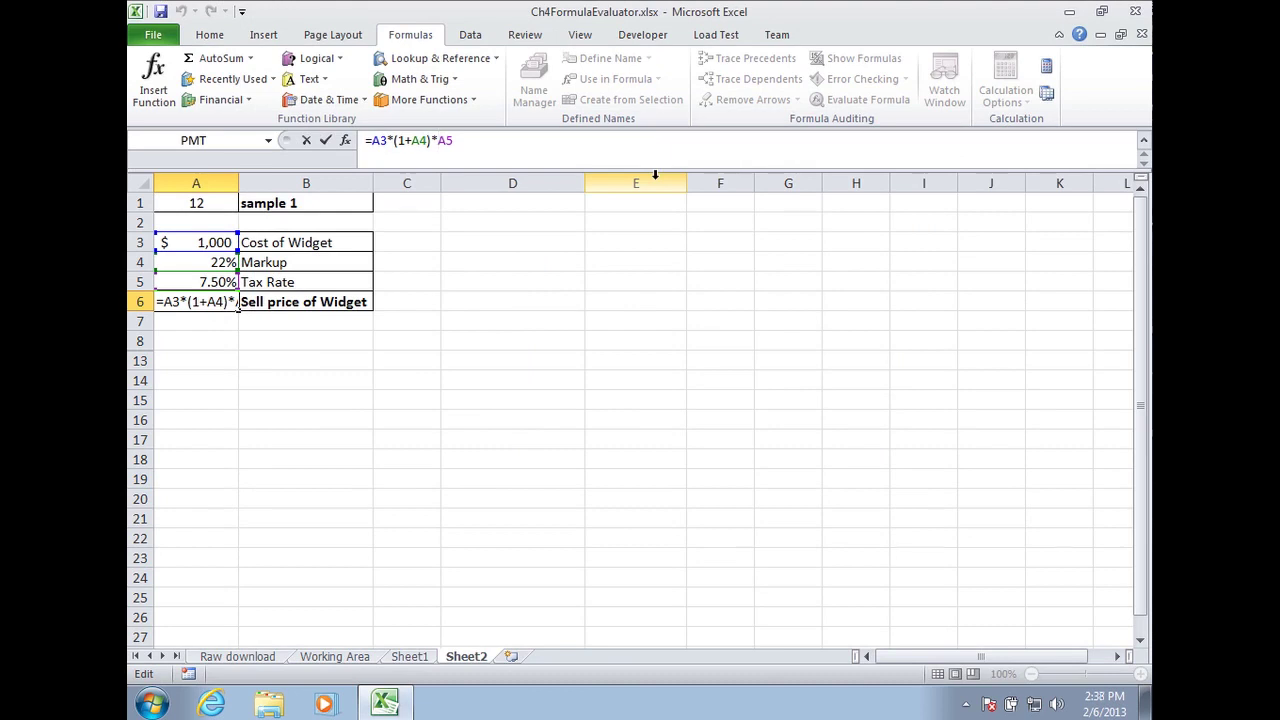
{"action": "type", "text": "(1+"}
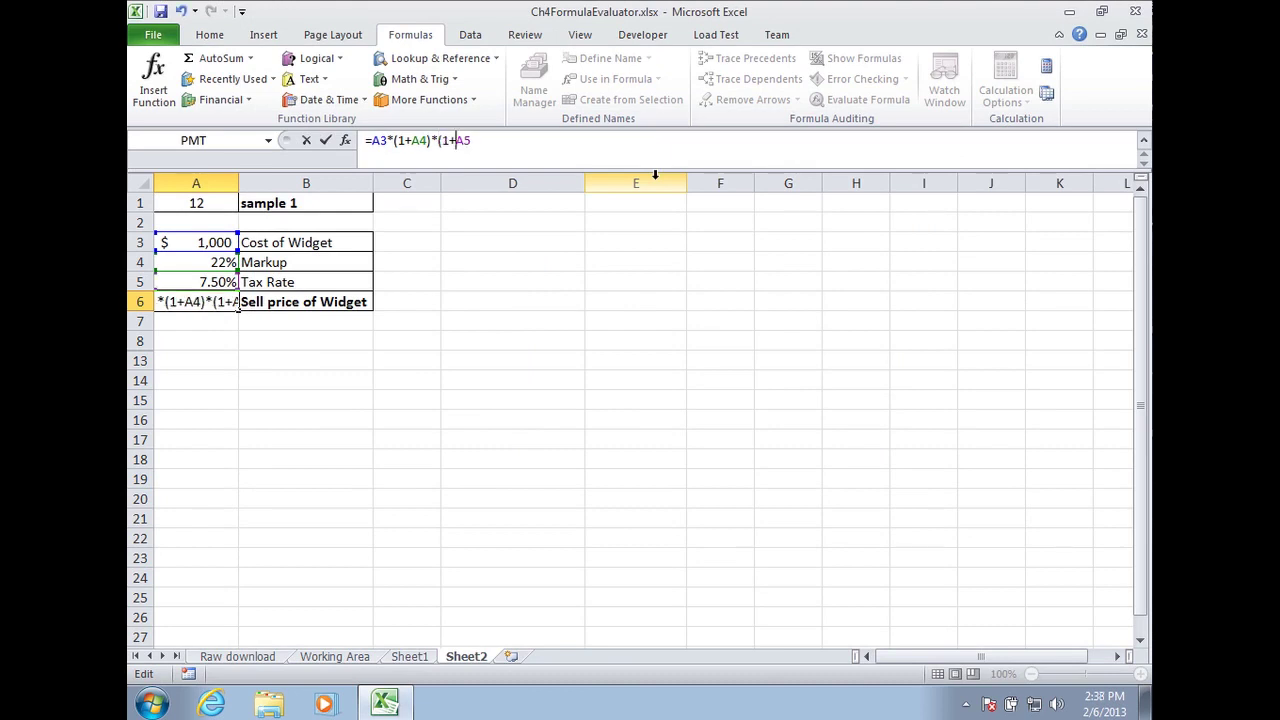
{"action": "key", "text": "End"}
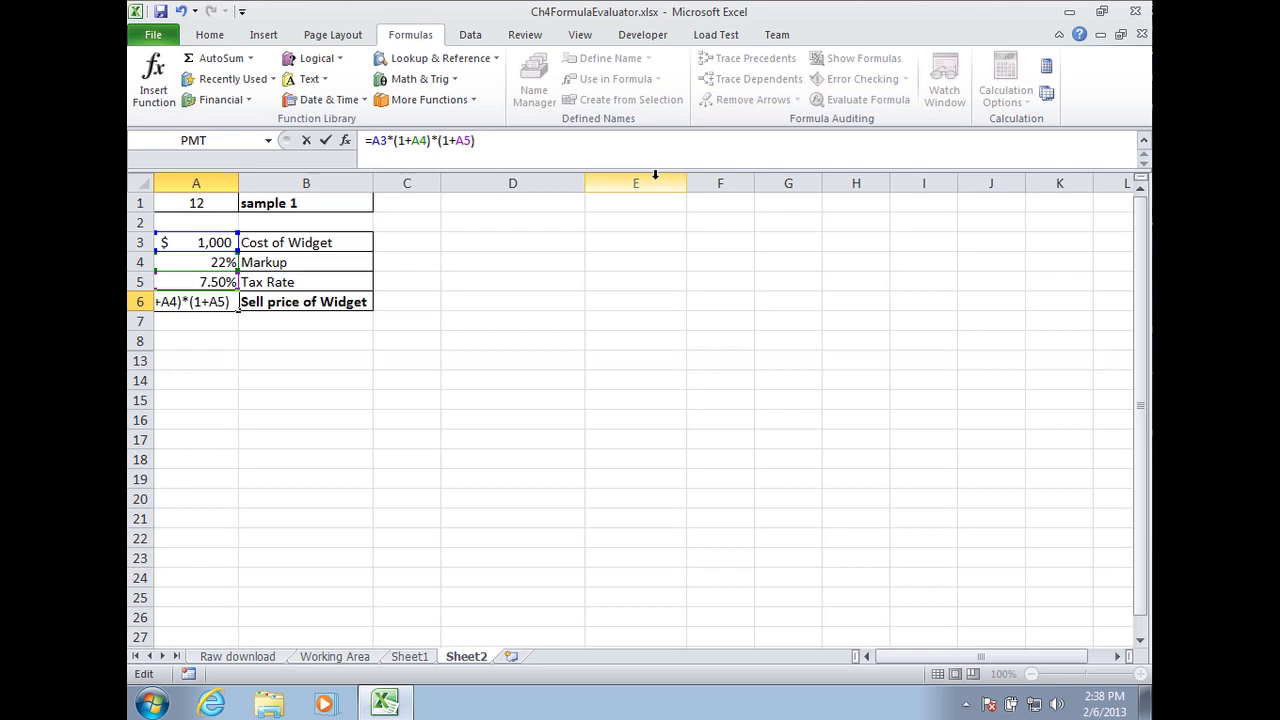
{"action": "key", "text": "Return"}
{"action": "key", "text": "Up"}
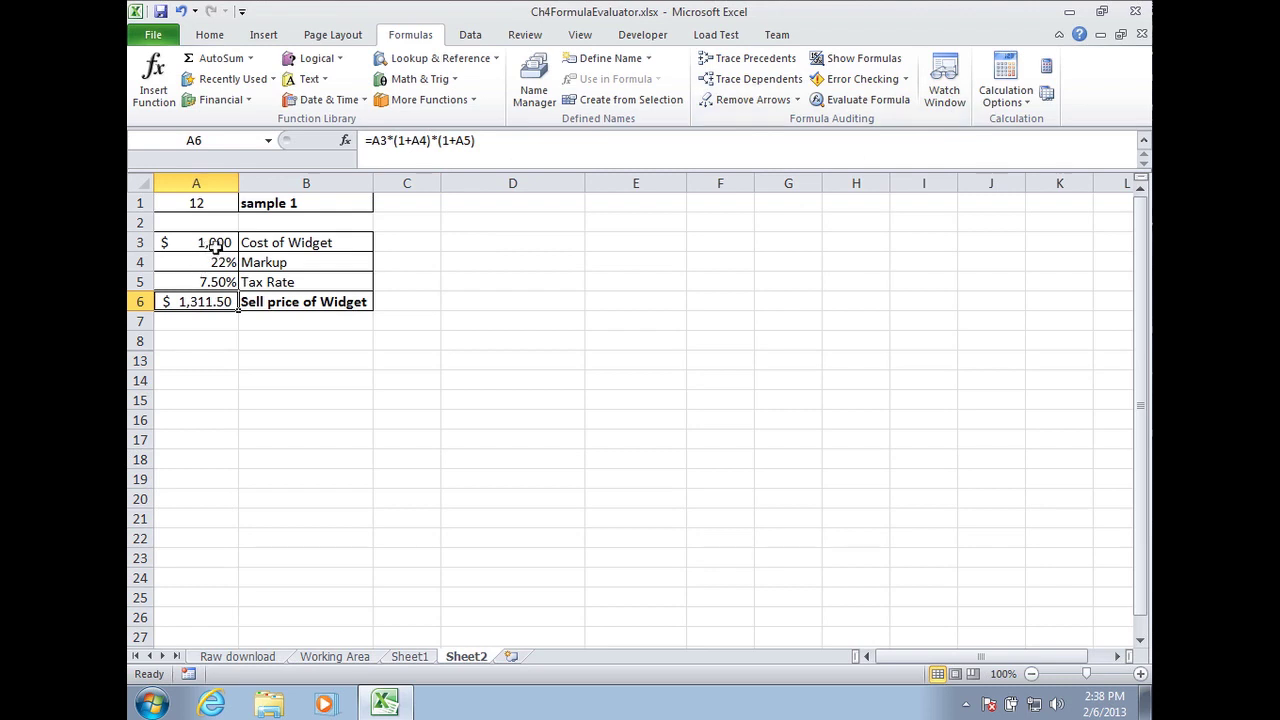
Restart Evaluate Formula on the corrected sell price in A6, stepping into and out of the A3 and A4 references
{"action": "left_click_drag", "start_coordinate": [211, 243], "coordinate": [218, 262]}
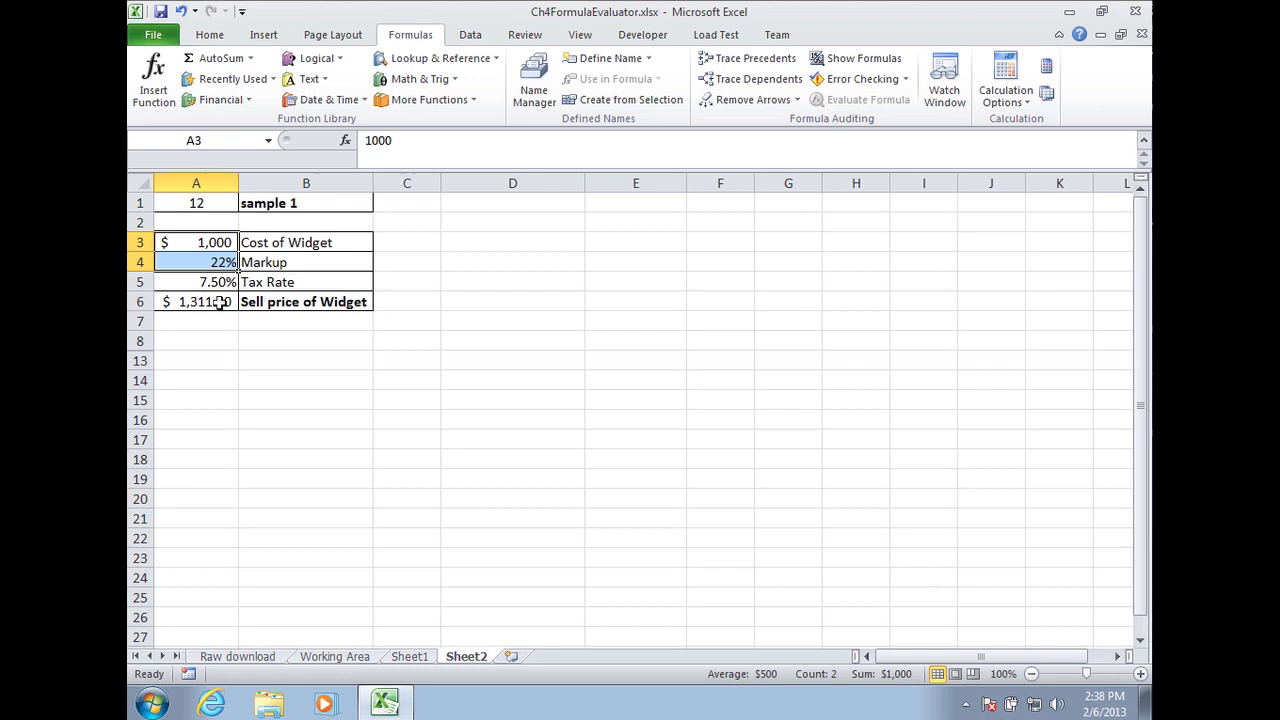
{"action": "left_click", "coordinate": [207, 303]}
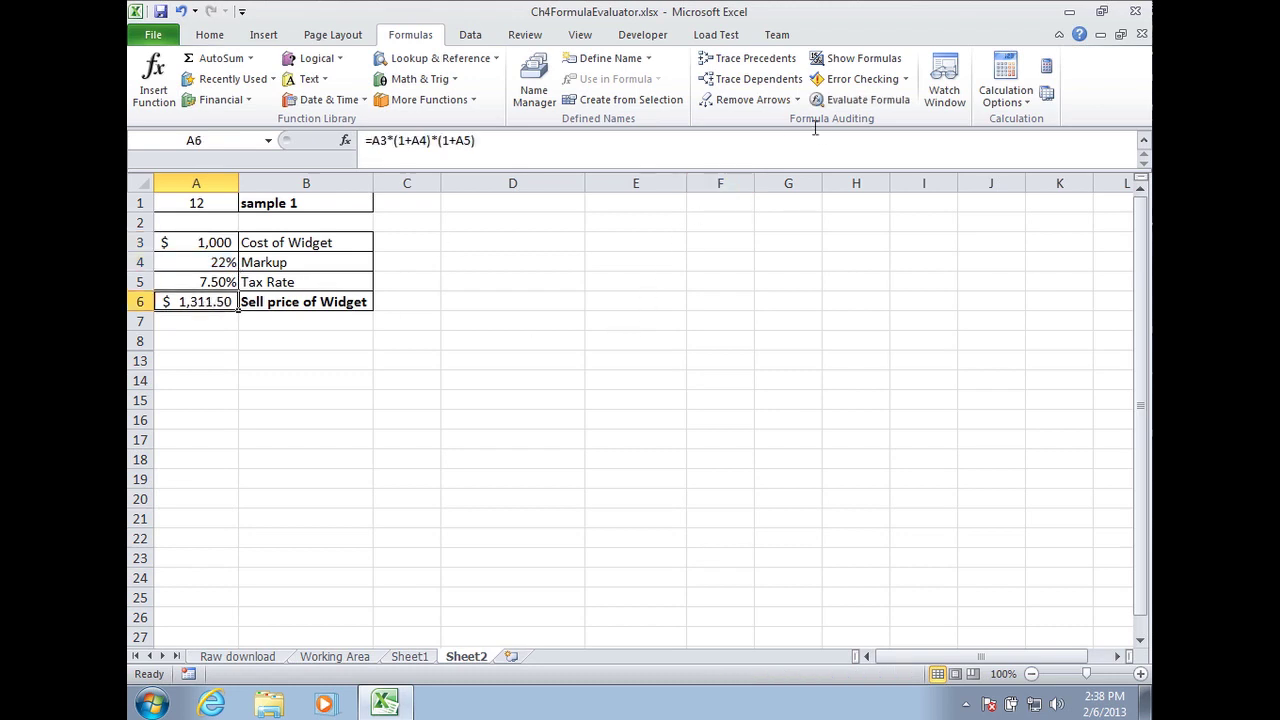
{"action": "left_click", "coordinate": [851, 100]}
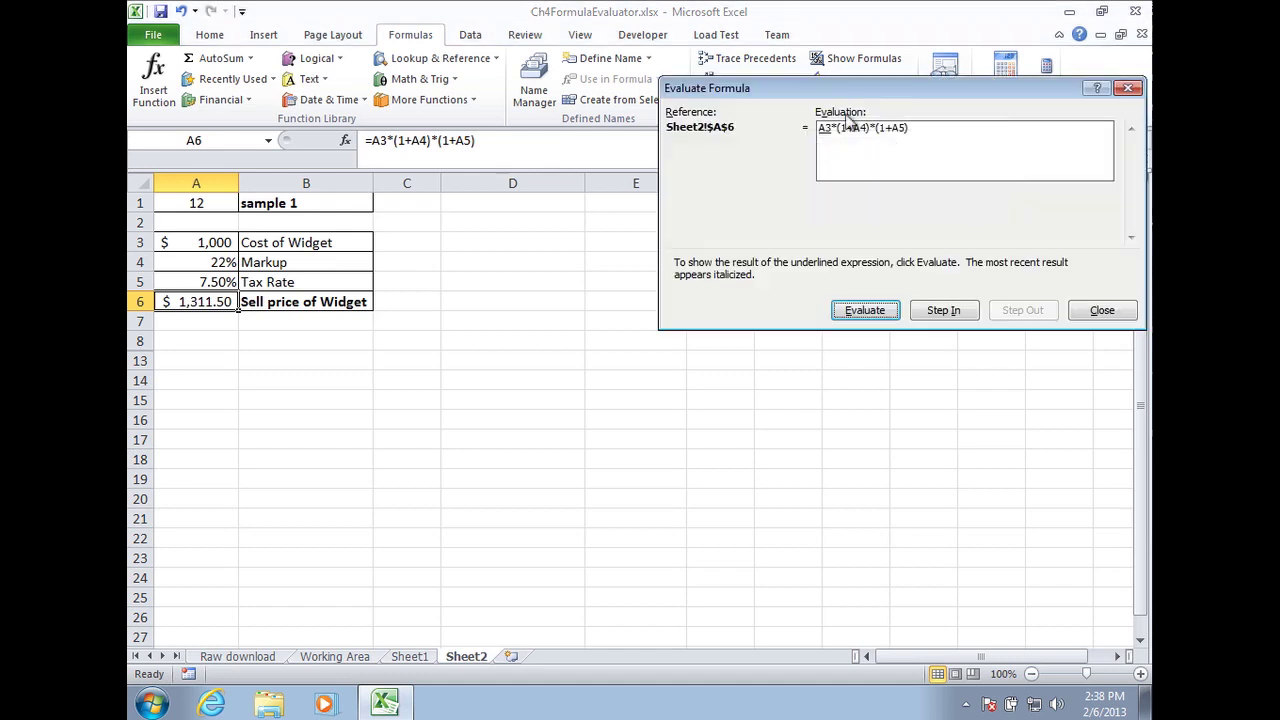
{"action": "left_click", "coordinate": [944, 311]}
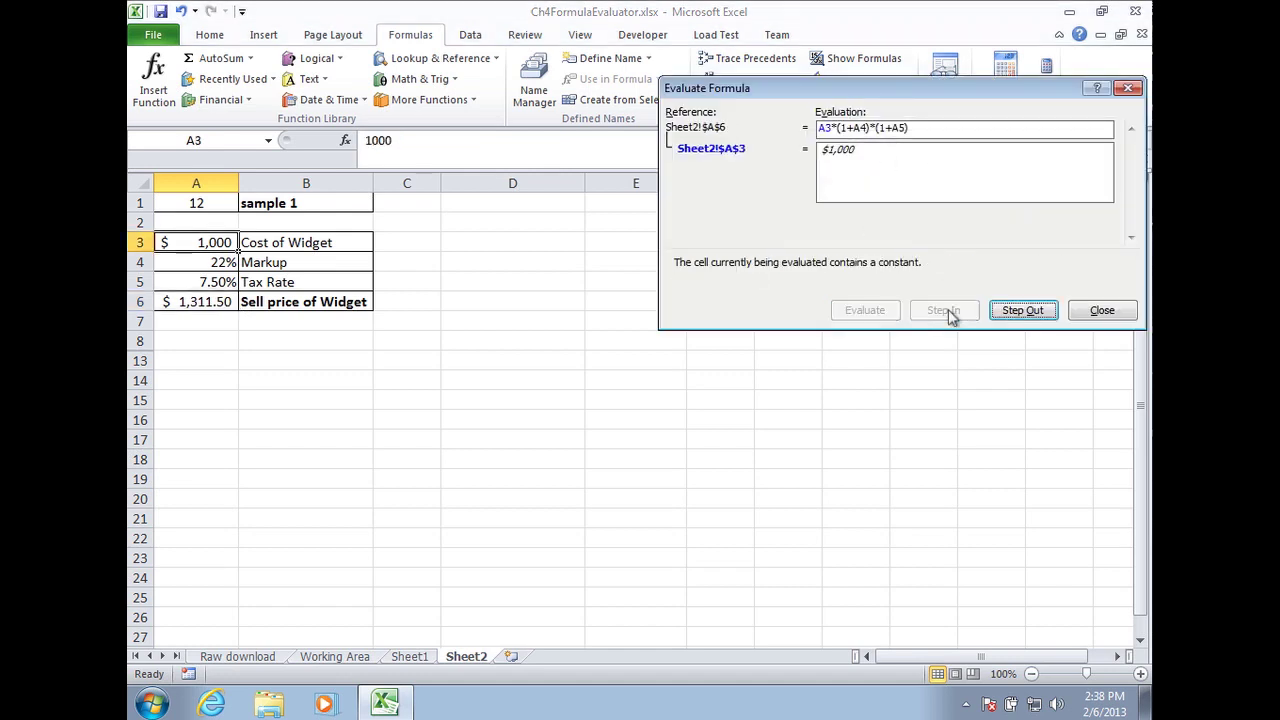
{"action": "left_click", "coordinate": [998, 311]}
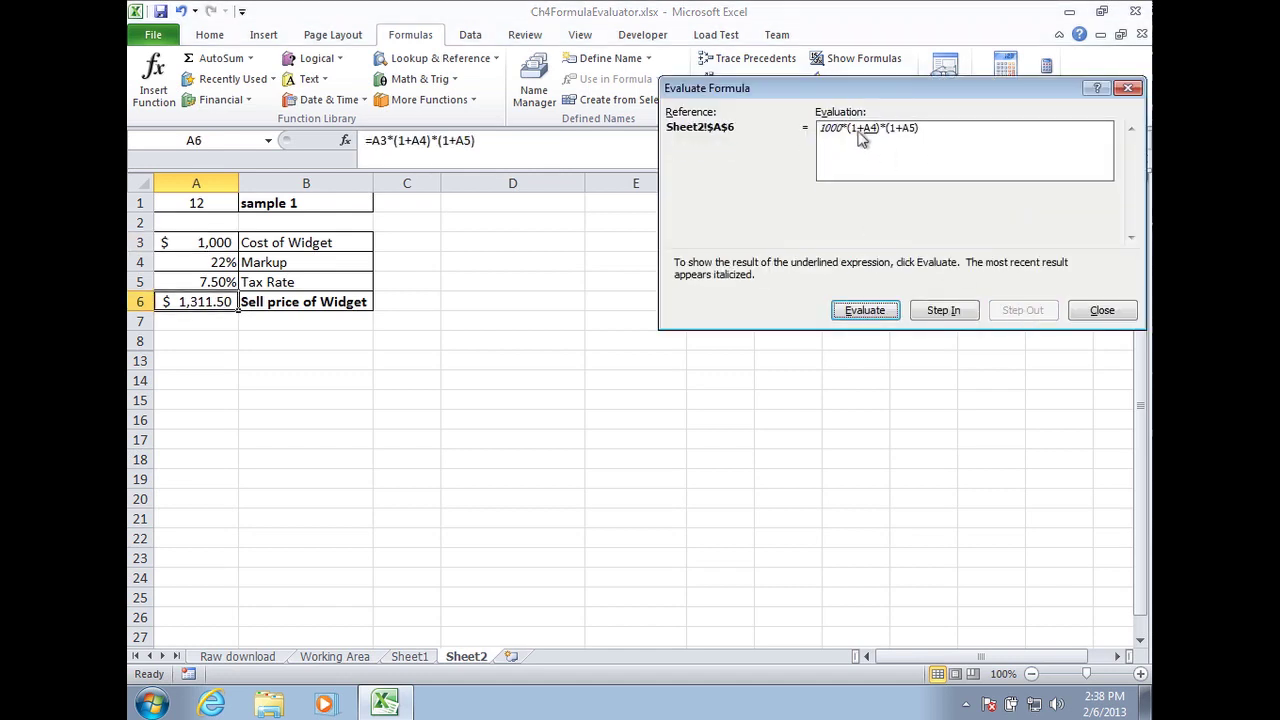
{"action": "left_click", "coordinate": [944, 311]}
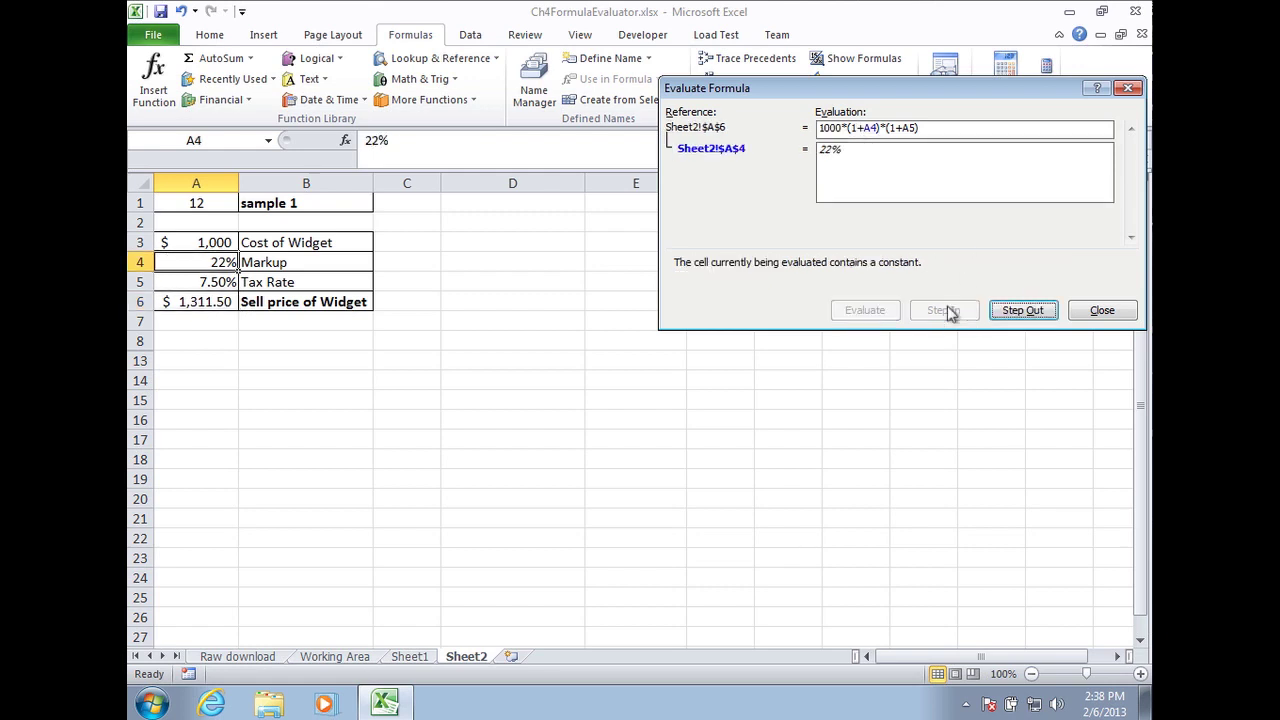
{"action": "left_click", "coordinate": [1020, 311]}
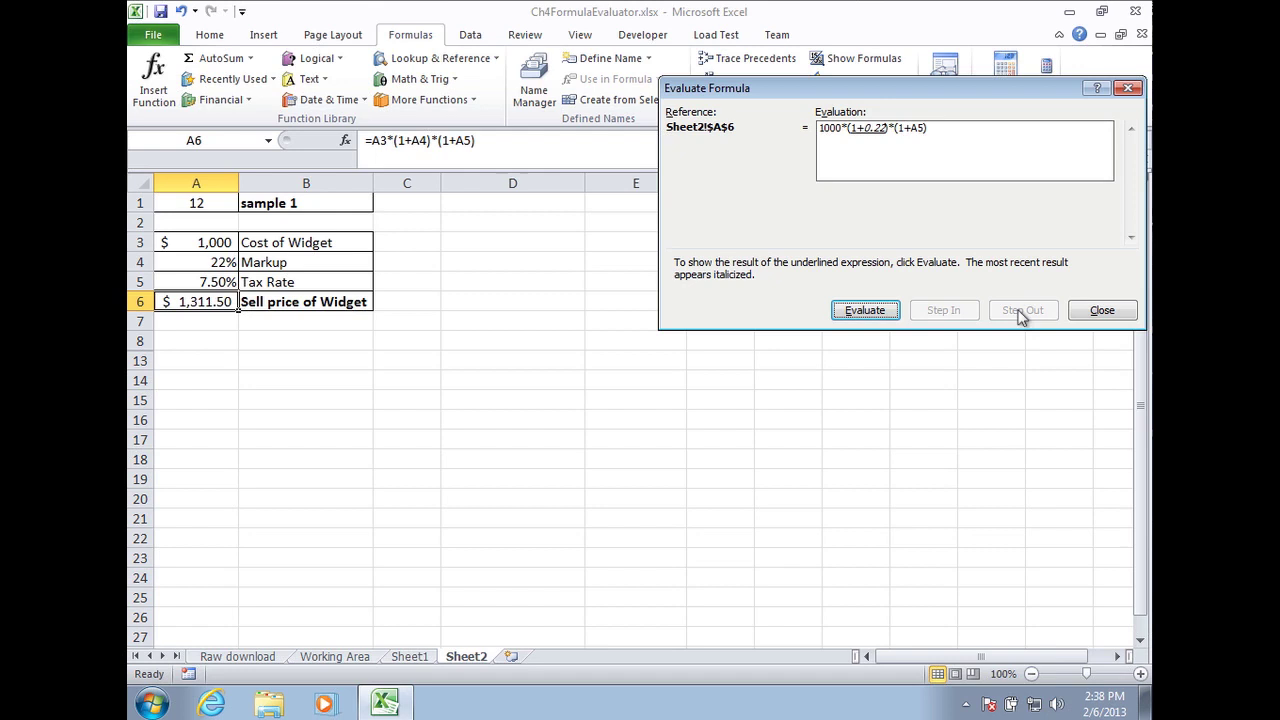
Evaluate the remaining terms of the corrected A6 formula, stepping into and out of A5, and close the evaluator
{"action": "left_click", "coordinate": [867, 312]}
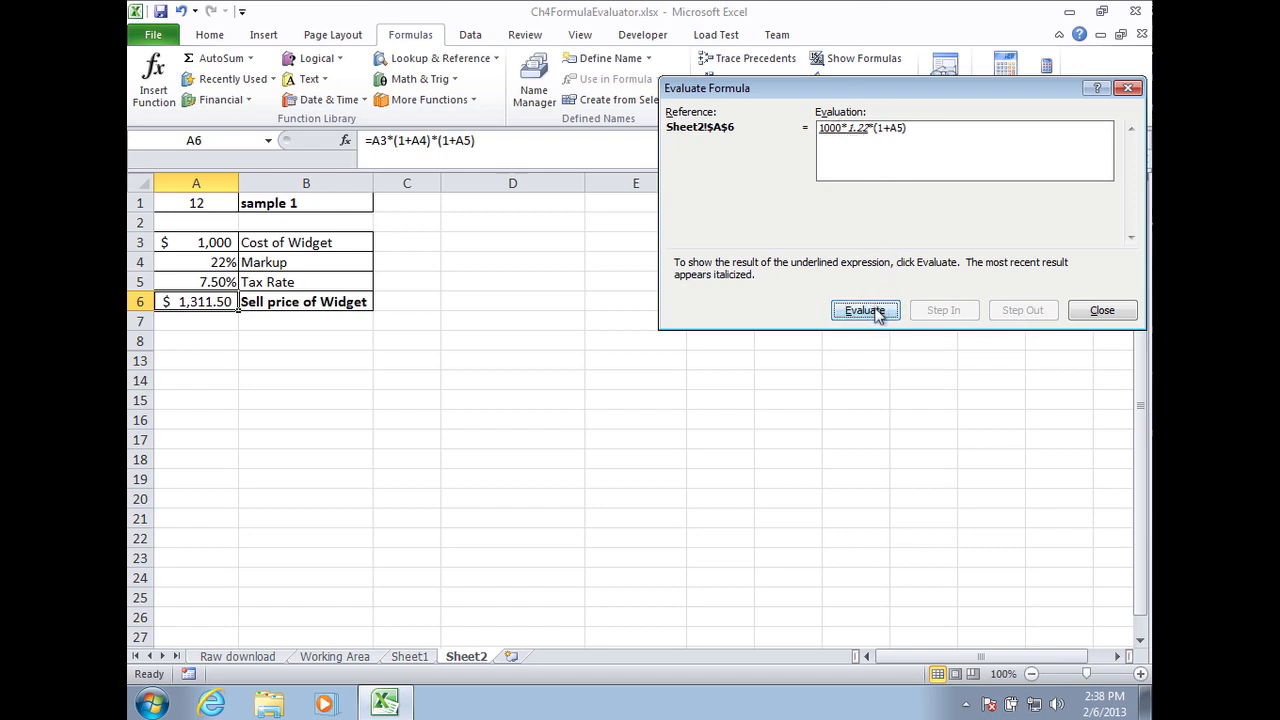
{"action": "left_click", "coordinate": [874, 310]}
{"action": "left_click", "coordinate": [962, 314]}
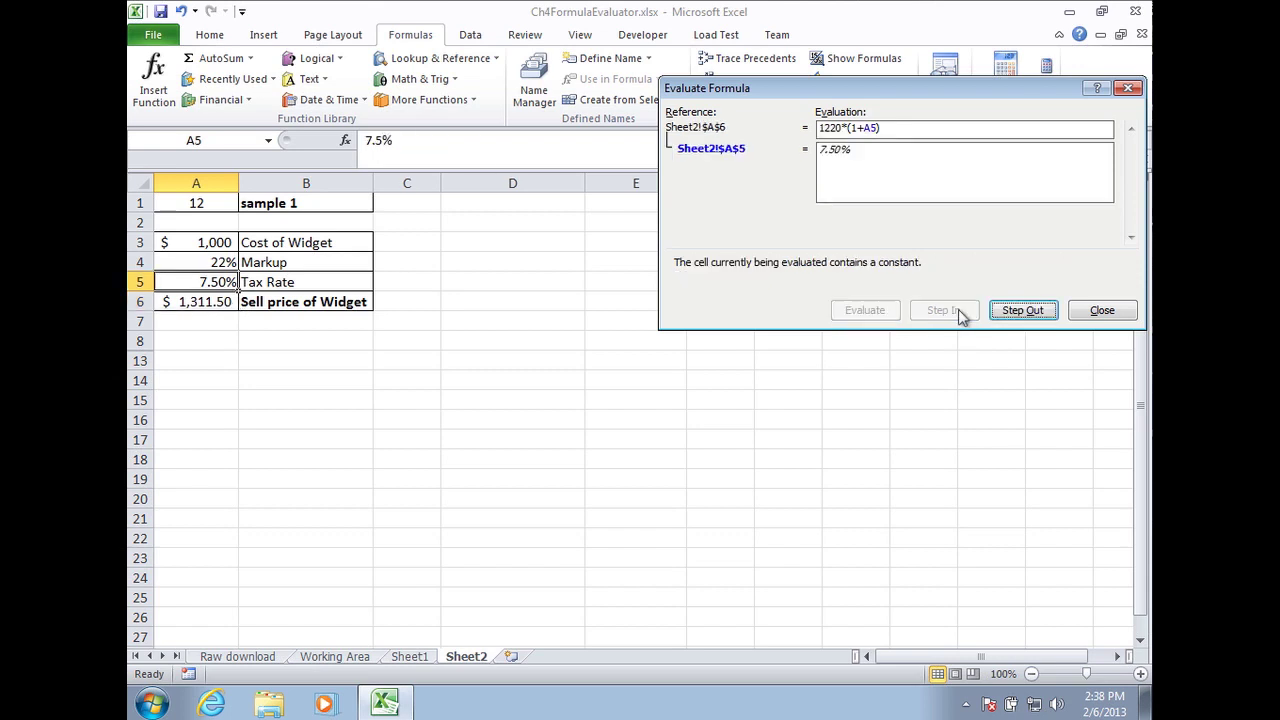
{"action": "left_click", "coordinate": [1020, 310]}
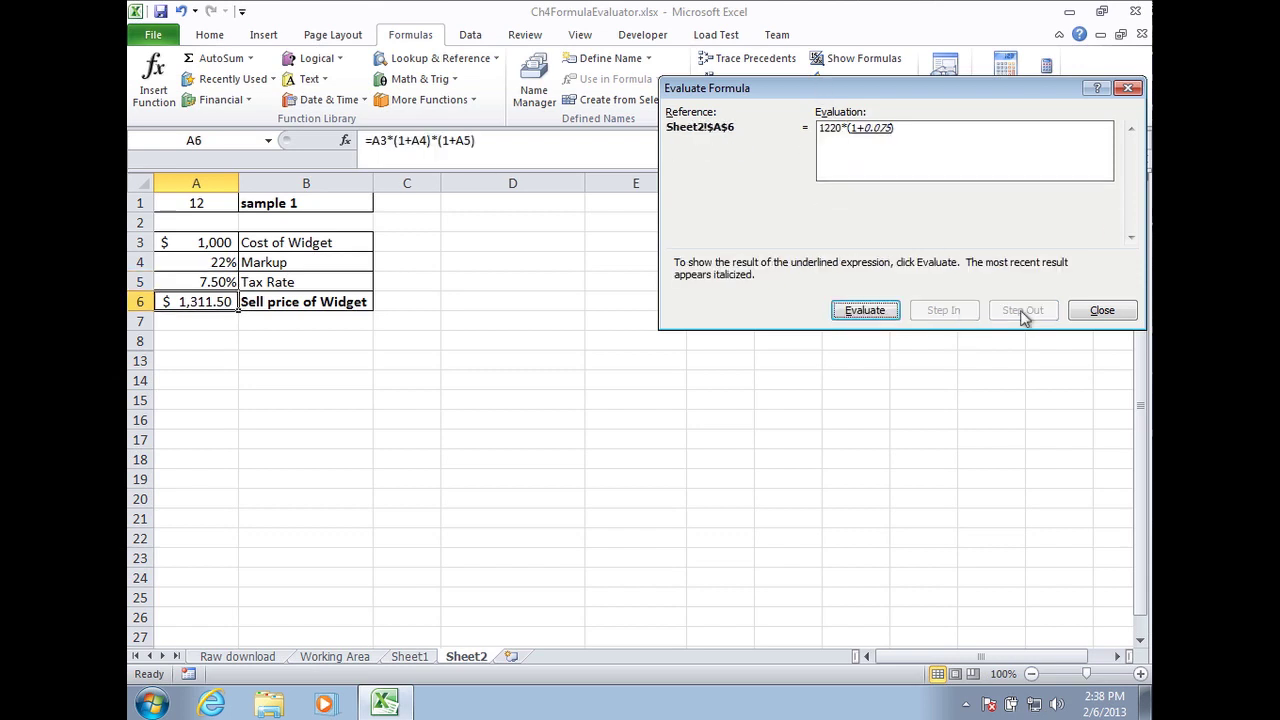
{"action": "left_click", "coordinate": [890, 312]}
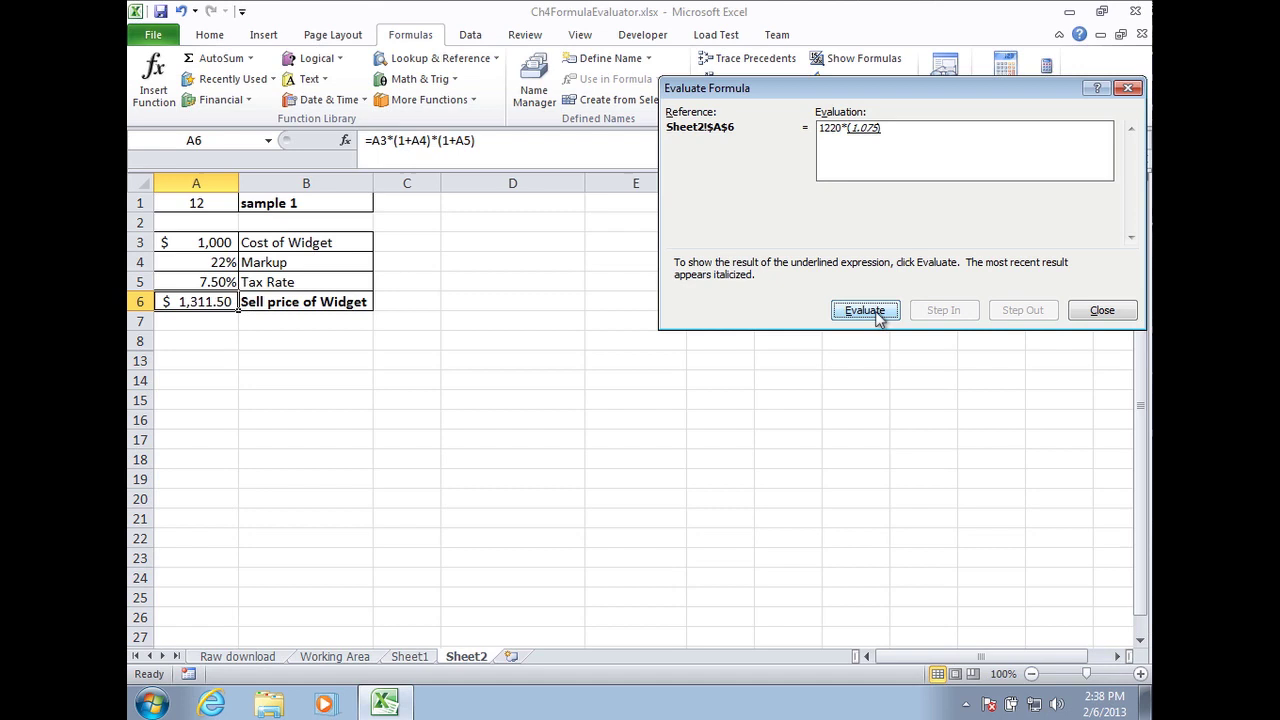
{"action": "left_click", "coordinate": [876, 312]}
{"action": "left_click", "coordinate": [876, 312]}
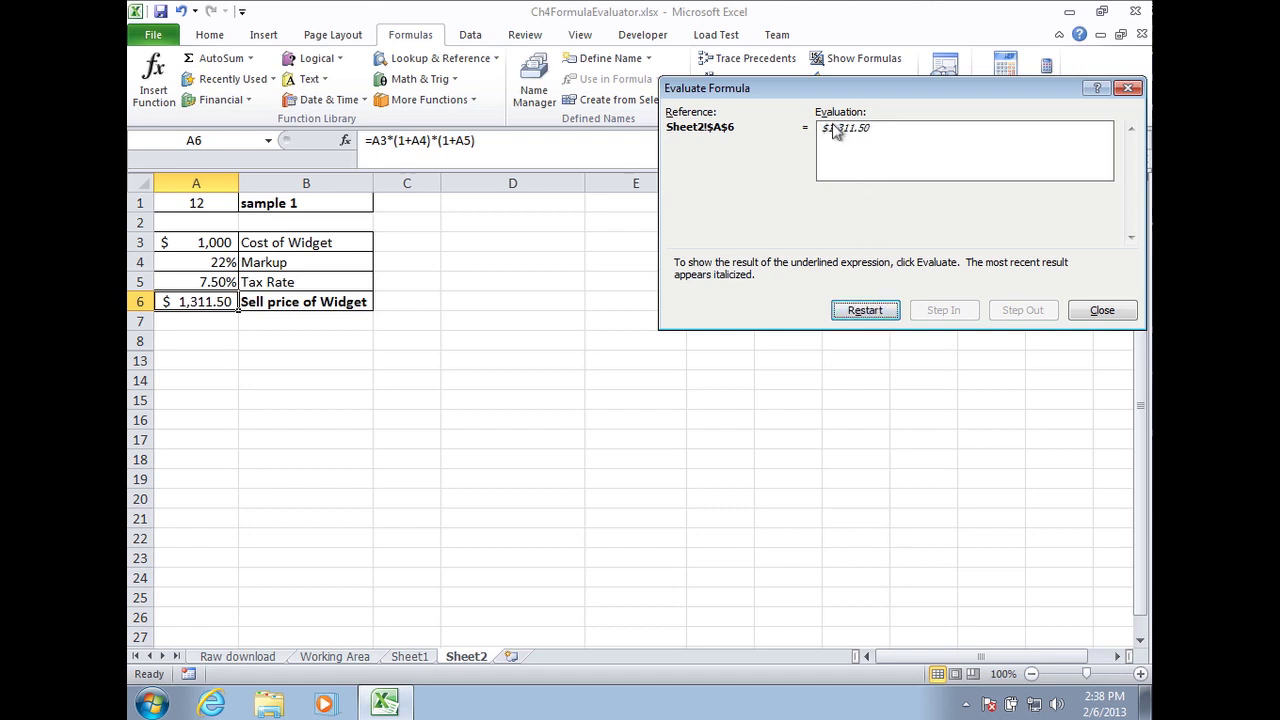
{"action": "left_click", "coordinate": [1100, 310]}
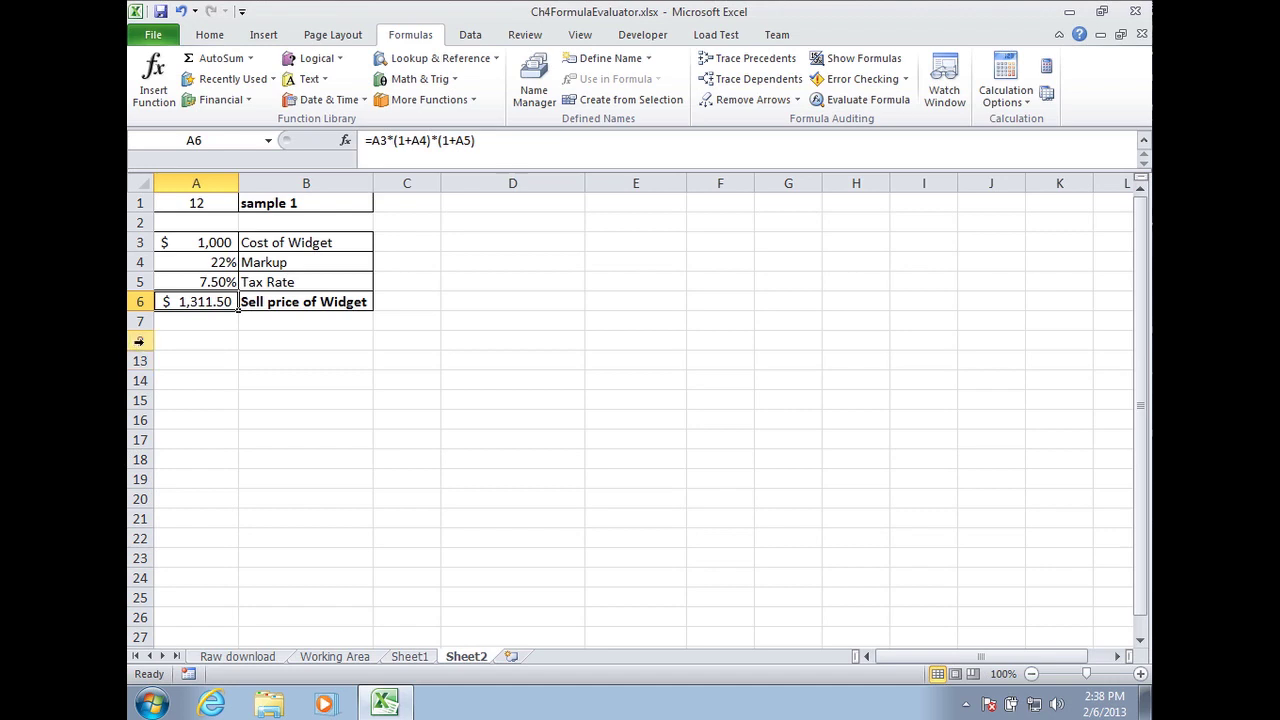
{"action": "left_click_drag", "start_coordinate": [139, 341], "coordinate": [139, 361]}
{"action": "right_click", "coordinate": [206, 343]}
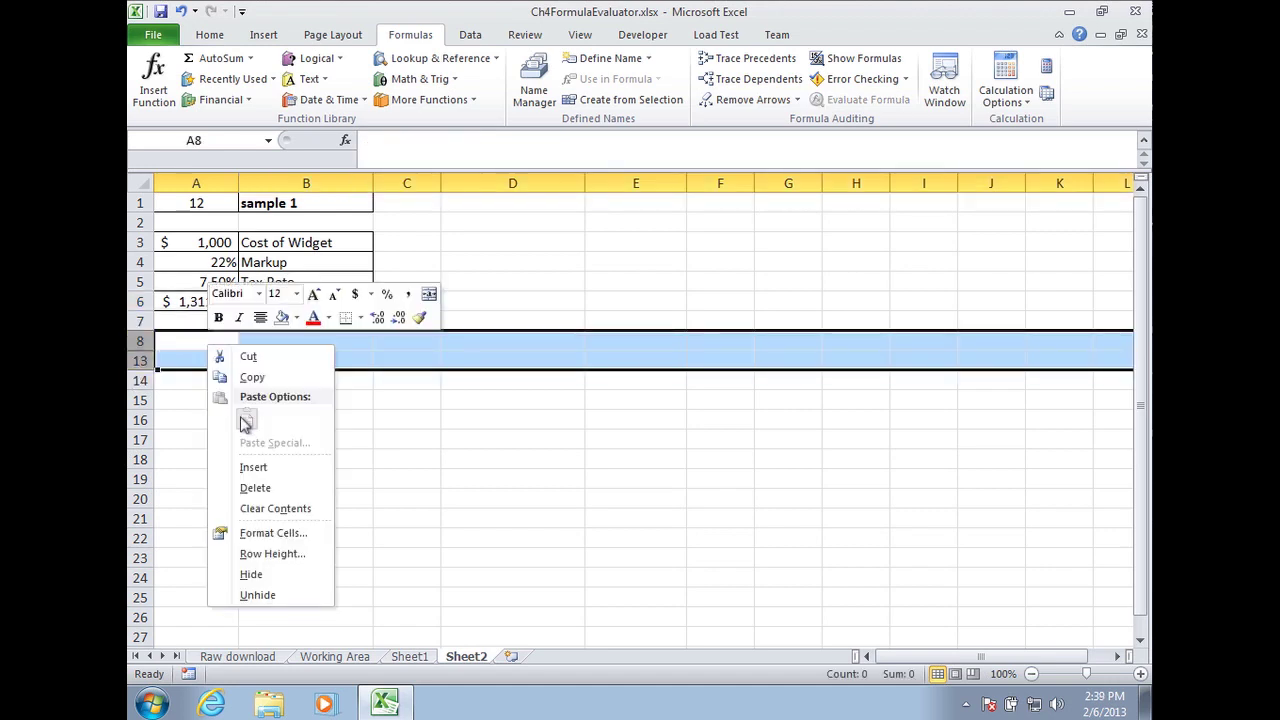
{"action": "left_click", "coordinate": [262, 578]}
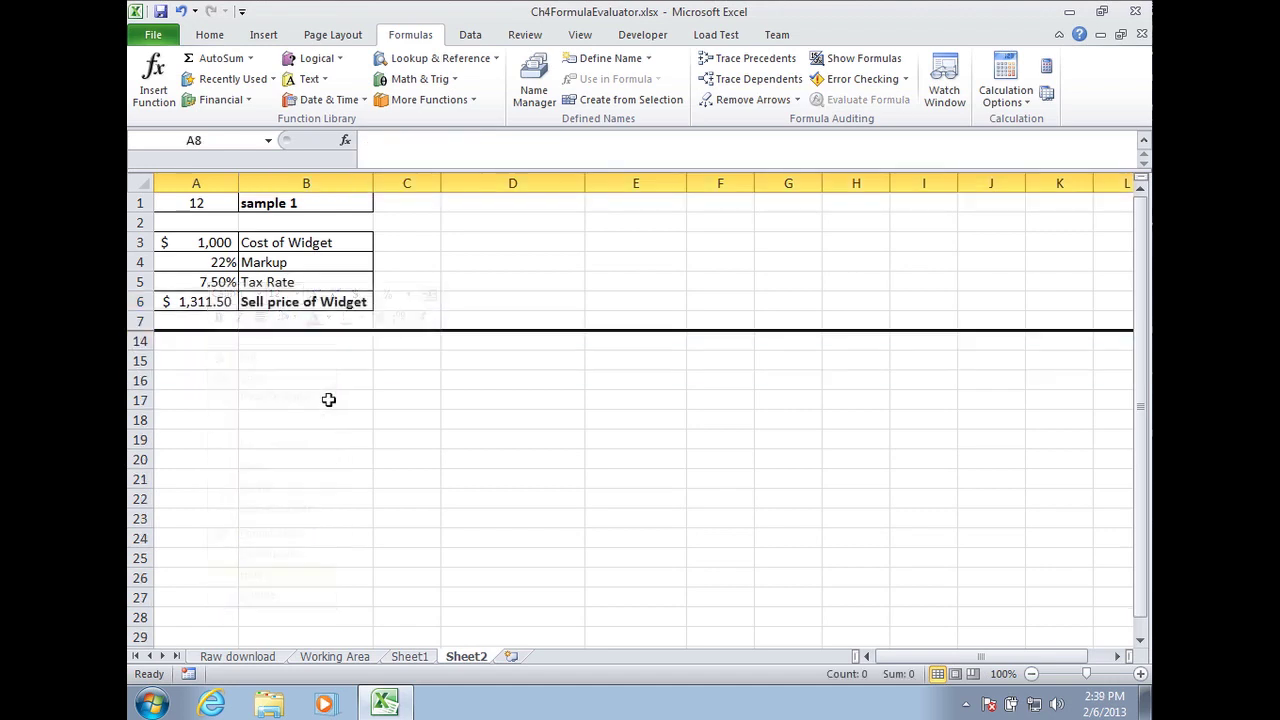
Unhide the hidden rows between rows 7 and 14
{"action": "left_click_drag", "start_coordinate": [139, 321], "coordinate": [139, 341]}
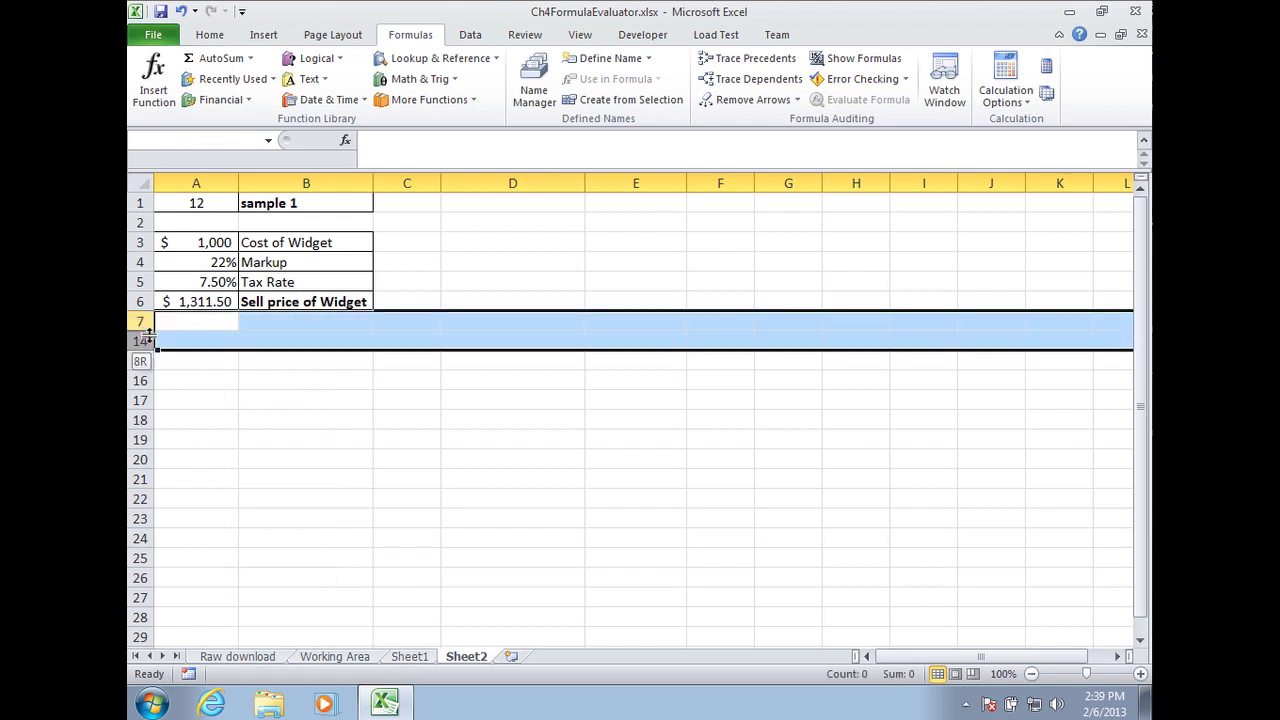
{"action": "right_click", "coordinate": [206, 343]}
{"action": "left_click", "coordinate": [256, 594]}
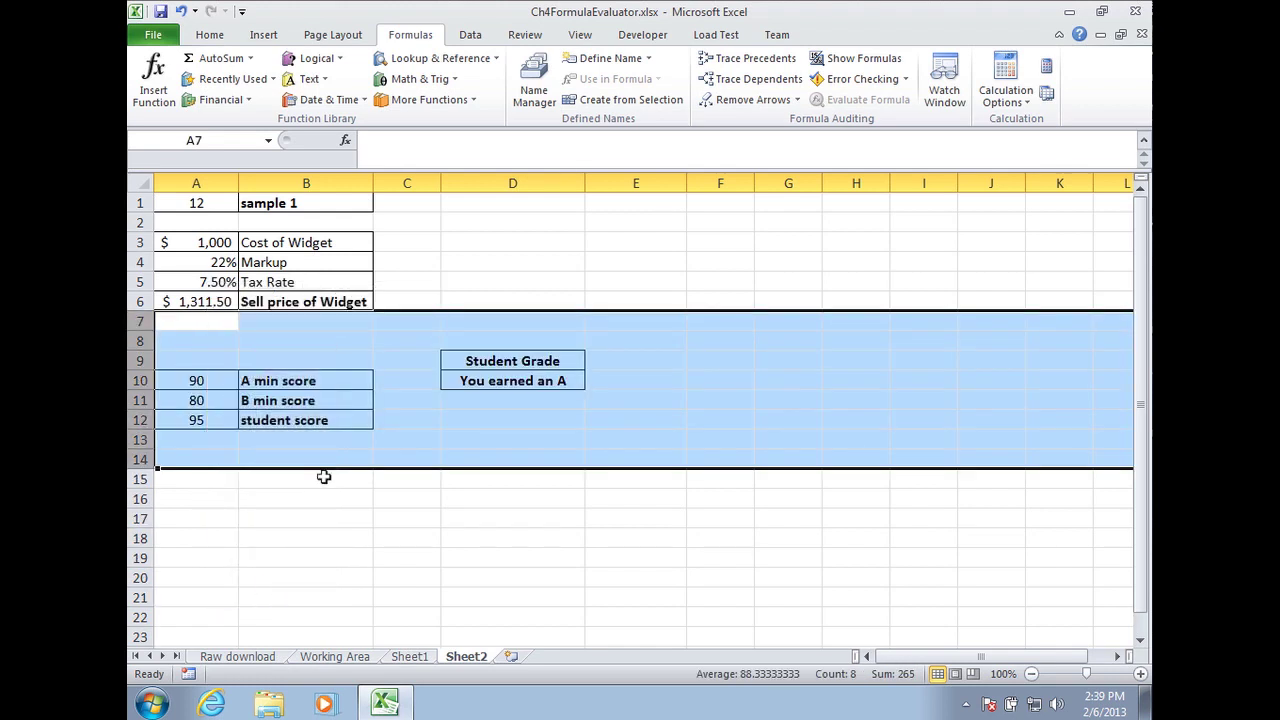
Review the A min score, B min score and student score entries with their labels in A10:B12
{"action": "left_click", "coordinate": [246, 382]}
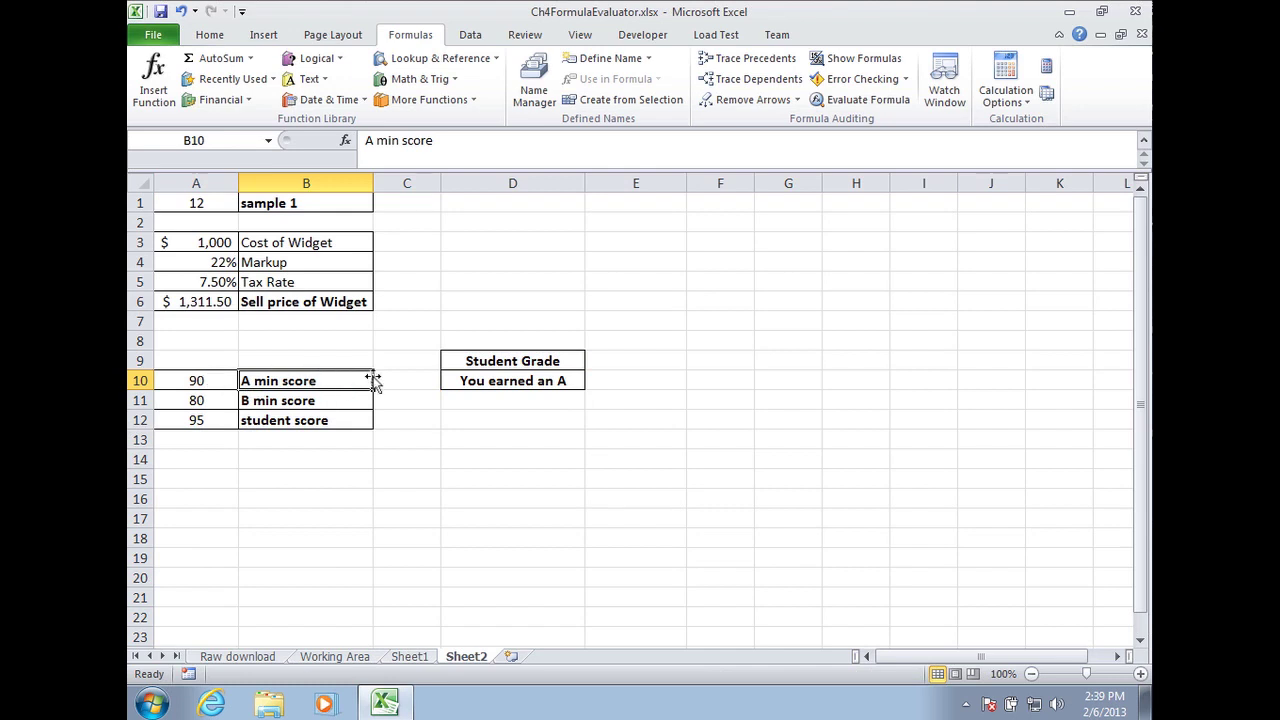
{"action": "key", "text": "Left"}
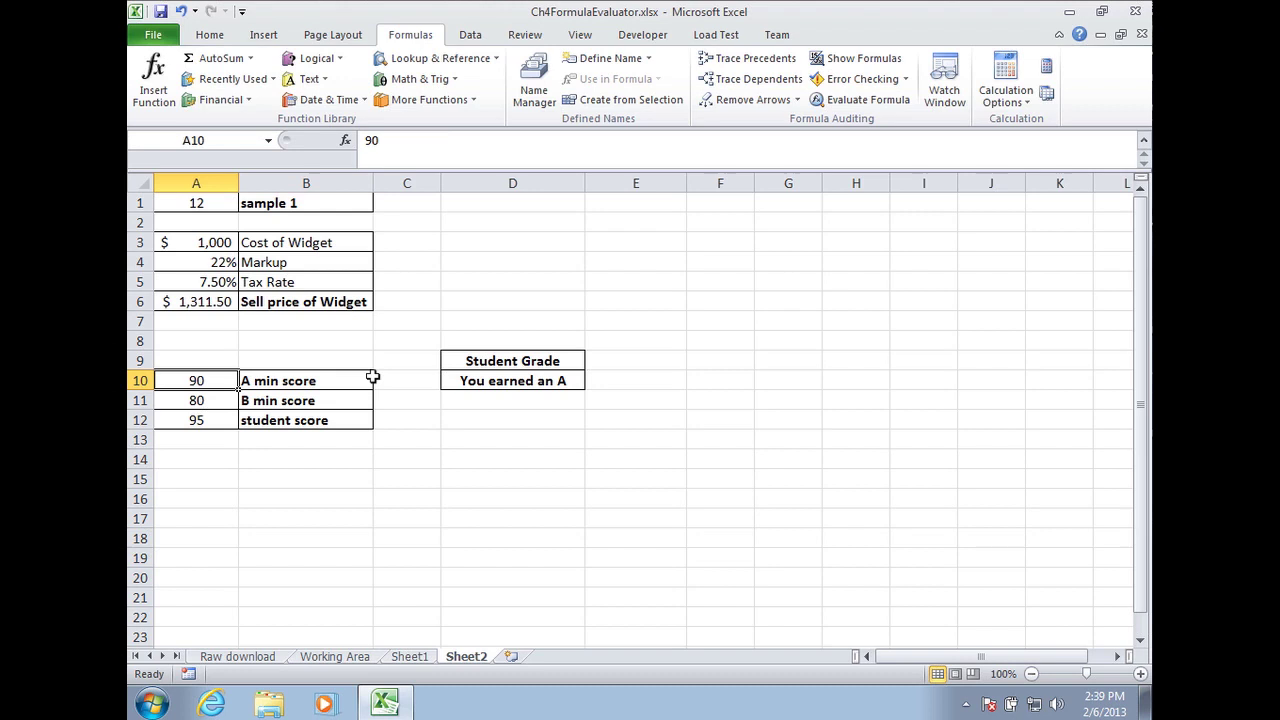
{"action": "key", "text": "Right"}
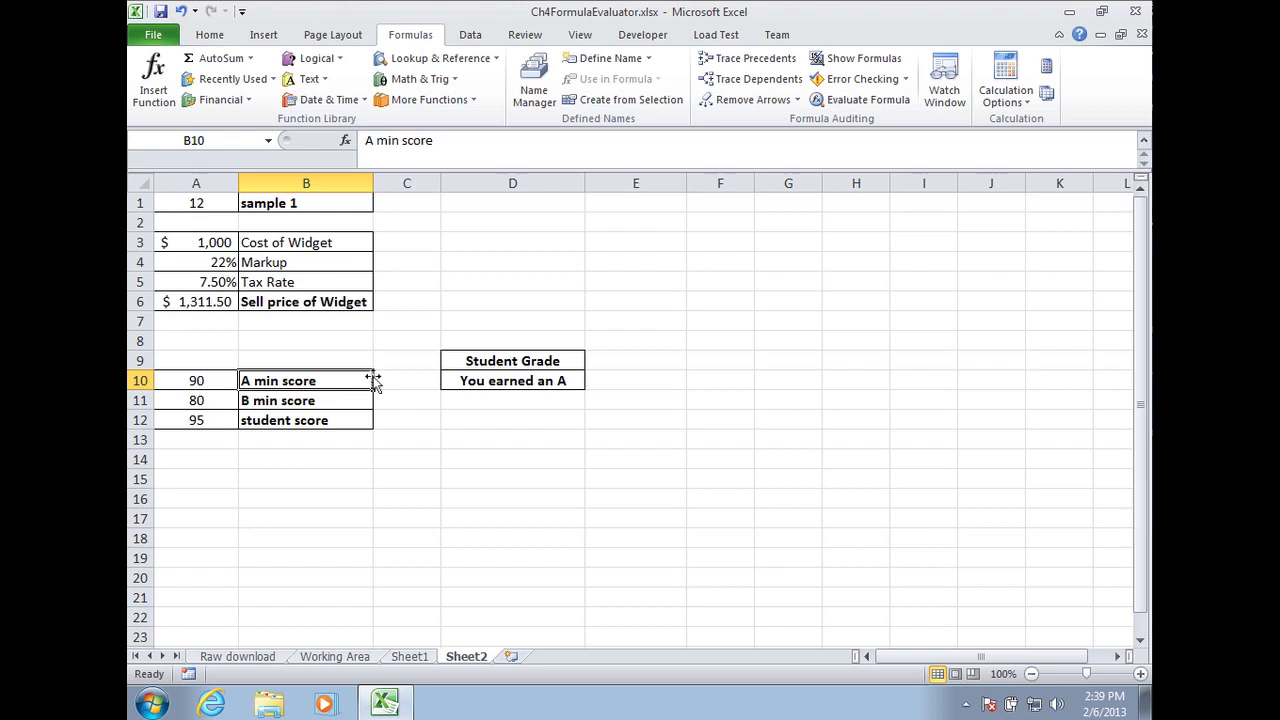
{"action": "key", "text": "Left"}
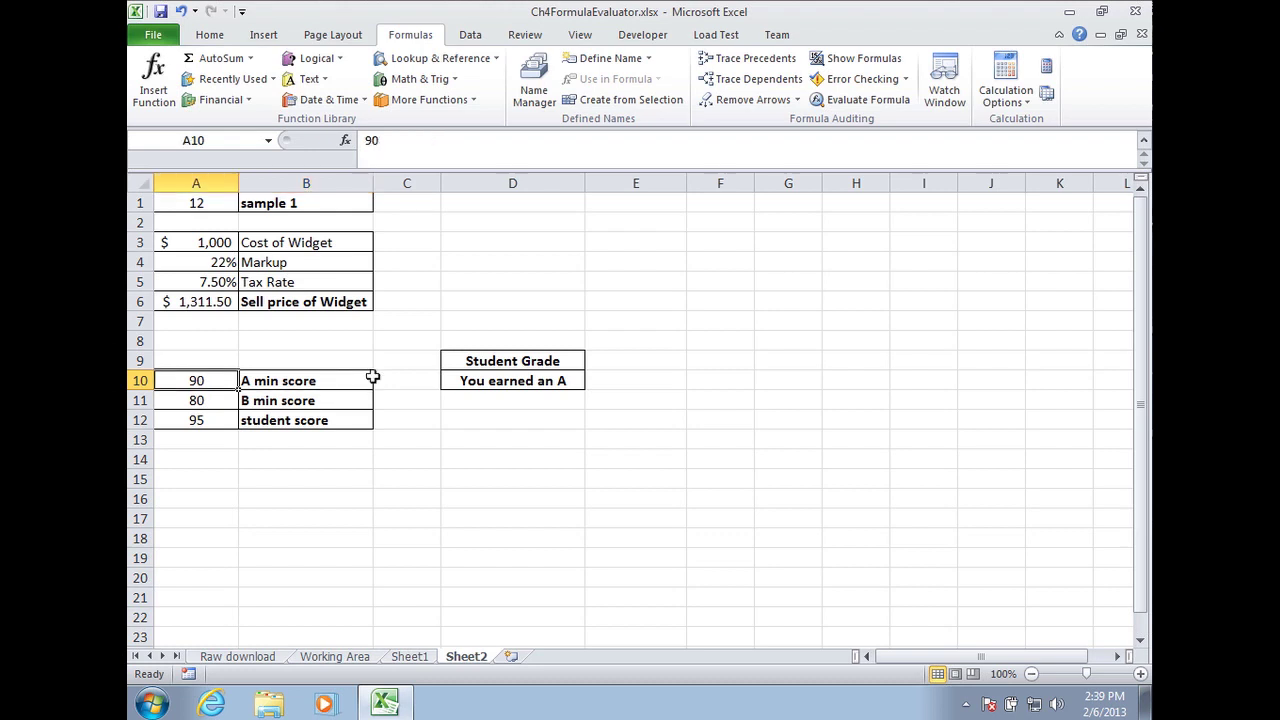
{"action": "key", "text": "Down"}
{"action": "key", "text": "Right"}
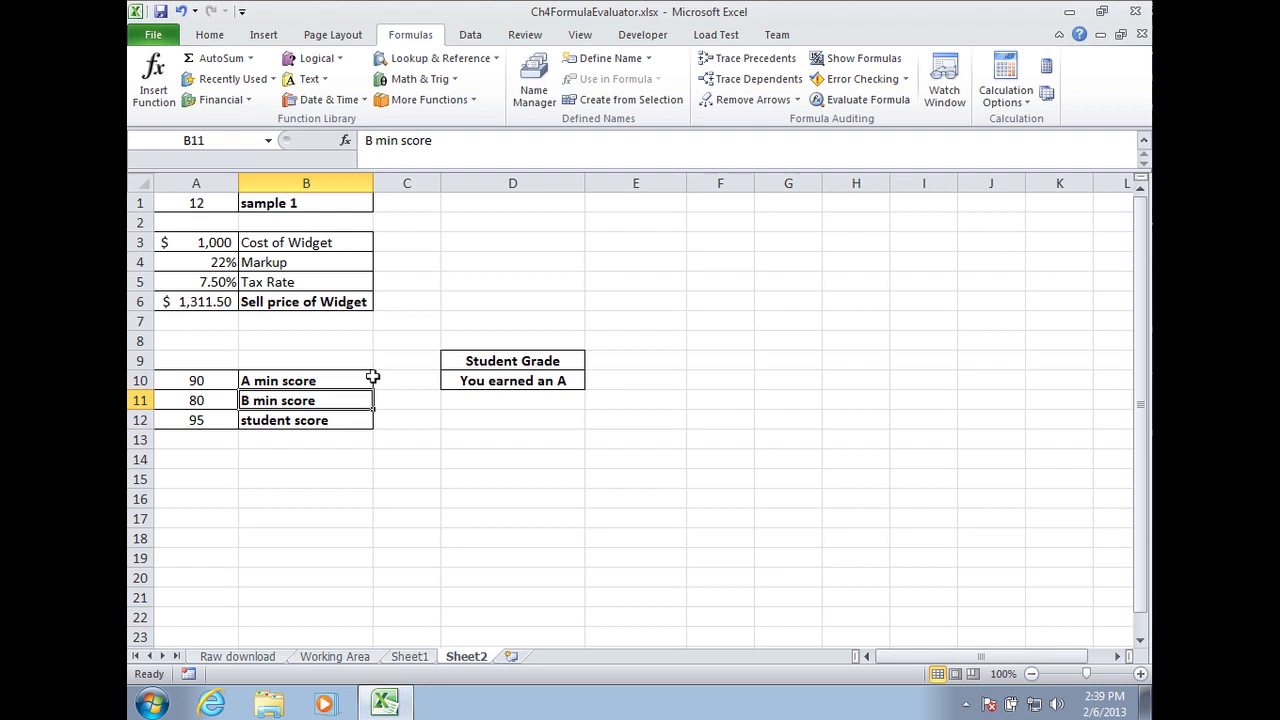
{"action": "key", "text": "Left"}
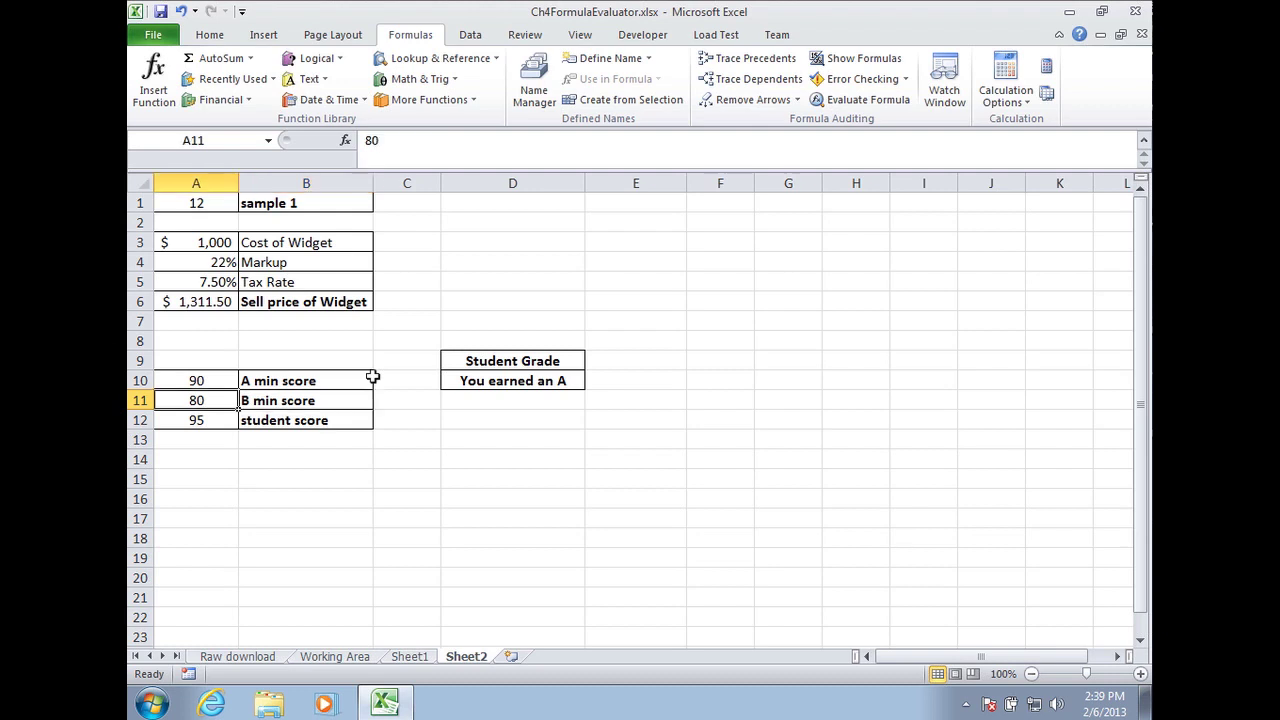
{"action": "key", "text": "Down"}
{"action": "key", "text": "Right"}
{"action": "key", "text": "Left"}
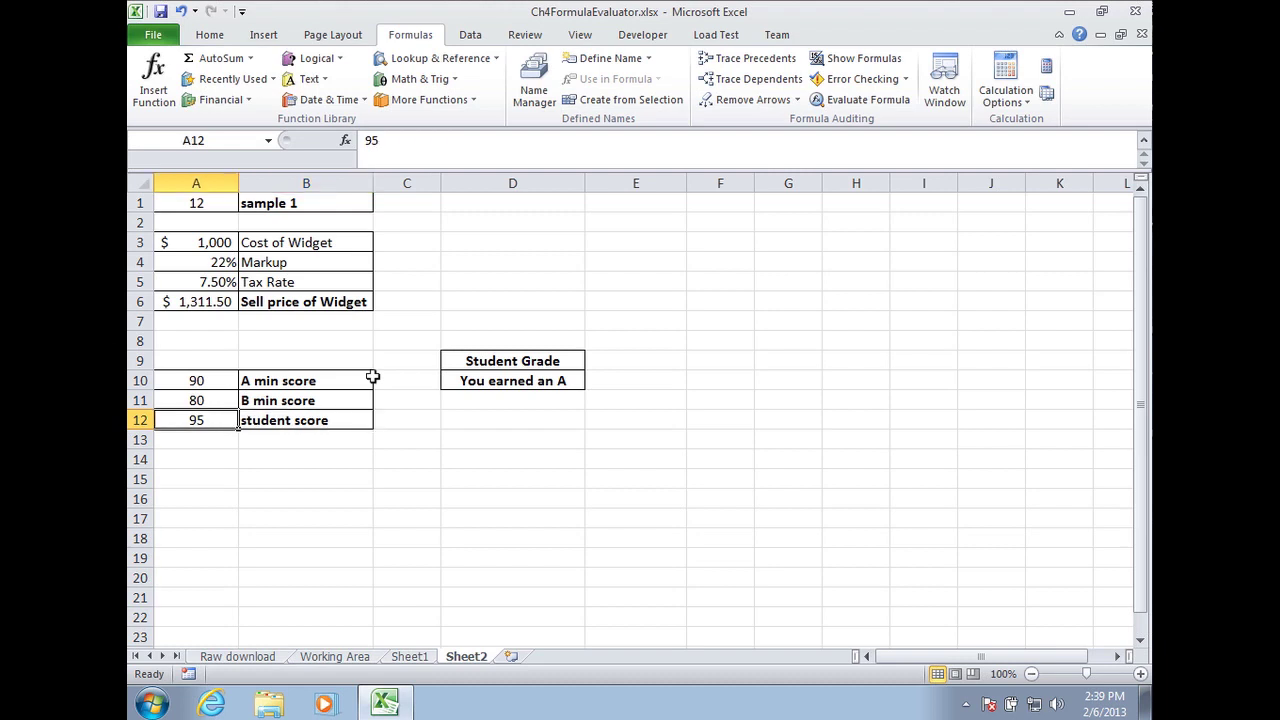
{"action": "key", "text": "Right"}
{"action": "key", "text": "Left"}
{"action": "key", "text": "Right"}
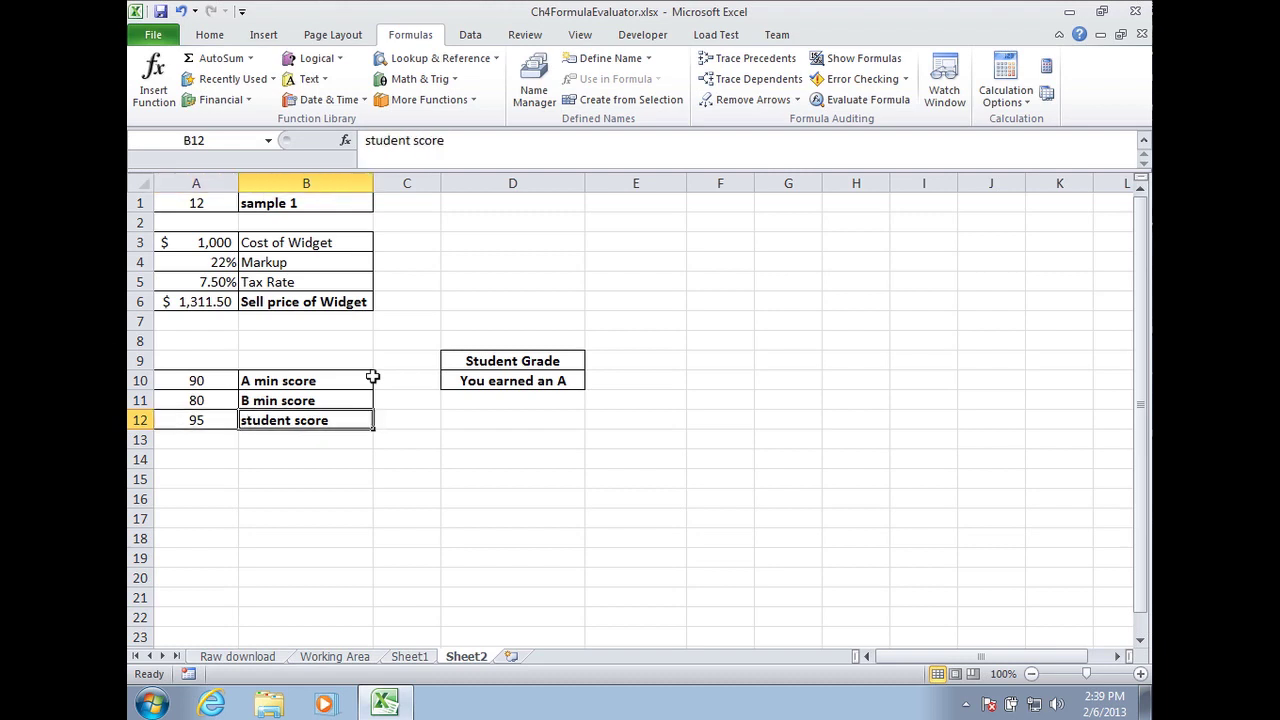
Inspect both logical tests of the nested IF formula in the Student Grade cell D10 without changing it
{"action": "left_click", "coordinate": [498, 377]}
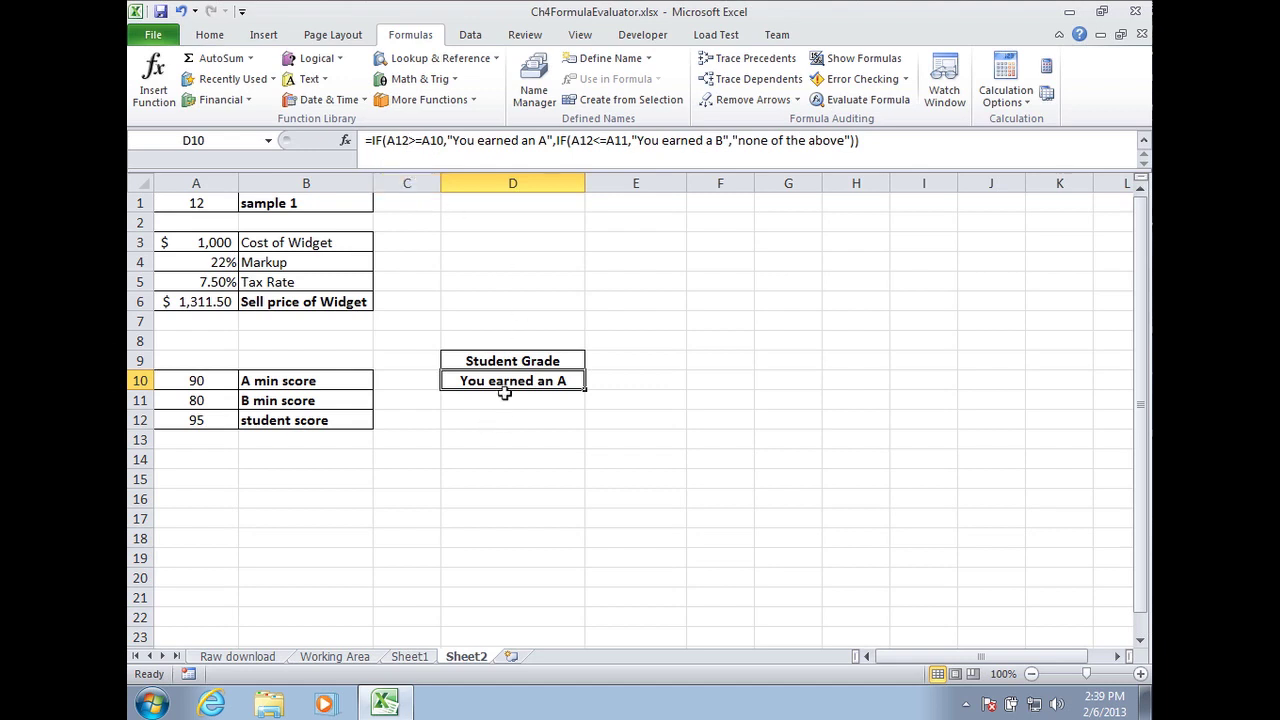
{"action": "left_click", "coordinate": [399, 143]}
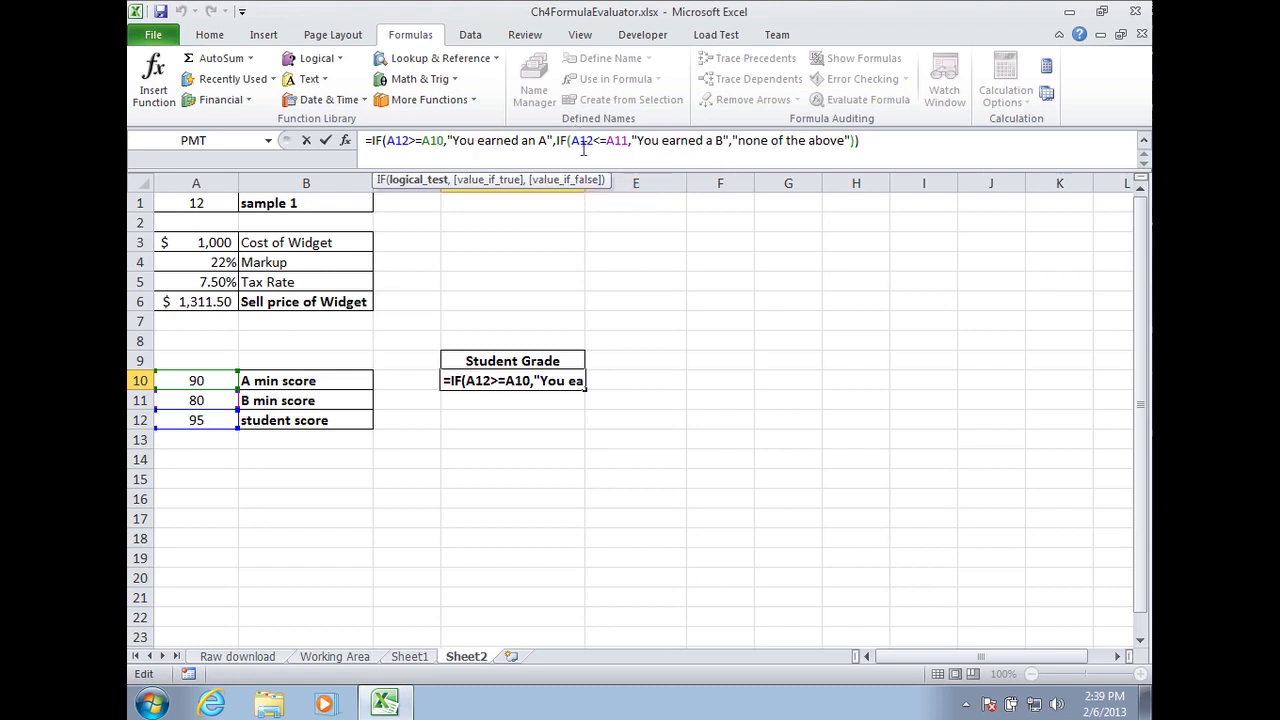
{"action": "left_click", "coordinate": [583, 143]}
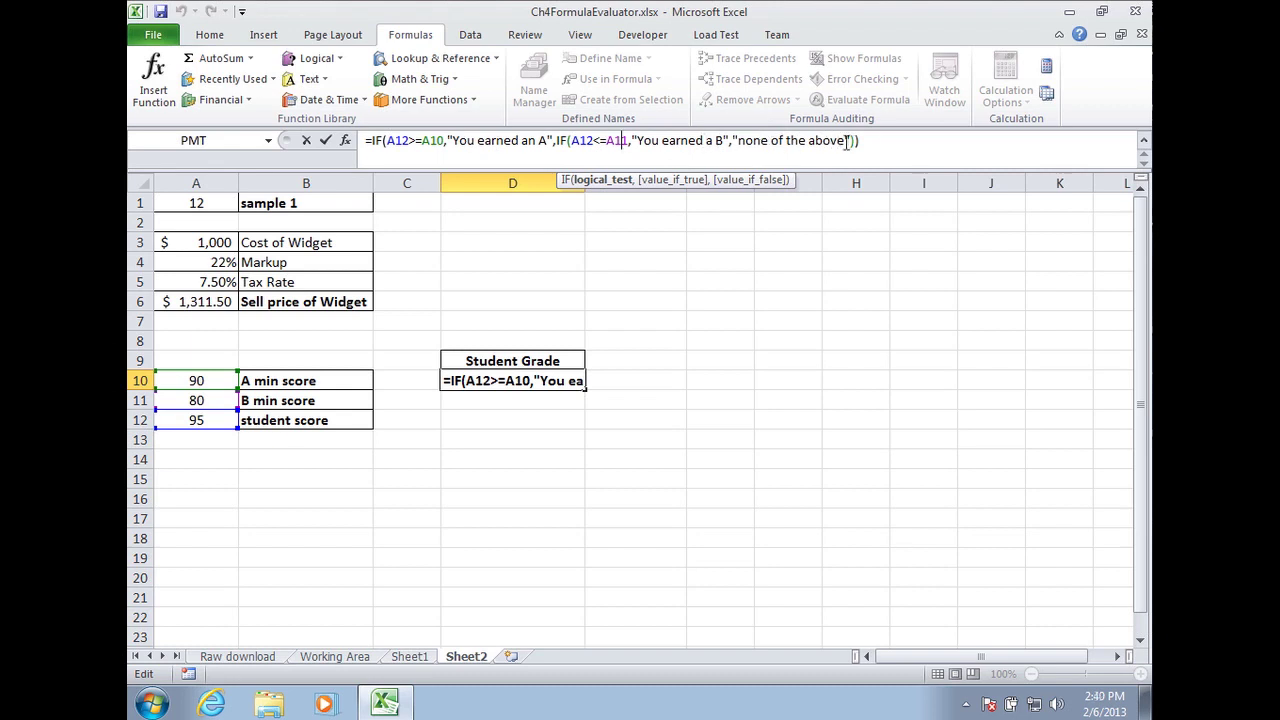
{"action": "key", "text": "Return"}
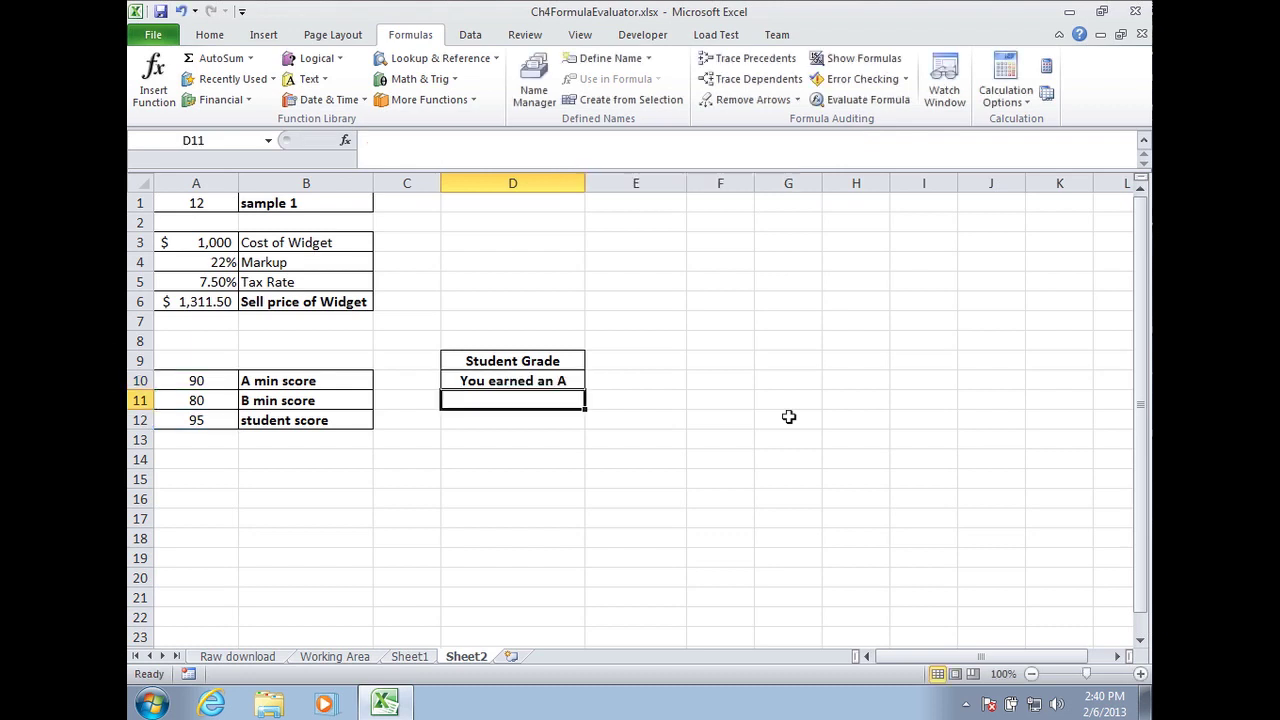
Set the student score in A12 to 100 to test the grade formula
{"action": "left_click", "coordinate": [204, 424]}
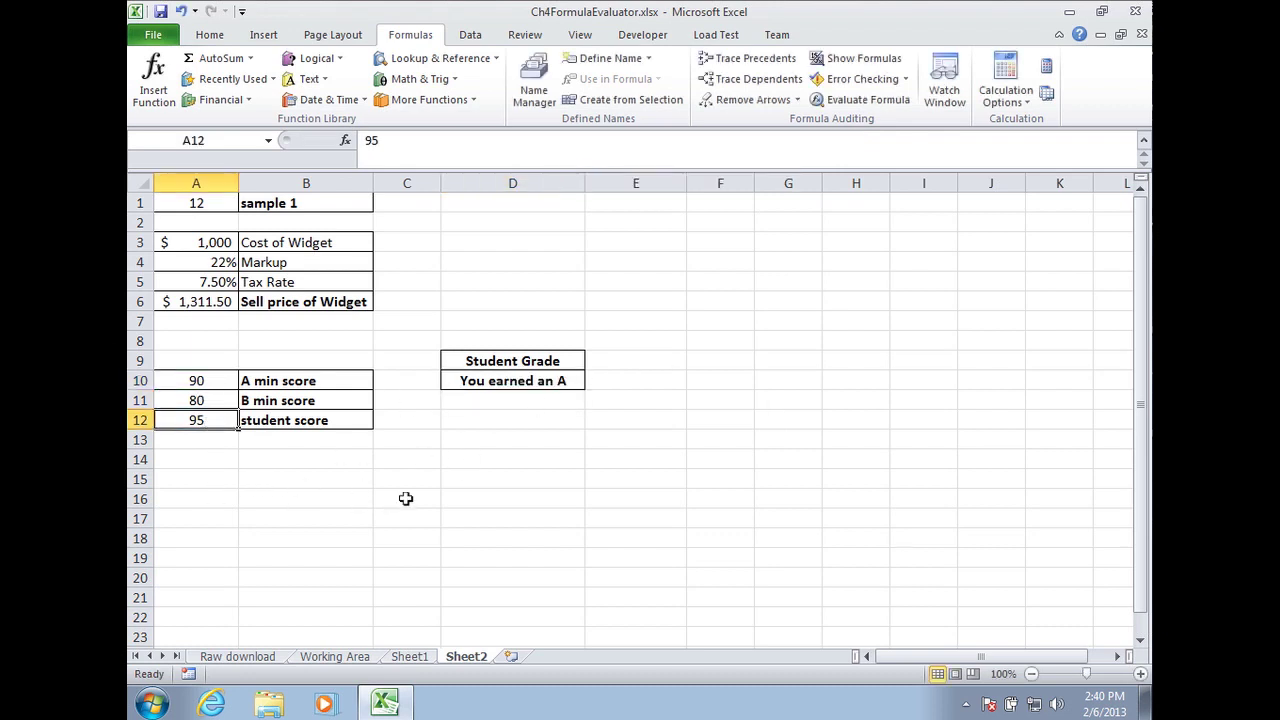
{"action": "type", "text": "100"}
{"action": "key", "text": "Return"}
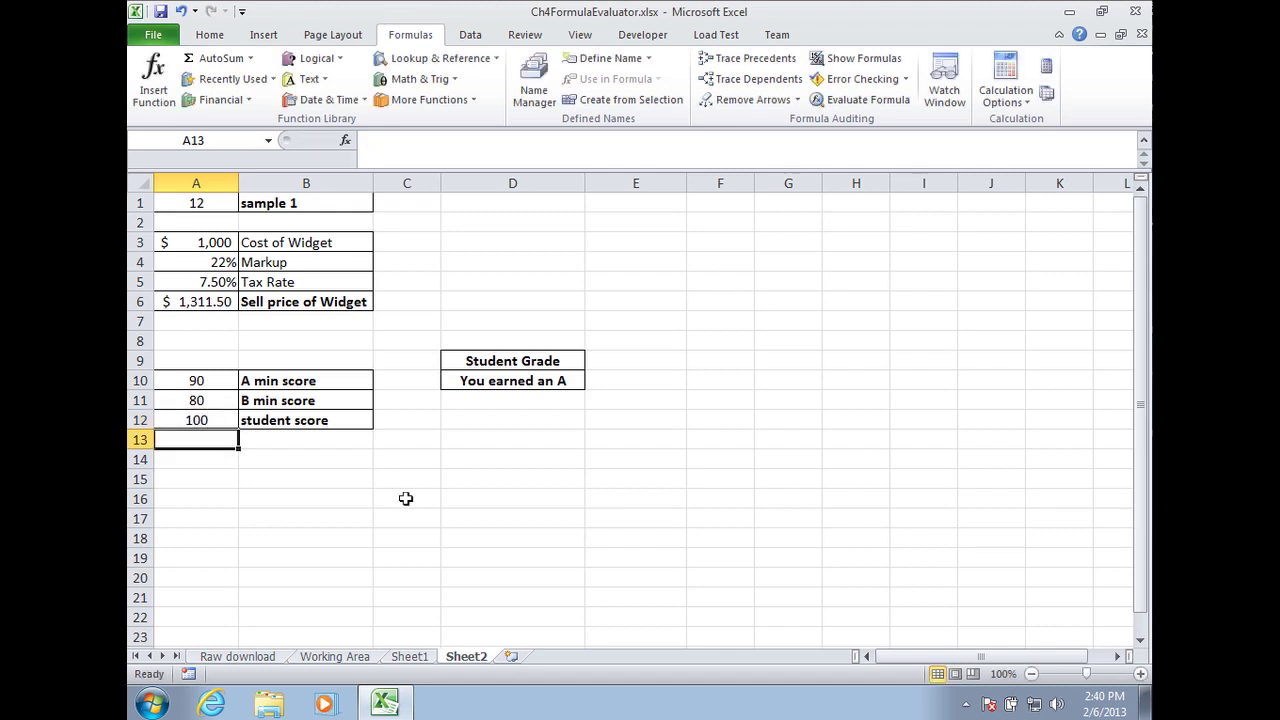
Set the student score in A12 to 90 to test the A grade threshold
{"action": "key", "text": "Up"}
{"action": "key", "text": "Up"}
{"action": "key", "text": "Down"}
{"action": "type", "text": "90"}
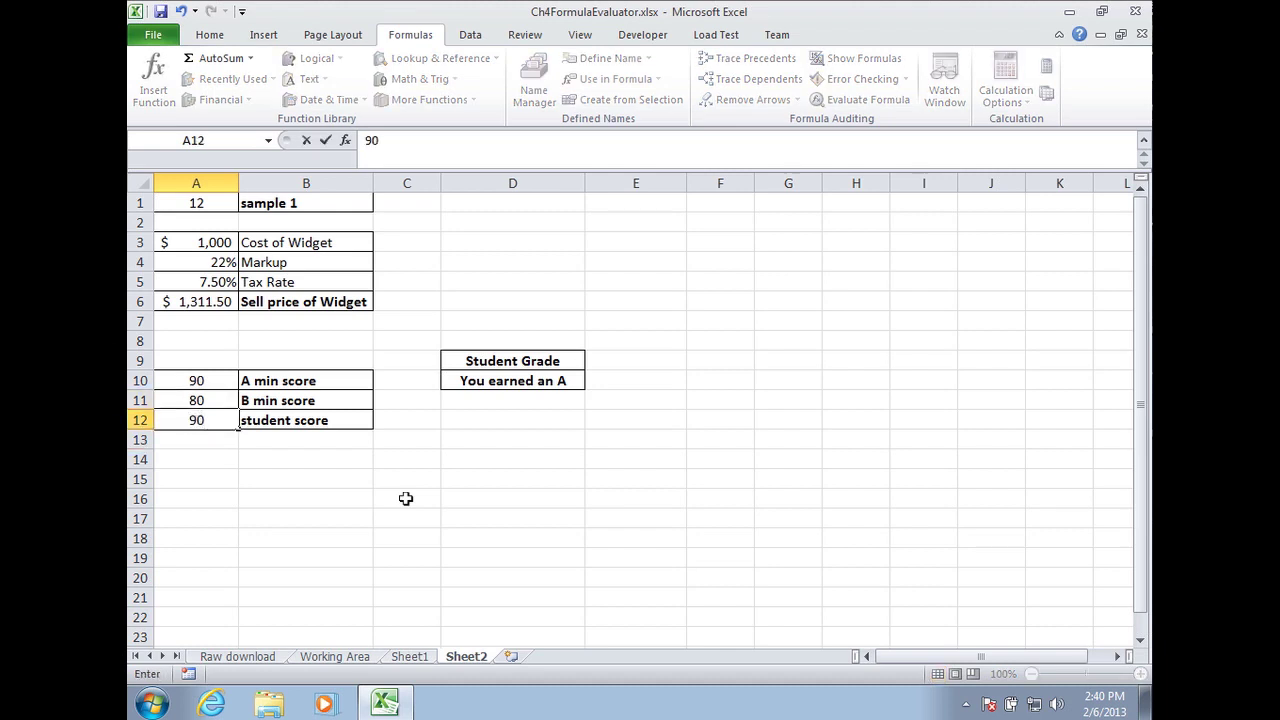
{"action": "key", "text": "Return"}
Set the student score in A12 to 89 to test a score just below the A minimum
{"action": "key", "text": "Up"}
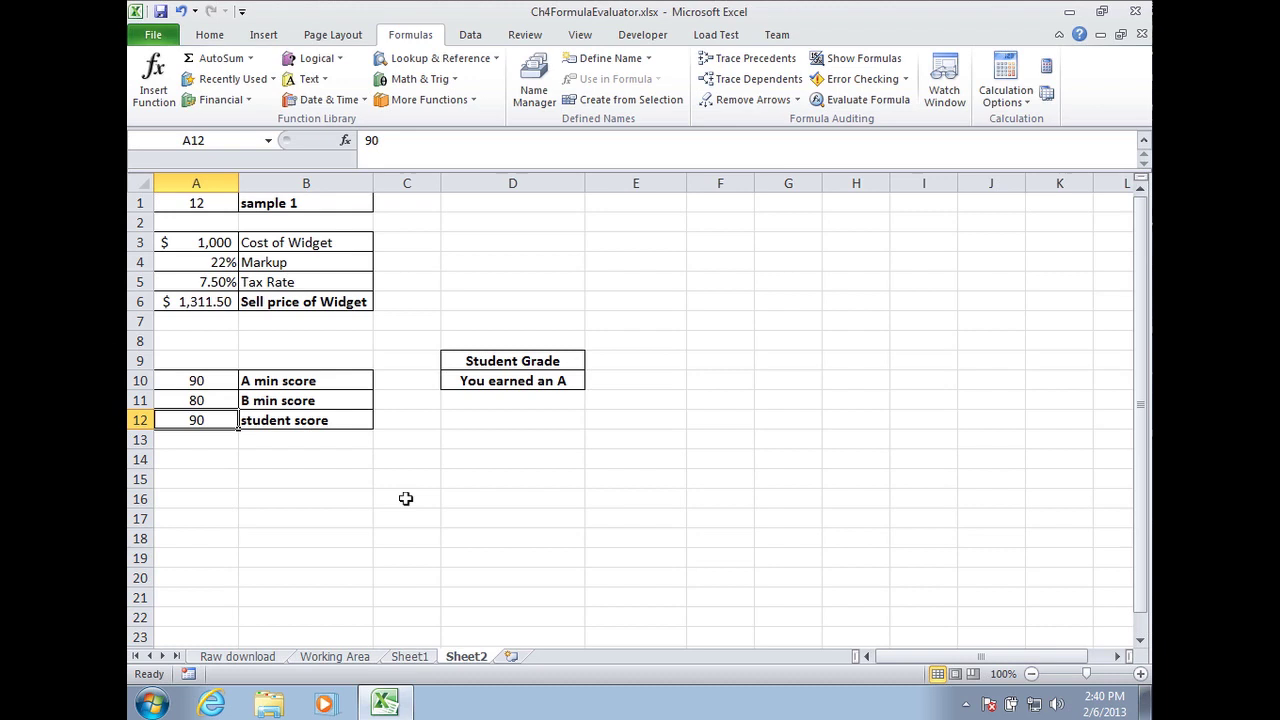
{"action": "type", "text": "89"}
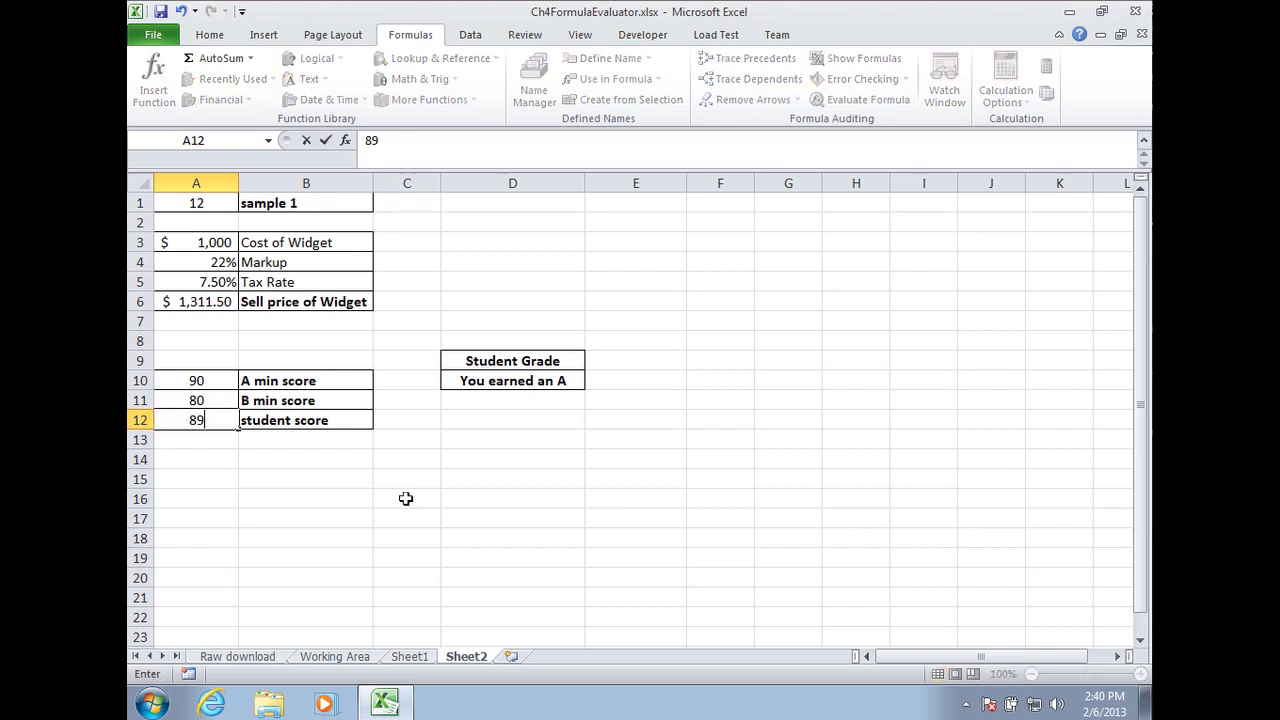
{"action": "key", "text": "Return"}
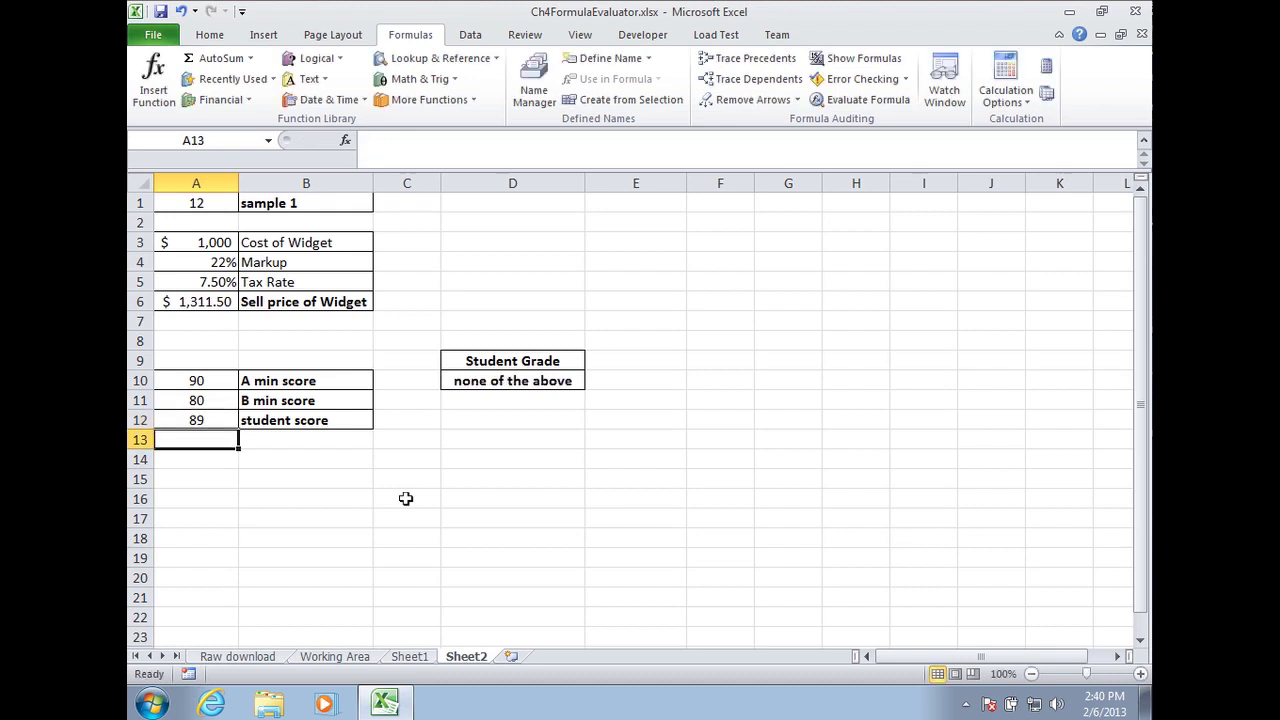
Test the grade formula with student scores of 85 and 80 in A12
{"action": "key", "text": "Up"}
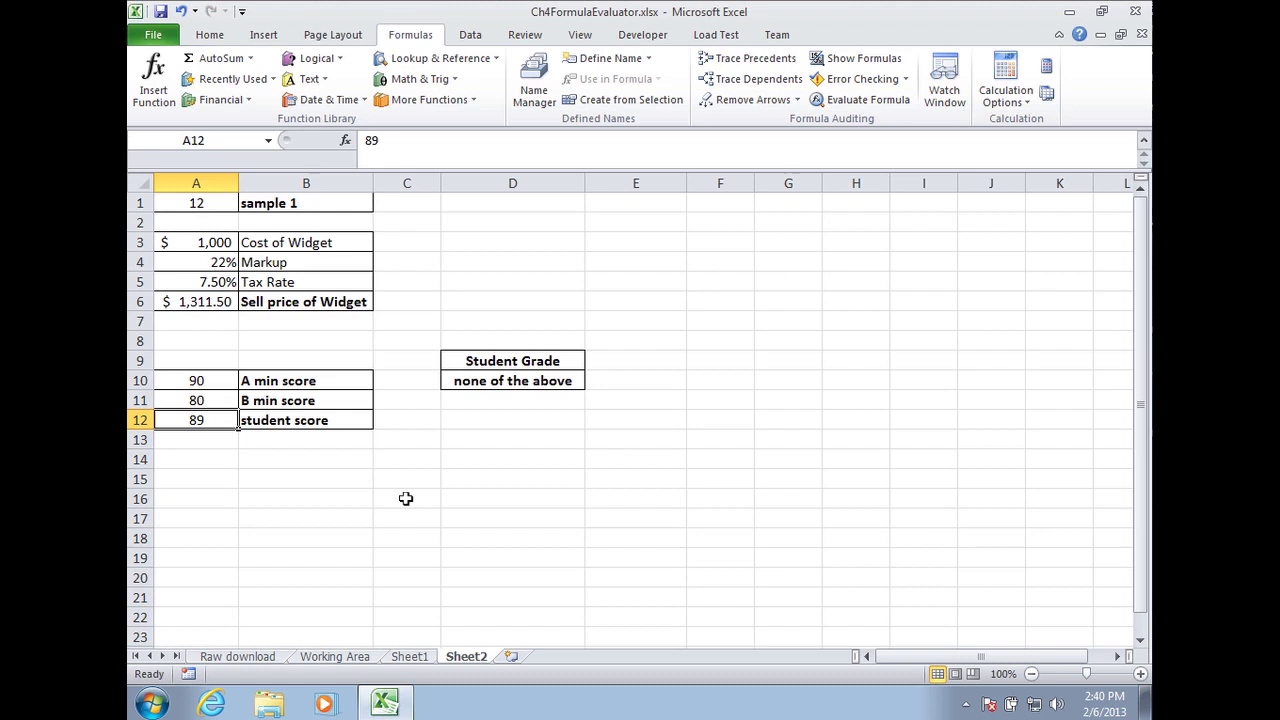
{"action": "type", "text": "85"}
{"action": "key", "text": "Return"}
{"action": "key", "text": "Up"}
{"action": "type", "text": "80"}
{"action": "key", "text": "Return"}
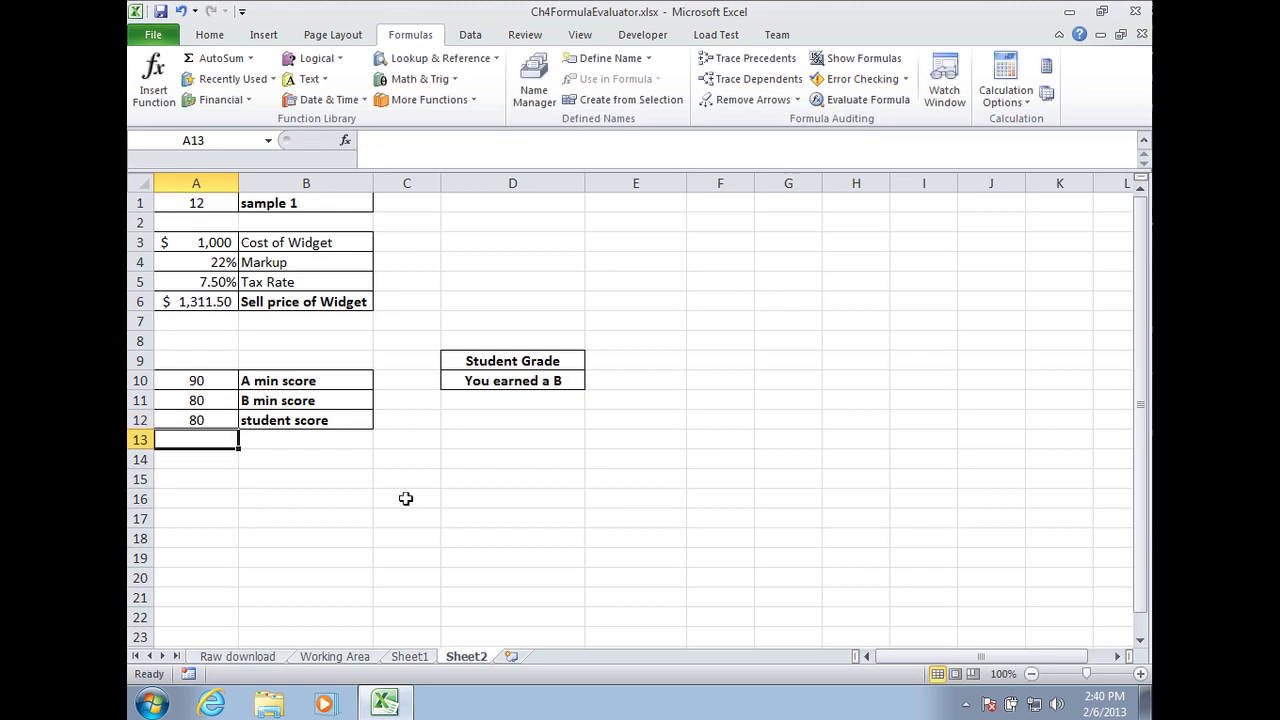
Test the grade formula below the B minimum with student scores of 75 and 50 in A12
{"action": "key", "text": "Up"}
{"action": "type", "text": "75"}
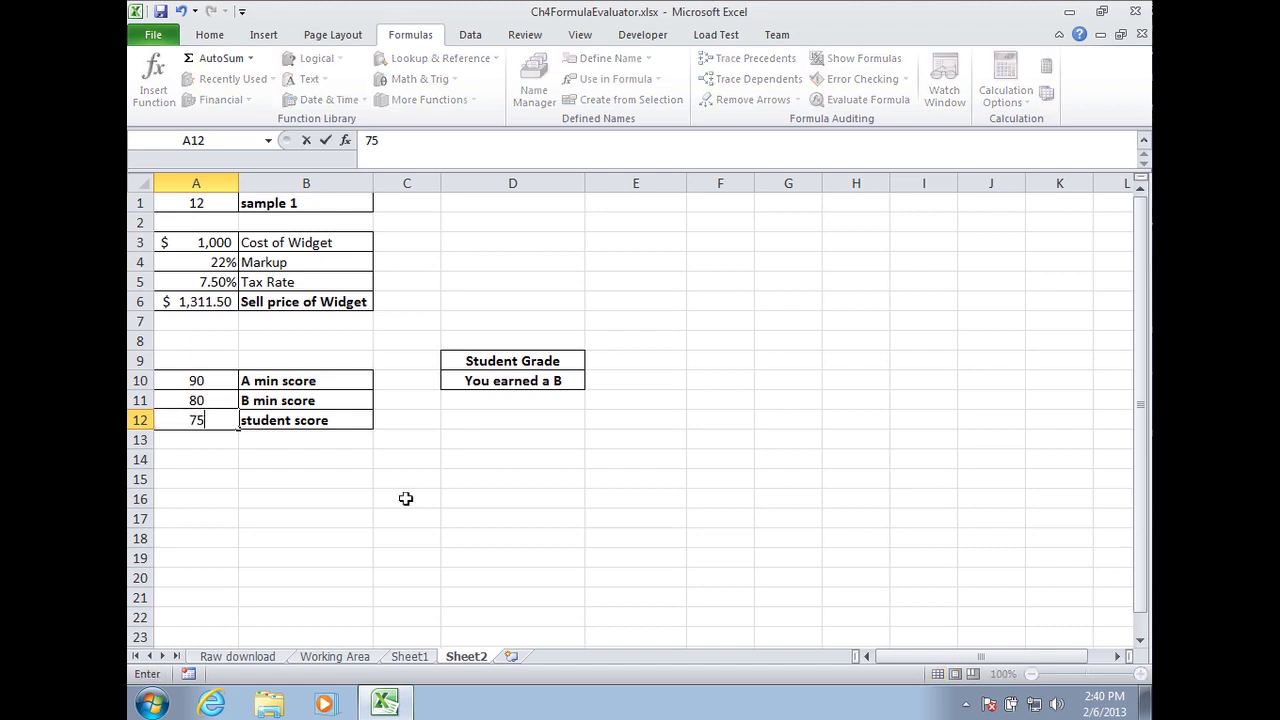
{"action": "key", "text": "Return"}
{"action": "key", "text": "Up"}
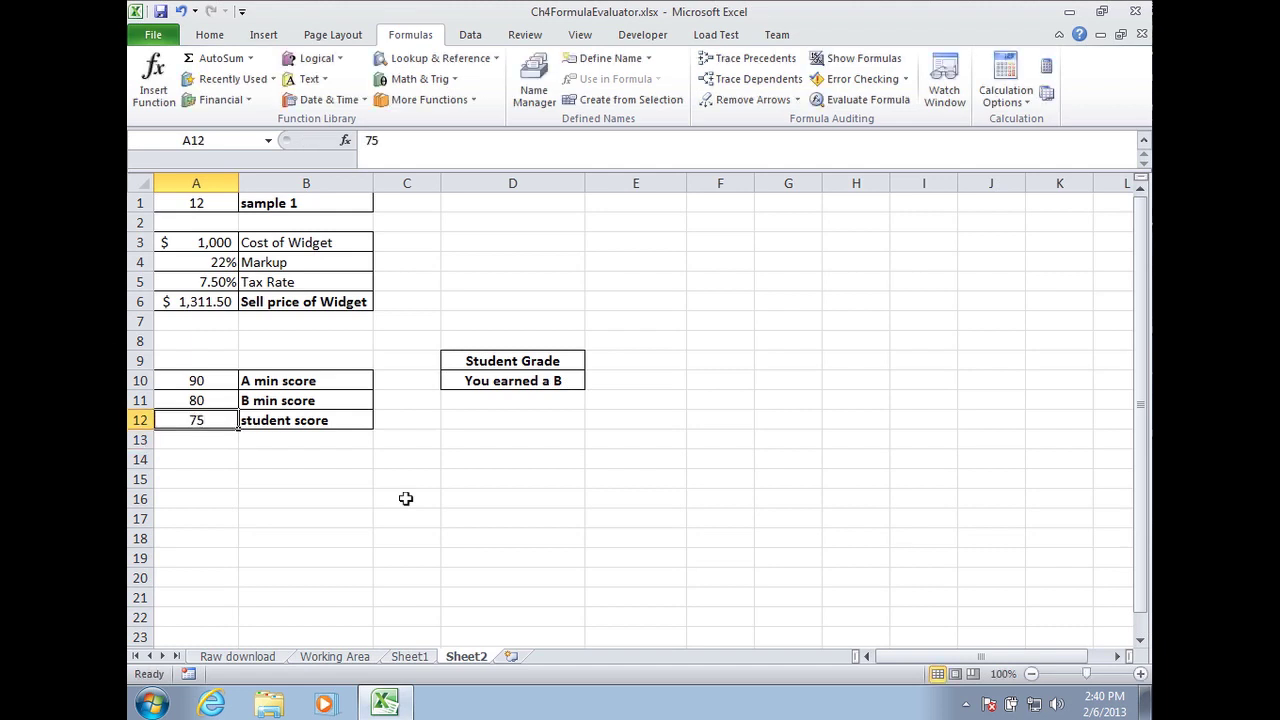
{"action": "type", "text": "50"}
{"action": "key", "text": "Return"}
Inspect the nested IF formula in the Student Grade cell D10 and leave it unedited
{"action": "key", "text": "Up"}
{"action": "key", "text": "Right"}
{"action": "key", "text": "Left"}
{"action": "key", "text": "Right"}
{"action": "key", "text": "Right"}
{"action": "key", "text": "Up"}
{"action": "key", "text": "Up"}
{"action": "key", "text": "Right"}
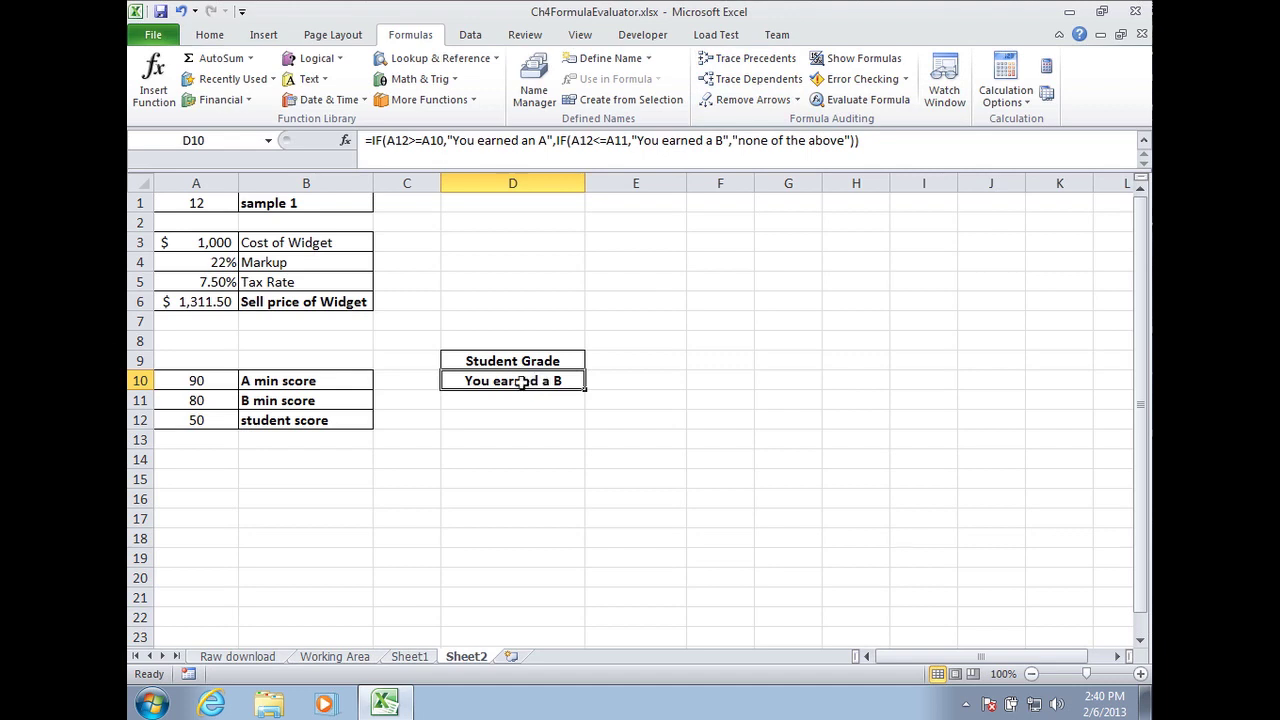
{"action": "left_click", "coordinate": [398, 140]}
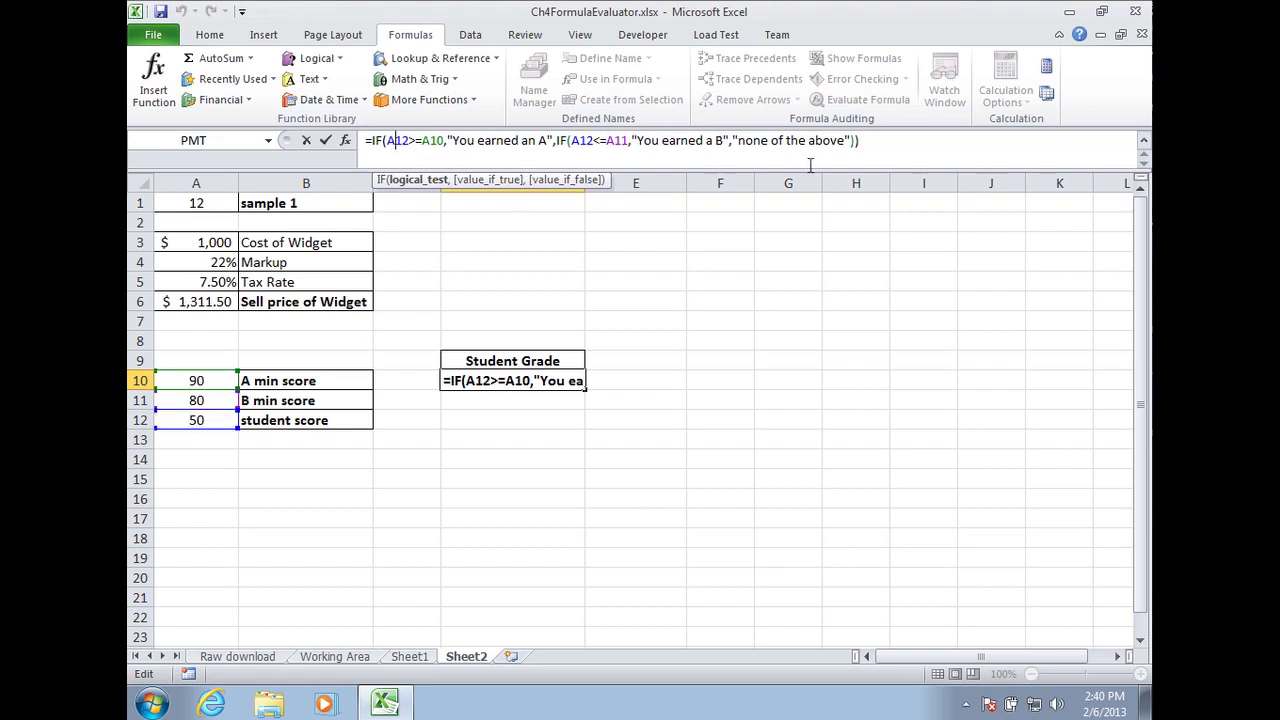
{"action": "key", "text": "Escape"}
Trace the precedents of D10, clear the arrows, and briefly view its formula in Evaluate Formula
{"action": "left_click", "coordinate": [768, 60]}
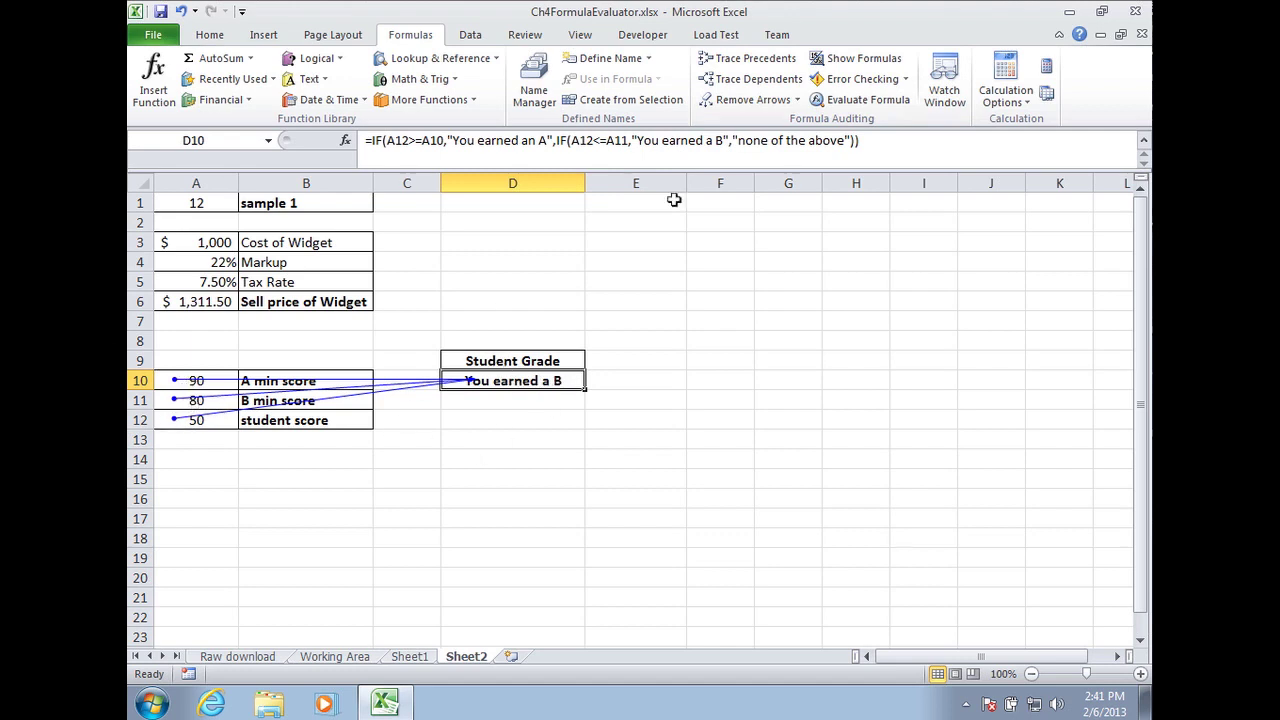
{"action": "left_click", "coordinate": [745, 99]}
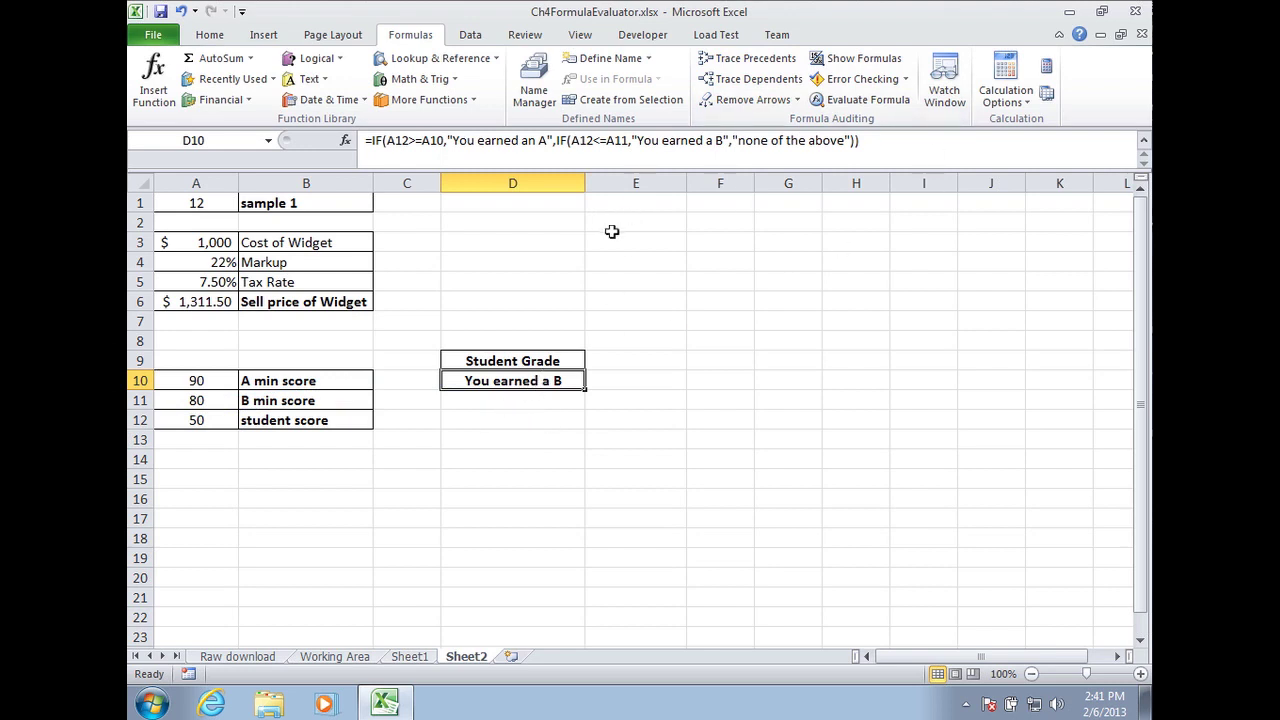
{"action": "left_click", "coordinate": [846, 100]}
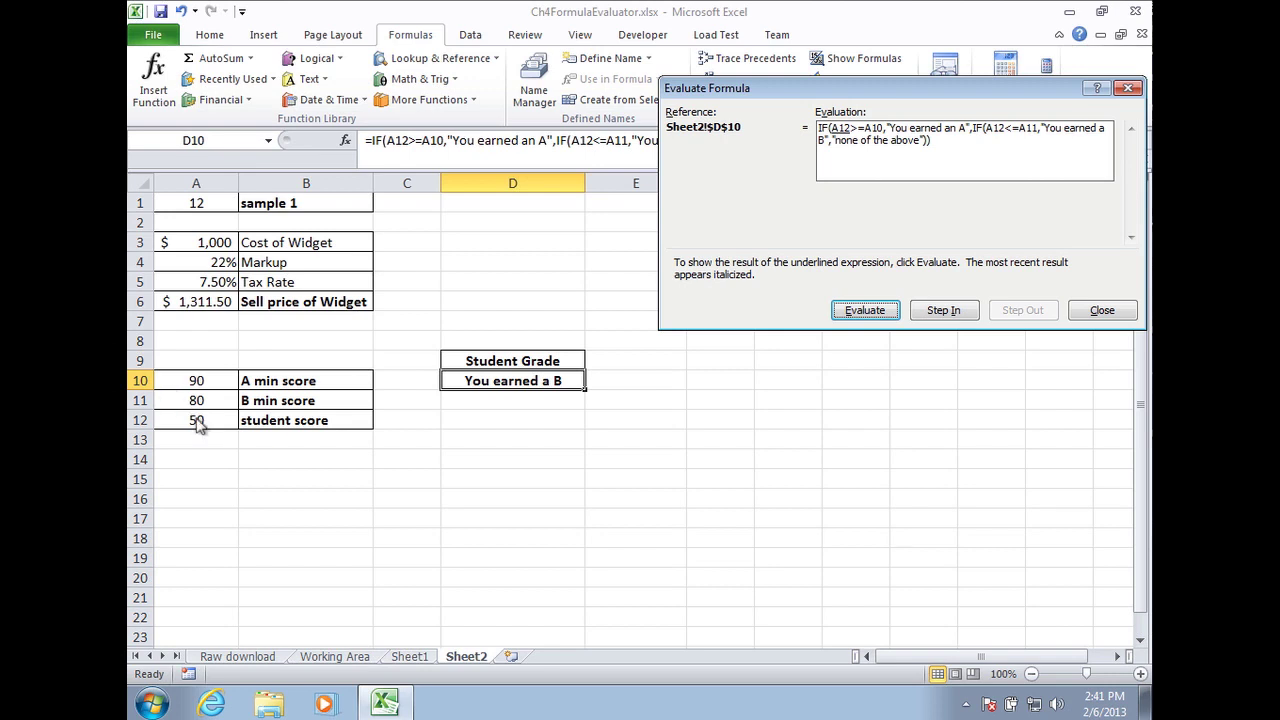
{"action": "left_click", "coordinate": [1095, 311]}
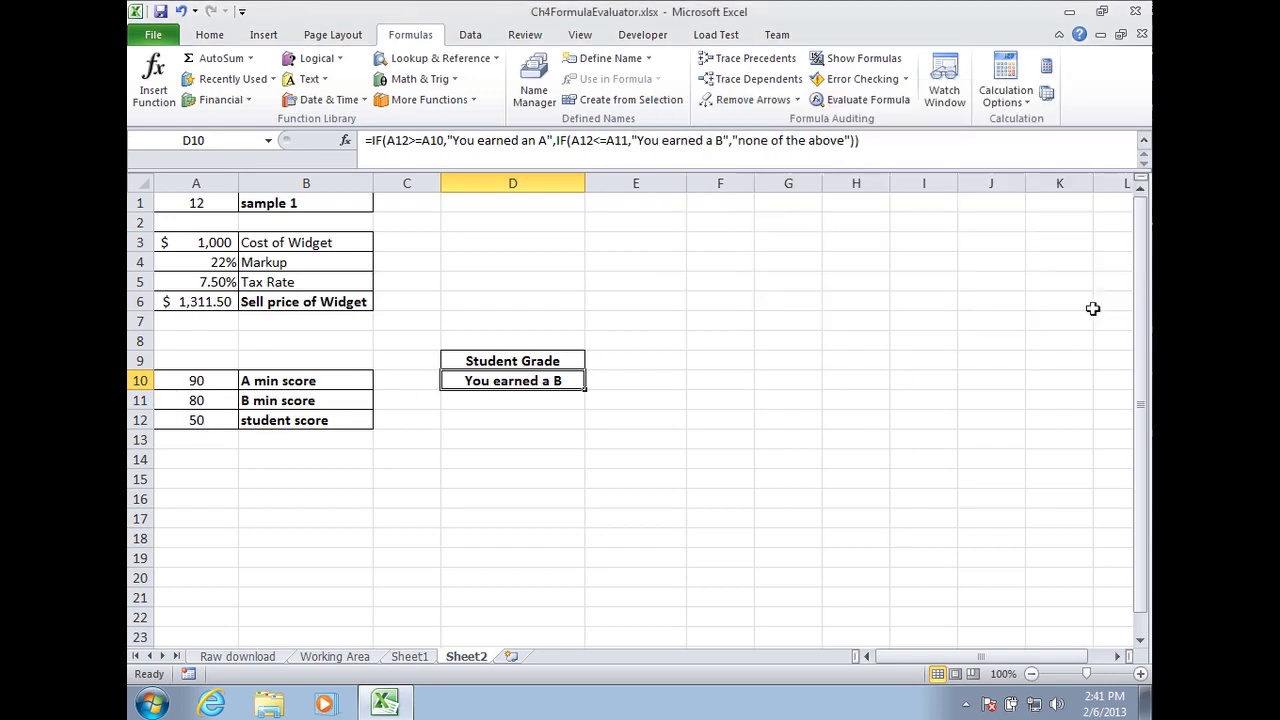
Set the student score in A12 to 85
{"action": "left_click", "coordinate": [200, 420]}
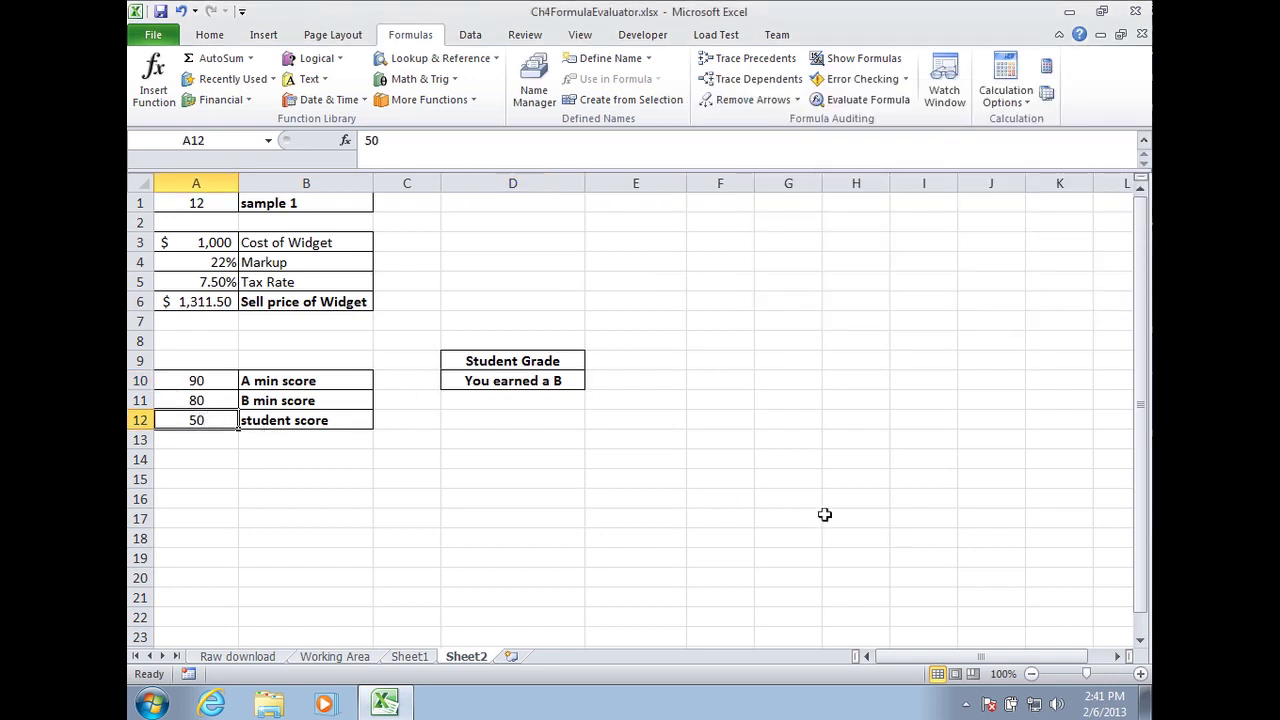
{"action": "type", "text": "85"}
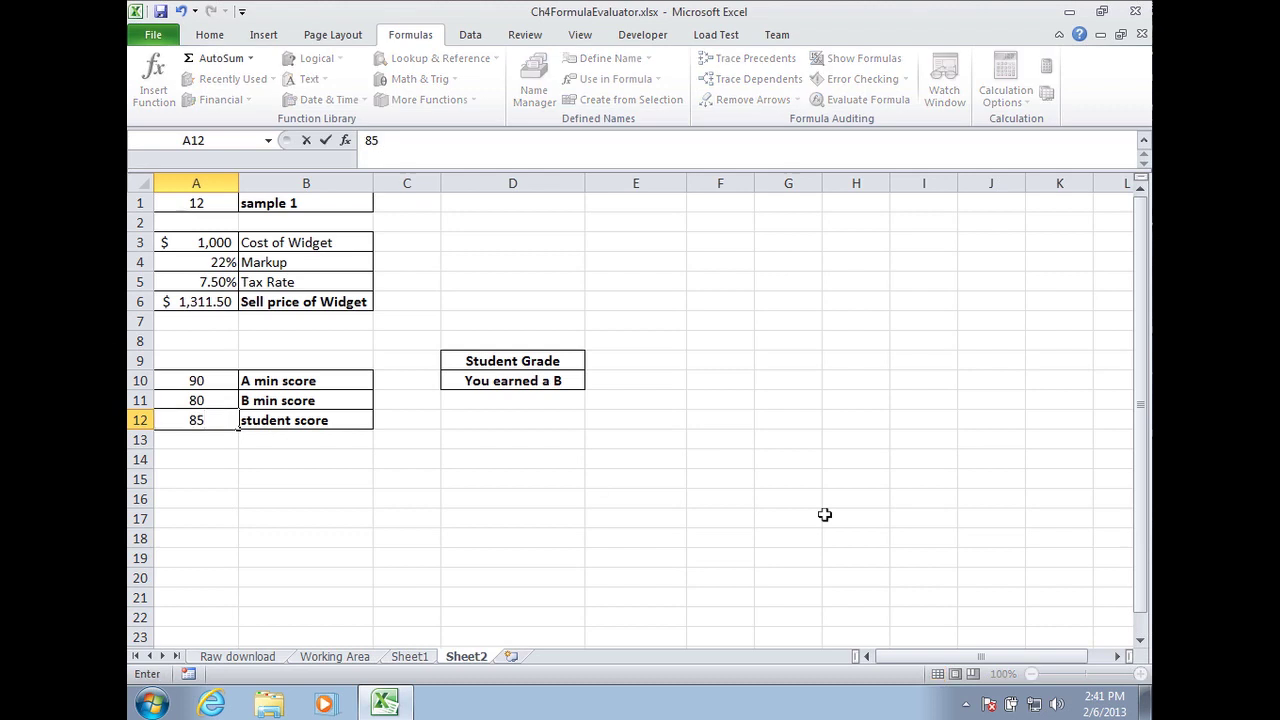
{"action": "key", "text": "Return"}
{"action": "key", "text": "Up"}
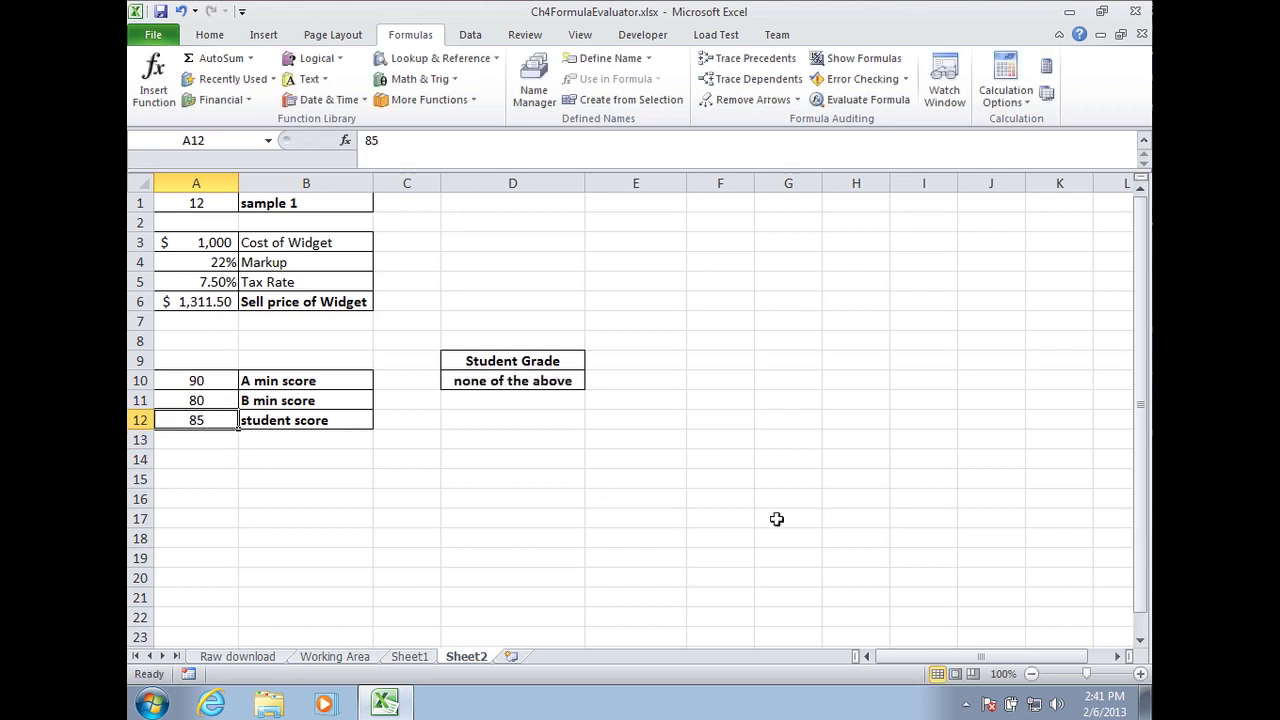
Evaluate the first logical test of D10 in Evaluate Formula, stepping into and out of A12 and A10
{"action": "left_click", "coordinate": [847, 100]}
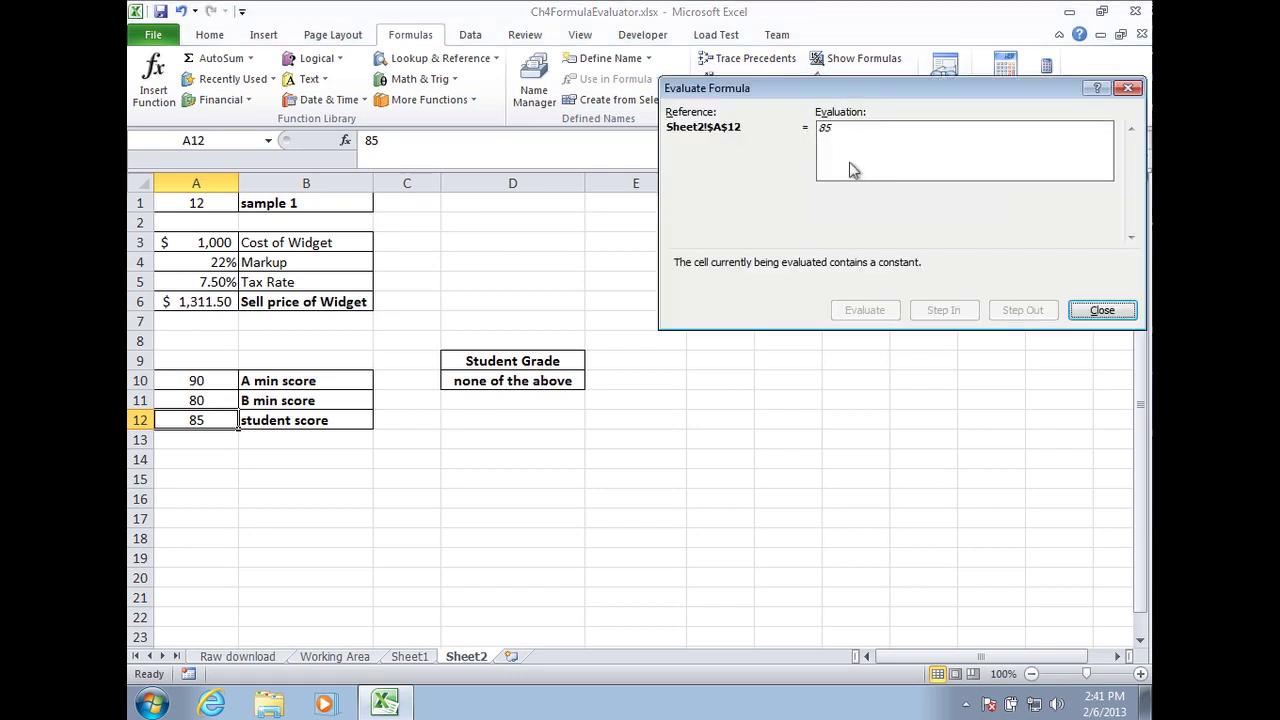
{"action": "key", "text": "Escape"}
{"action": "left_click", "coordinate": [568, 384]}
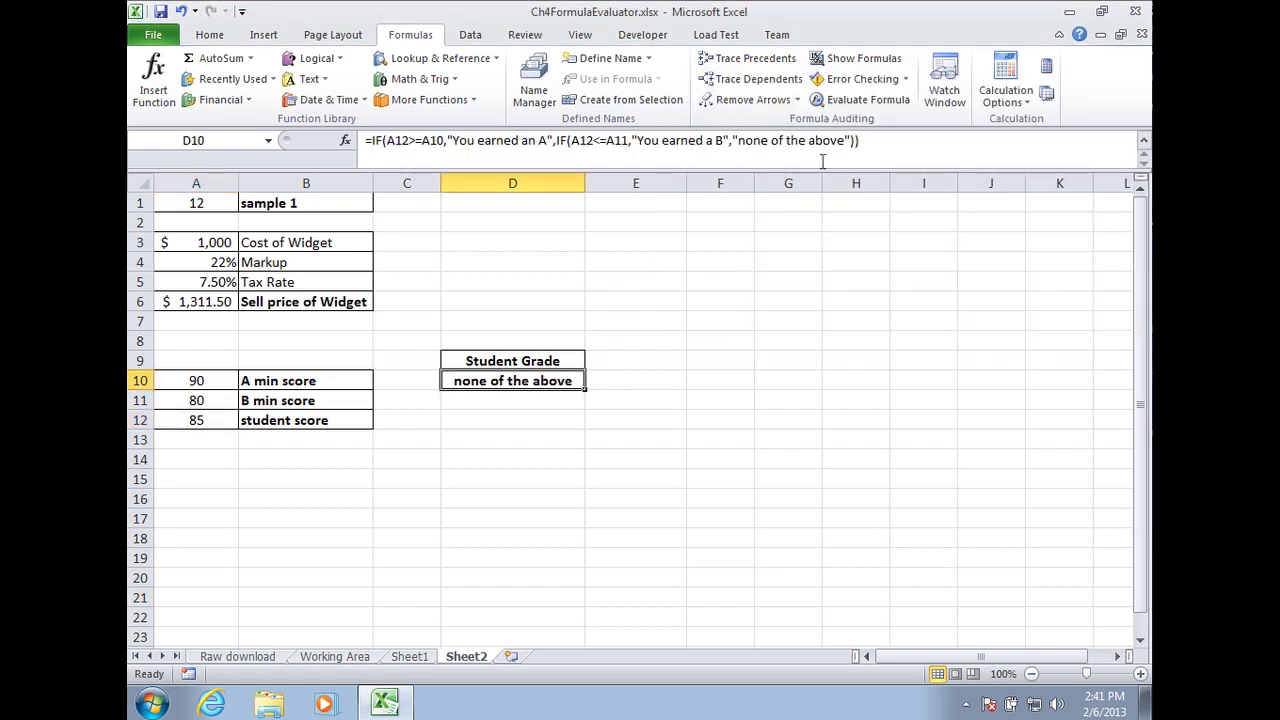
{"action": "left_click", "coordinate": [860, 100]}
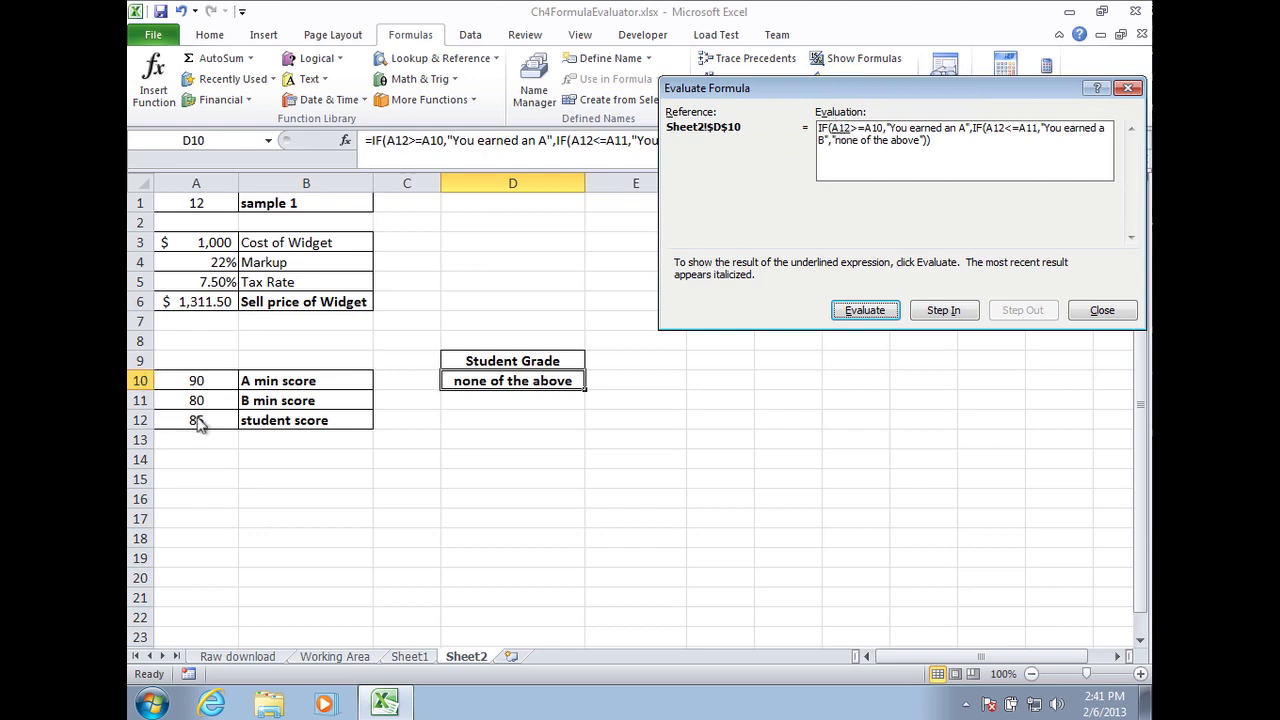
{"action": "left_click", "coordinate": [943, 310]}
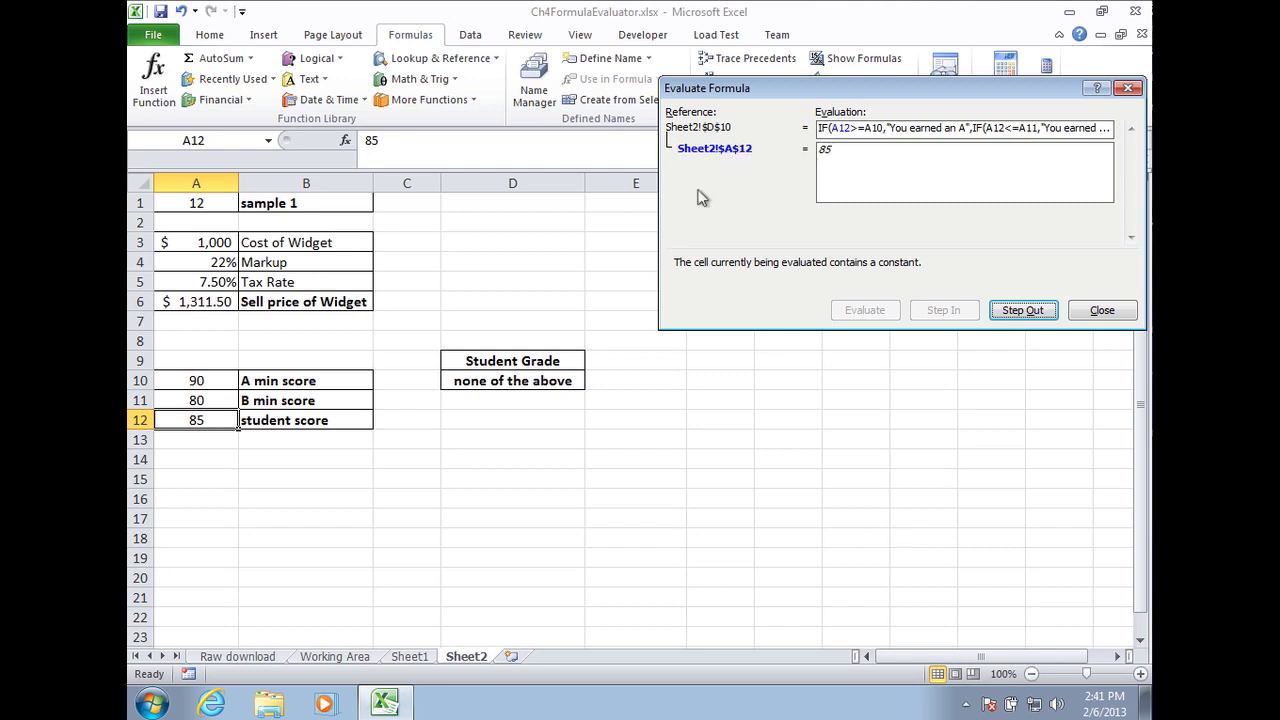
{"action": "left_click", "coordinate": [1040, 312]}
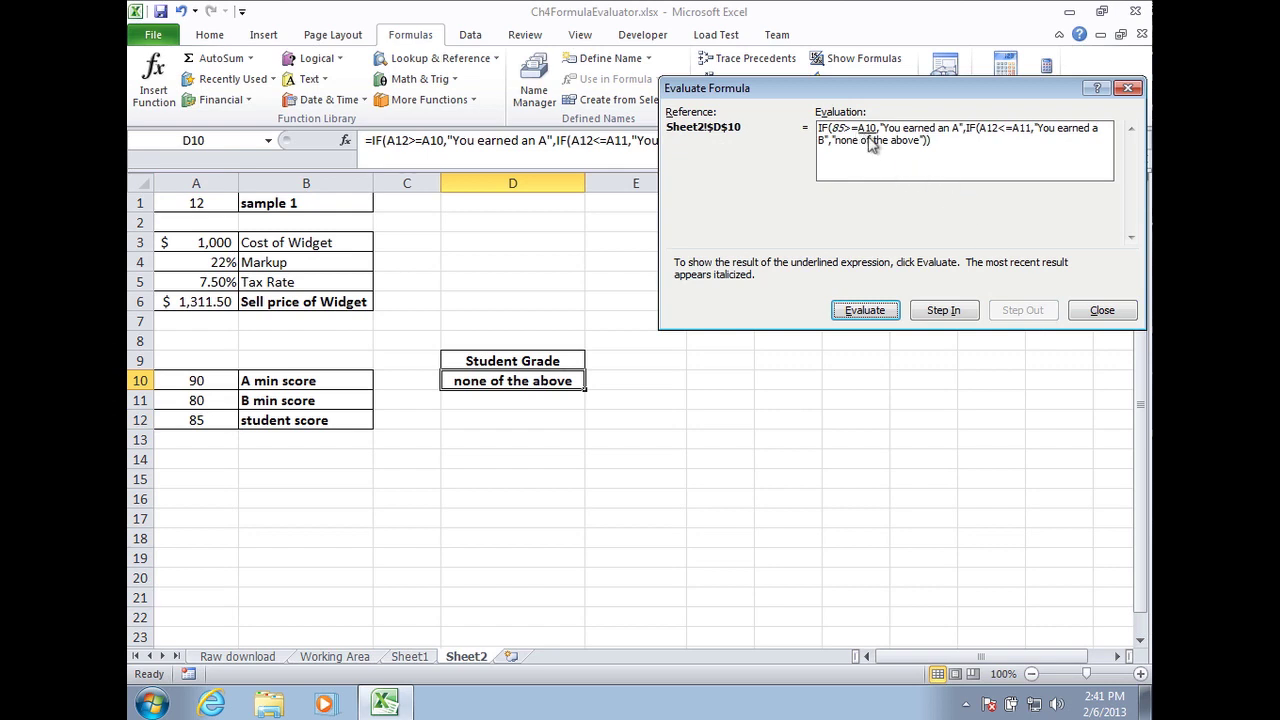
{"action": "left_click", "coordinate": [940, 311]}
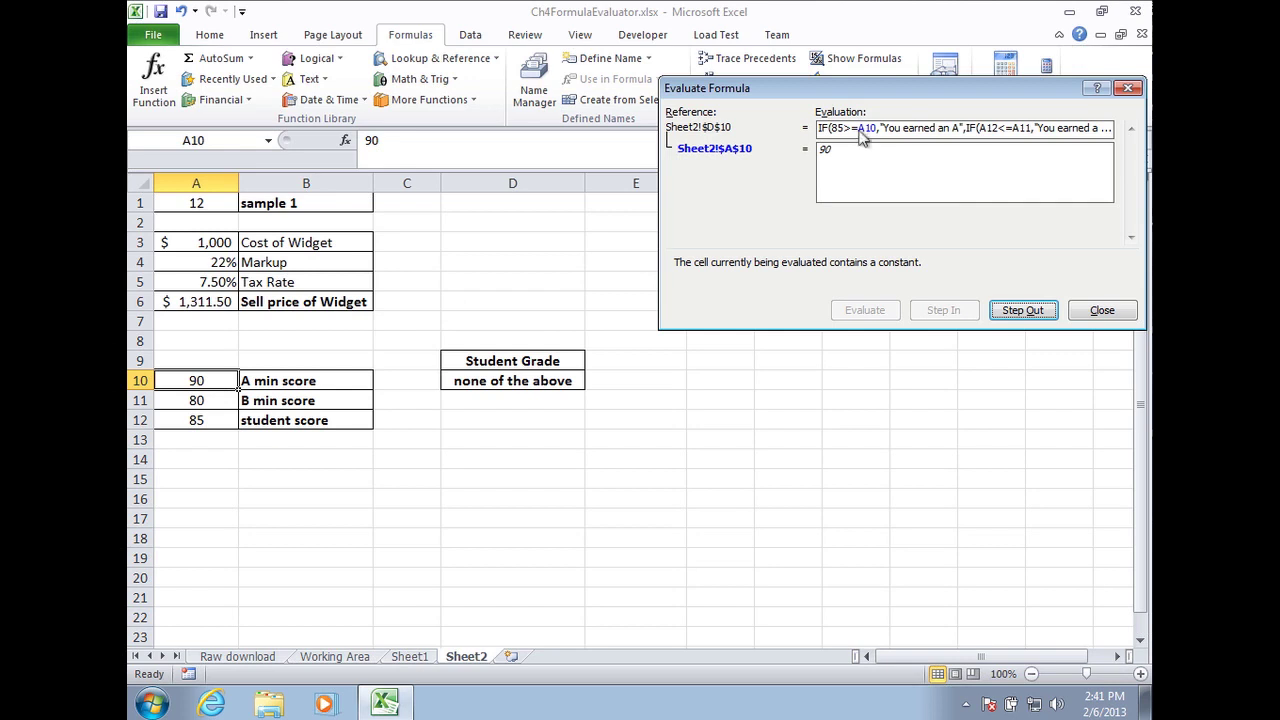
{"action": "left_click", "coordinate": [1022, 310]}
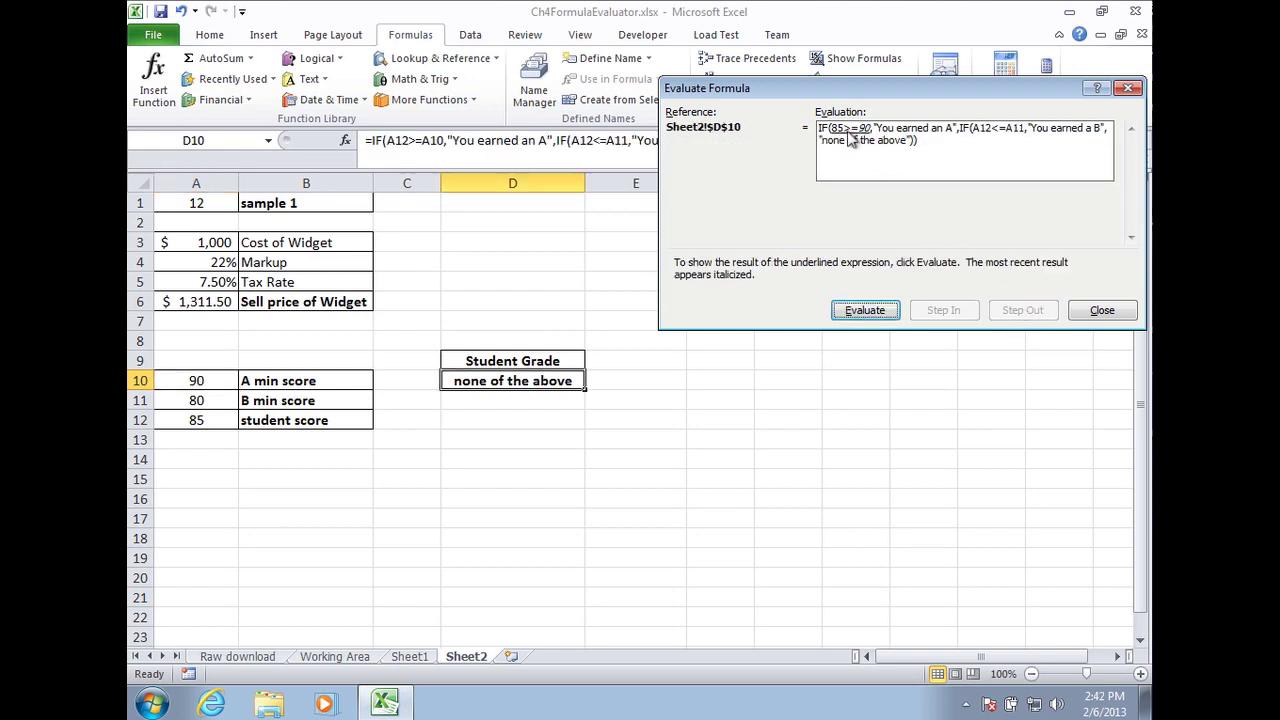
{"action": "left_click", "coordinate": [884, 312]}
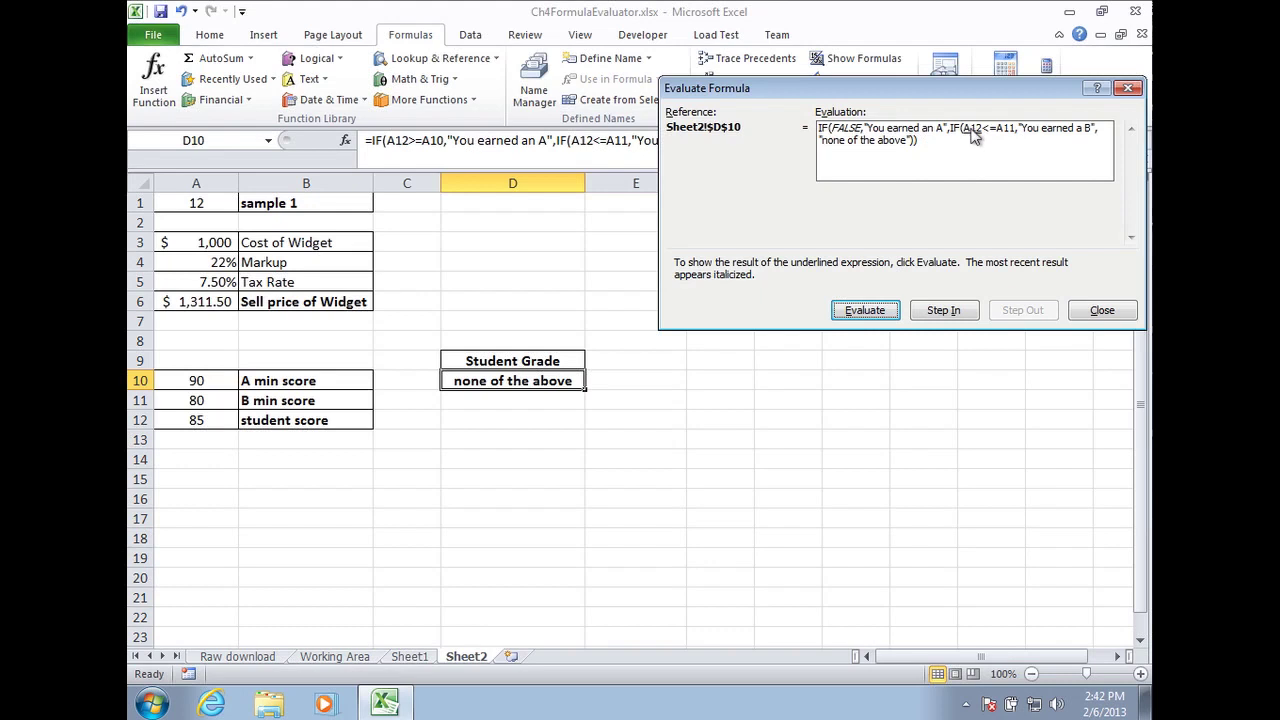
Evaluate the second logical test of D10, stepping into and out of A12 and A11, and close the evaluation
{"action": "left_click", "coordinate": [945, 311]}
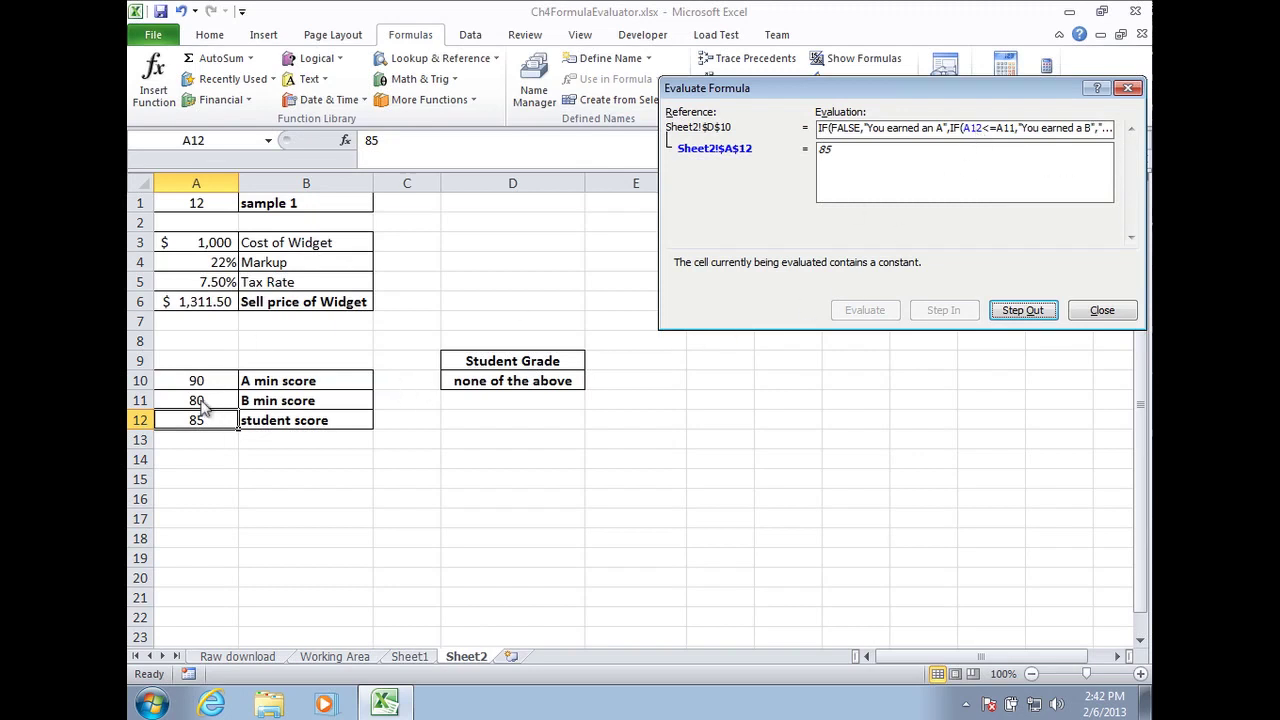
{"action": "left_click", "coordinate": [1030, 312]}
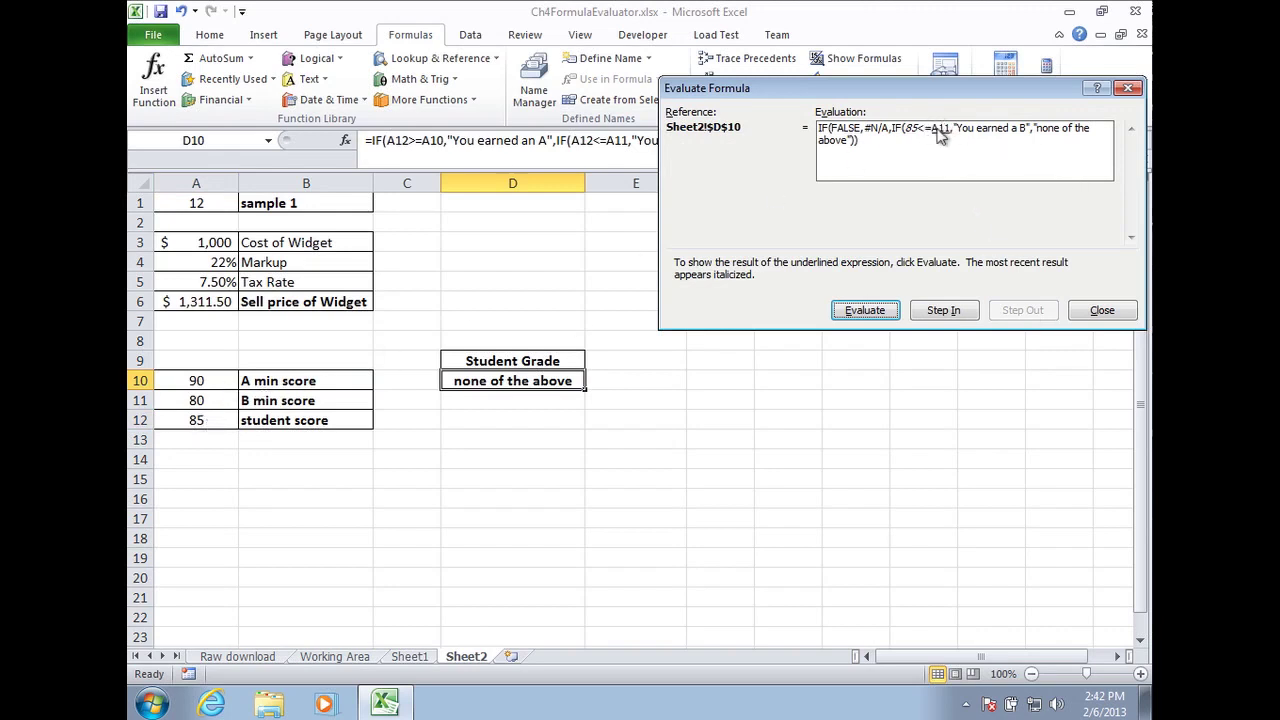
{"action": "left_click", "coordinate": [943, 311]}
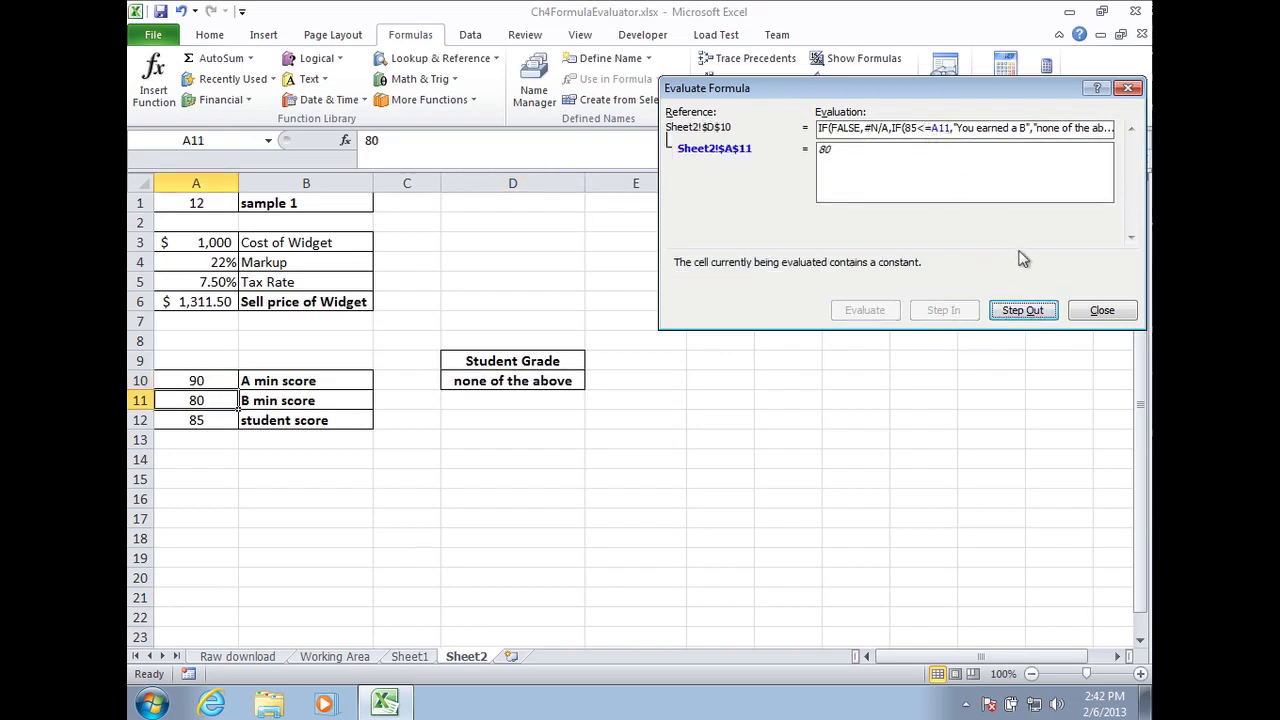
{"action": "left_click", "coordinate": [1025, 311]}
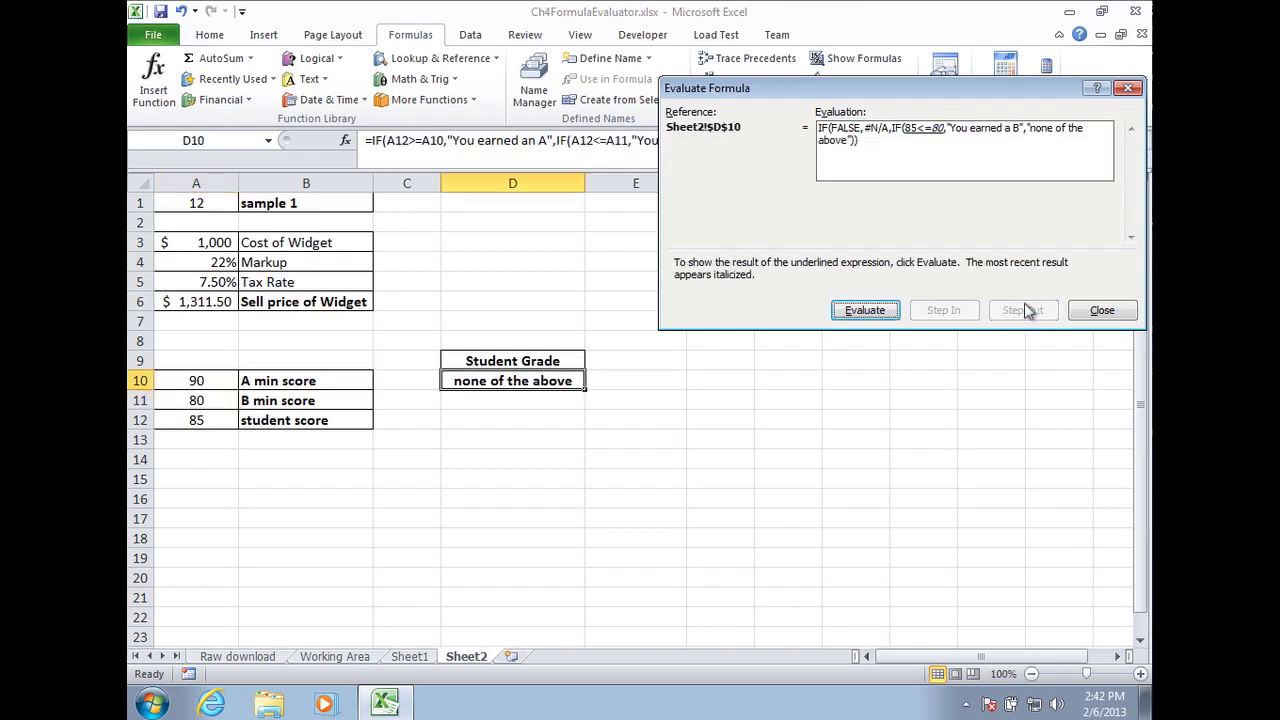
{"action": "left_click", "coordinate": [868, 313]}
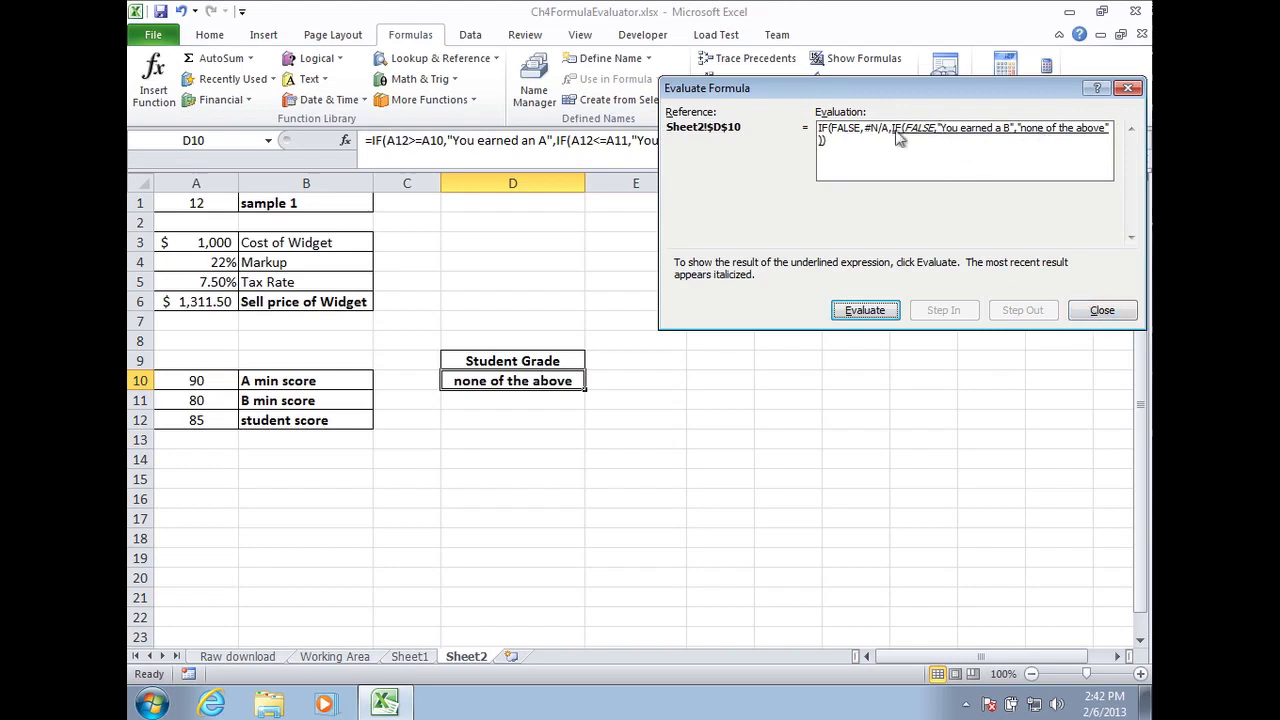
{"action": "left_click", "coordinate": [1102, 310]}
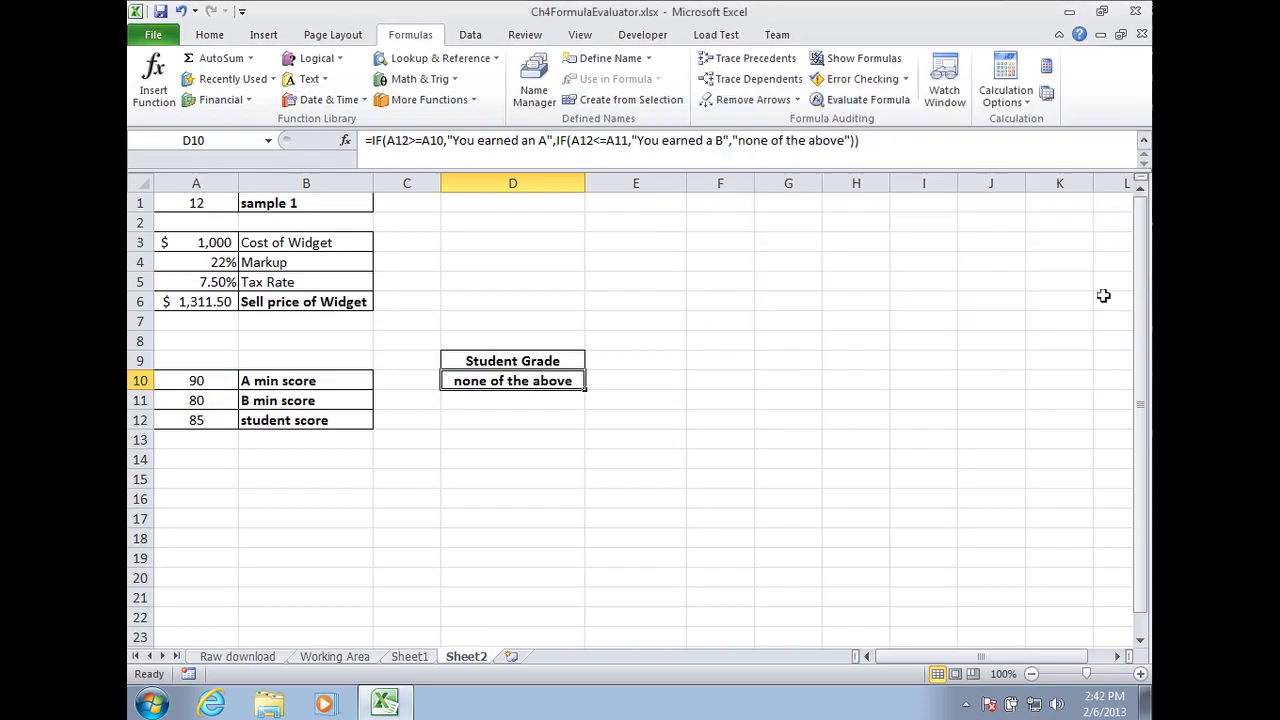
Correct the second logical test in D10 to A12>=A11
{"action": "left_click", "coordinate": [603, 140]}
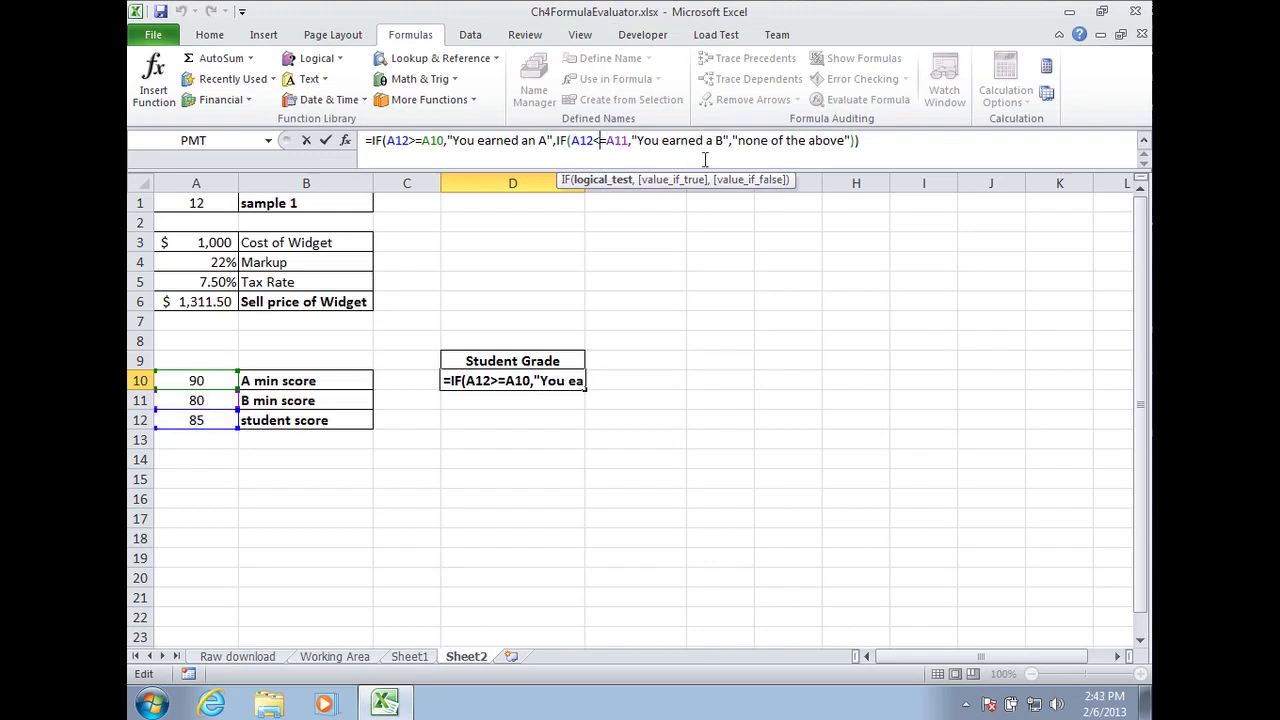
{"action": "key", "text": "BackSpace"}
{"action": "type", "text": ">"}
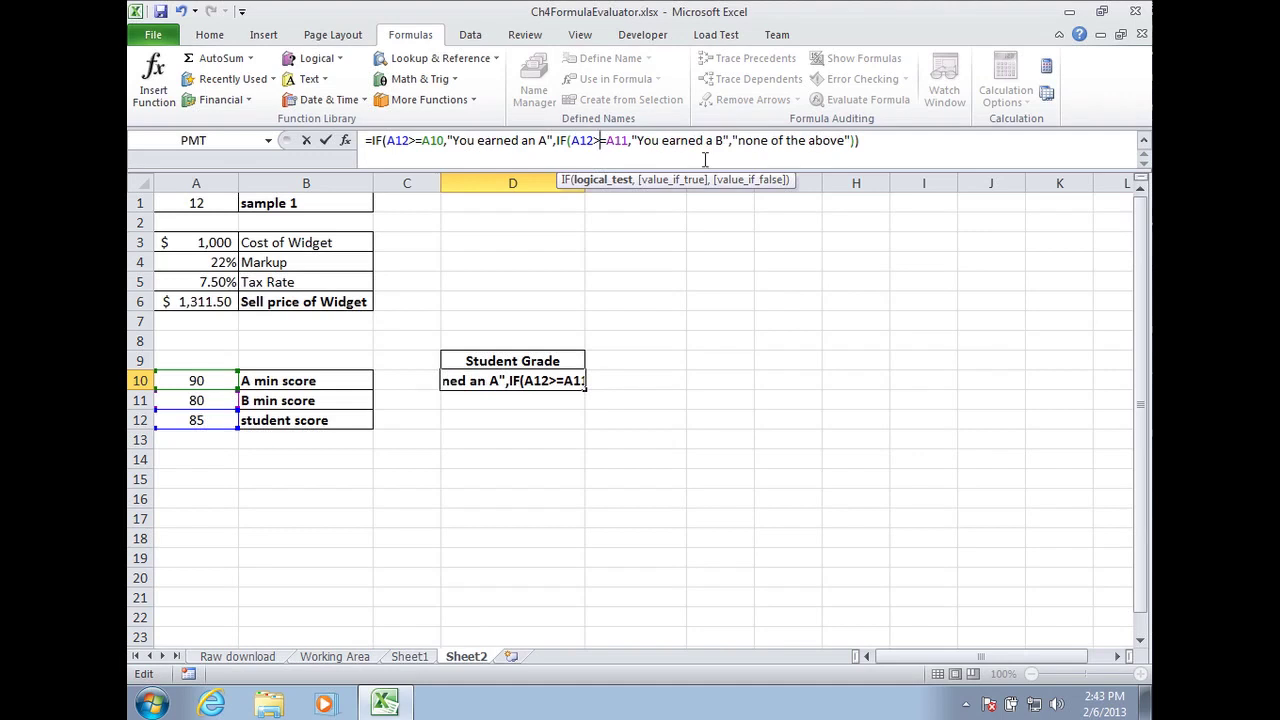
{"action": "key", "text": "Return"}
{"action": "key", "text": "Up"}
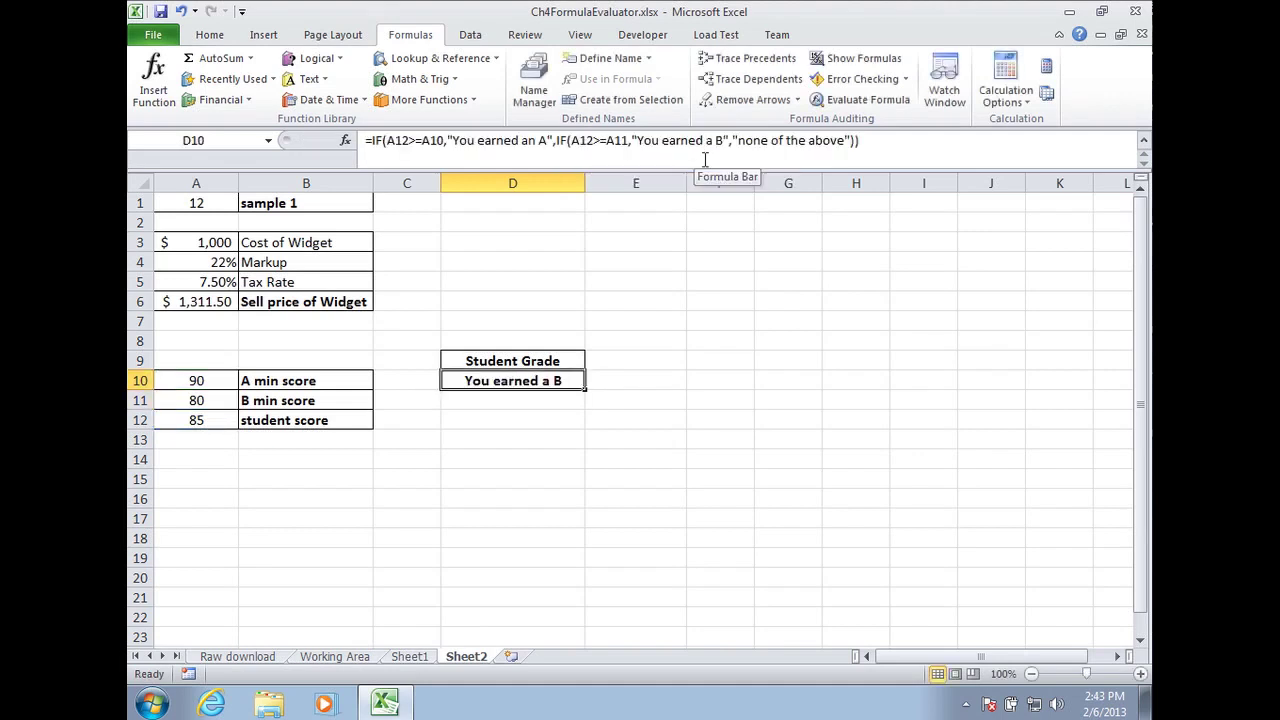
Set the student score in A12 to 95 to retest the corrected formula for an A grade
{"action": "key", "text": "Left"}
{"action": "key", "text": "Left"}
{"action": "key", "text": "Left"}
{"action": "key", "text": "Down"}
{"action": "key", "text": "Down"}
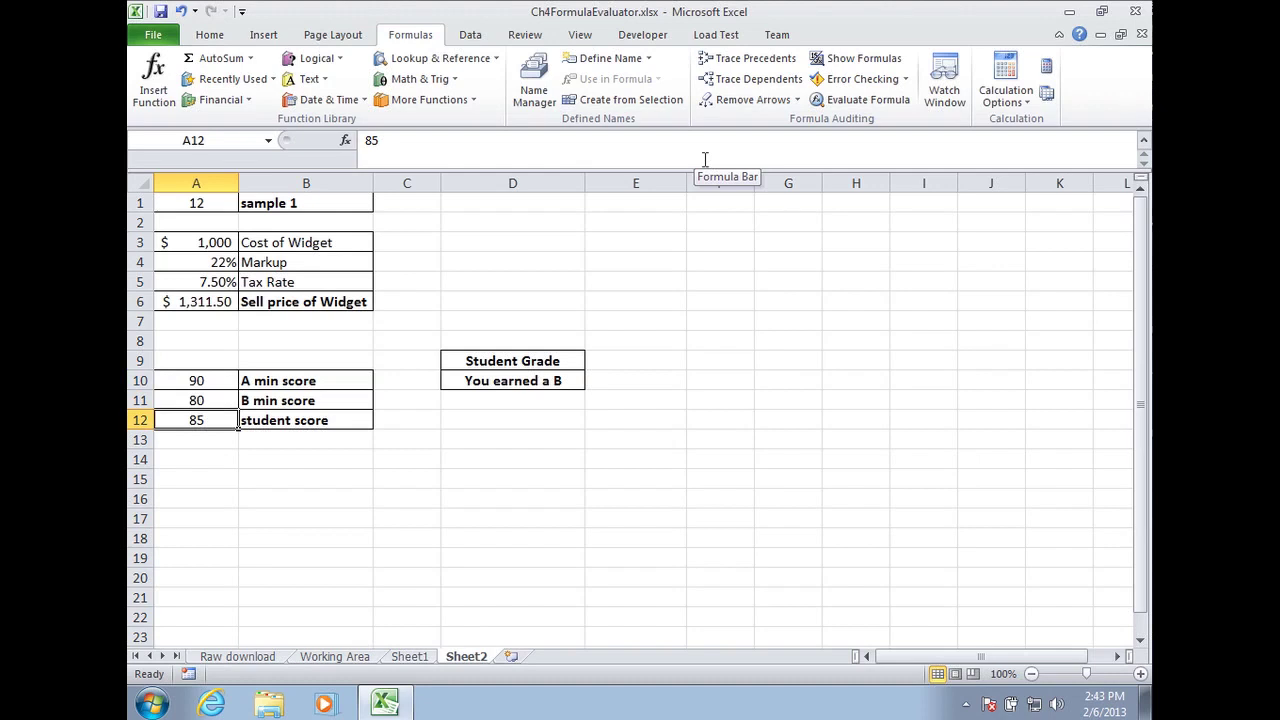
{"action": "type", "text": "95"}
{"action": "key", "text": "Return"}
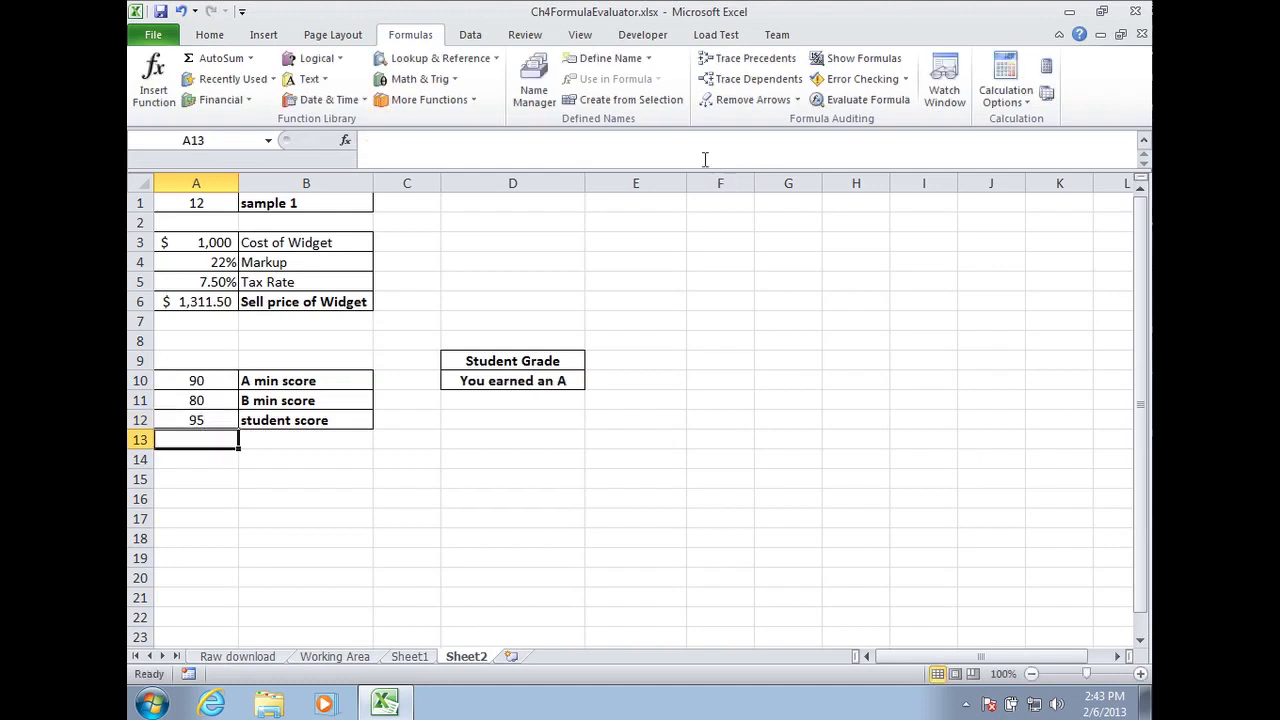
Retest the A grade threshold with a student score of 90 in A12, followed by 89
{"action": "key", "text": "Up"}
{"action": "type", "text": "90"}
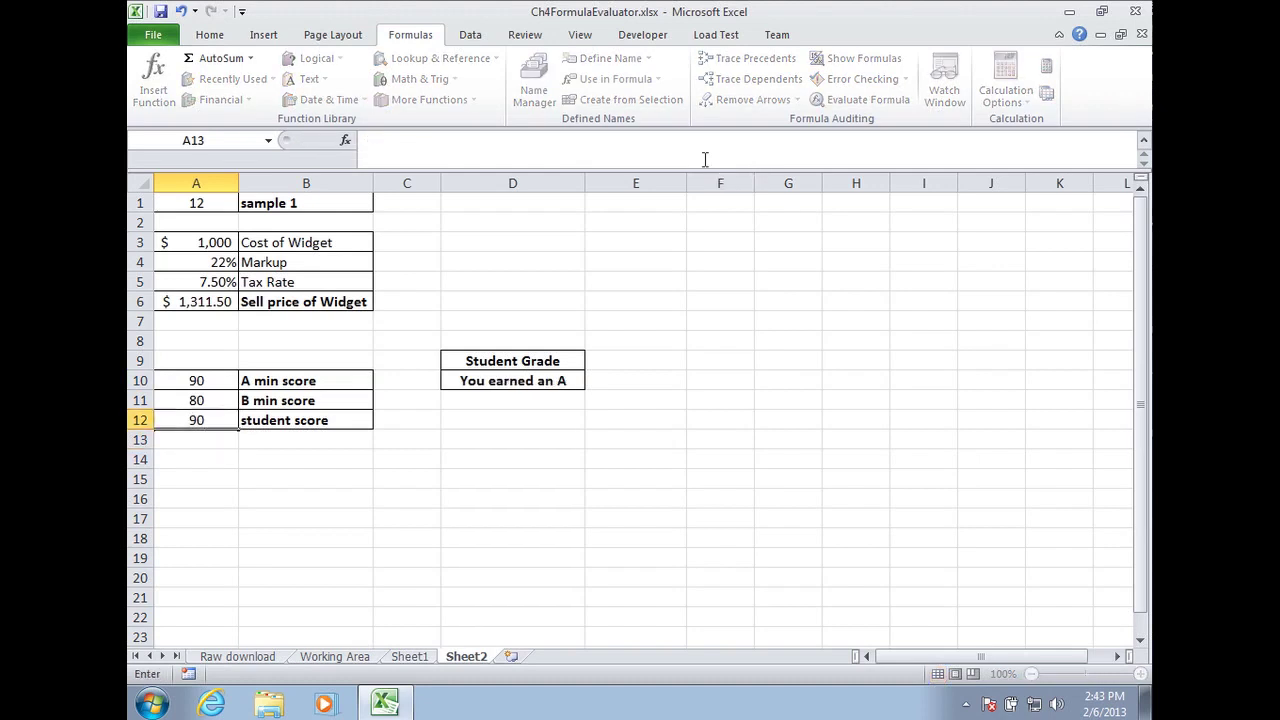
{"action": "key", "text": "Return"}
{"action": "key", "text": "Up"}
{"action": "type", "text": "8"}
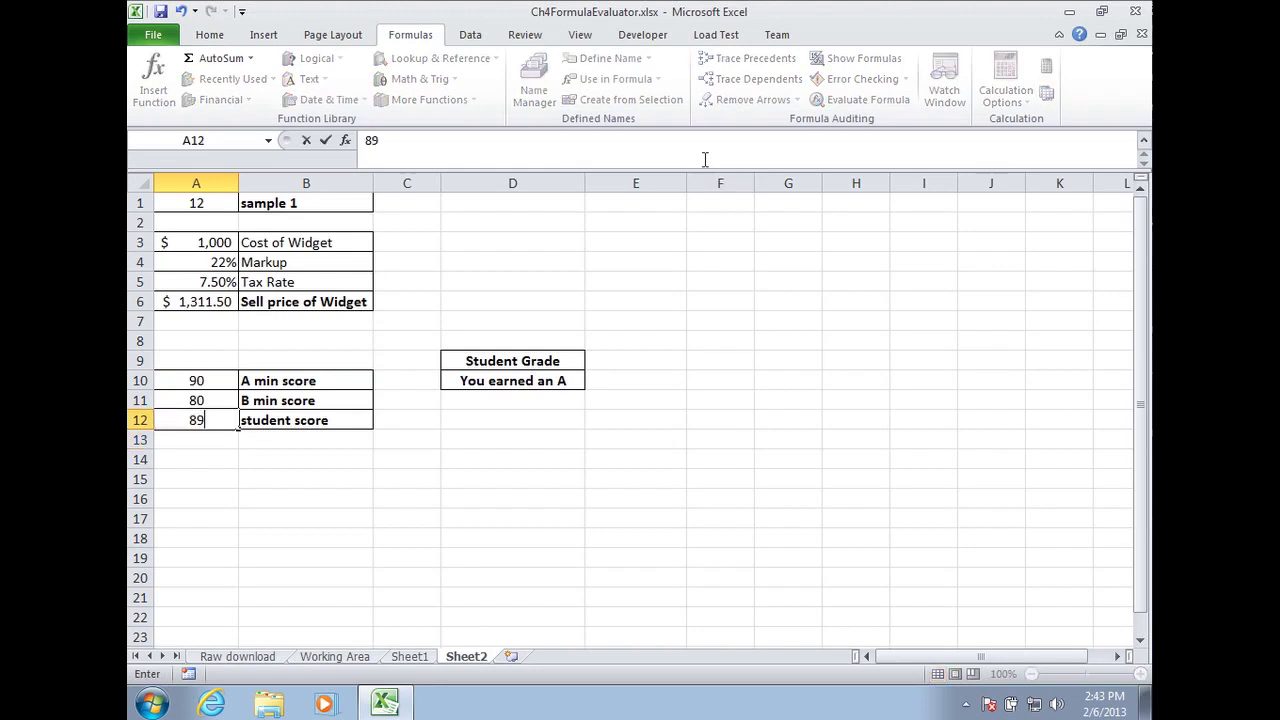
{"action": "type", "text": "9"}
{"action": "key", "text": "Return"}
{"action": "key", "text": "Up"}
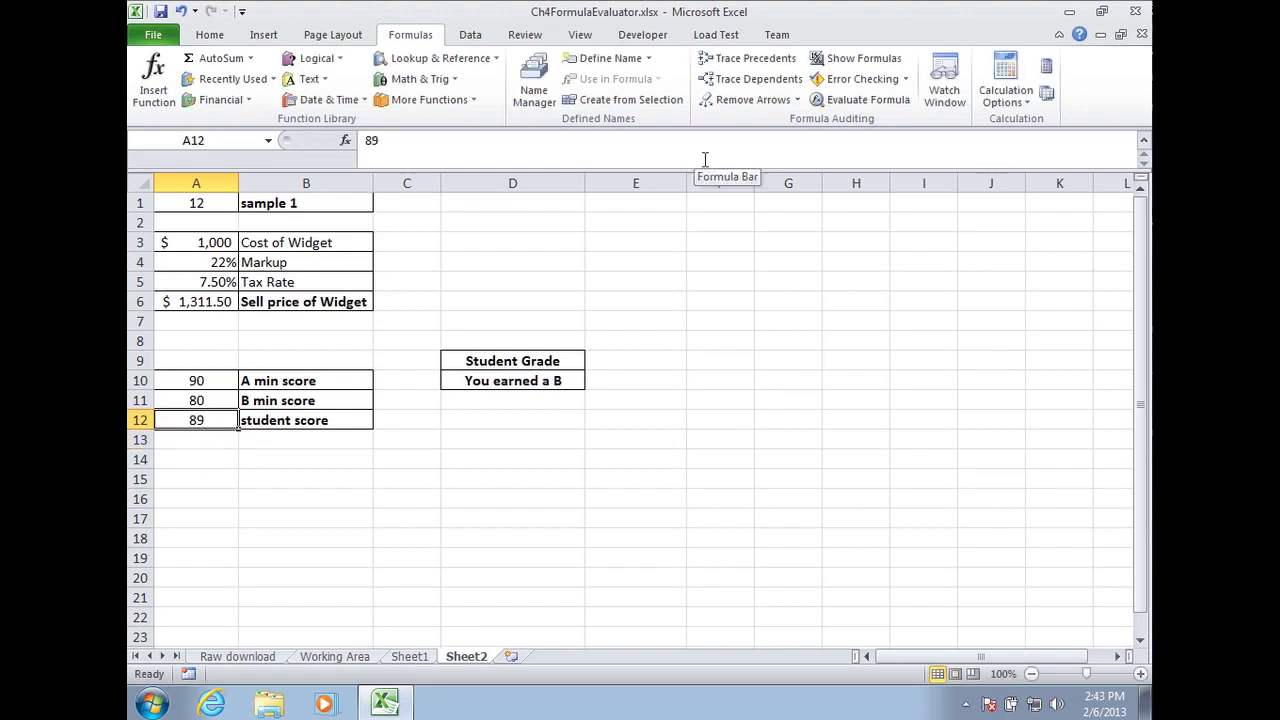
Test the B grade threshold with student scores of 81, 80 and 79 in A12, one after another
{"action": "type", "text": "81"}
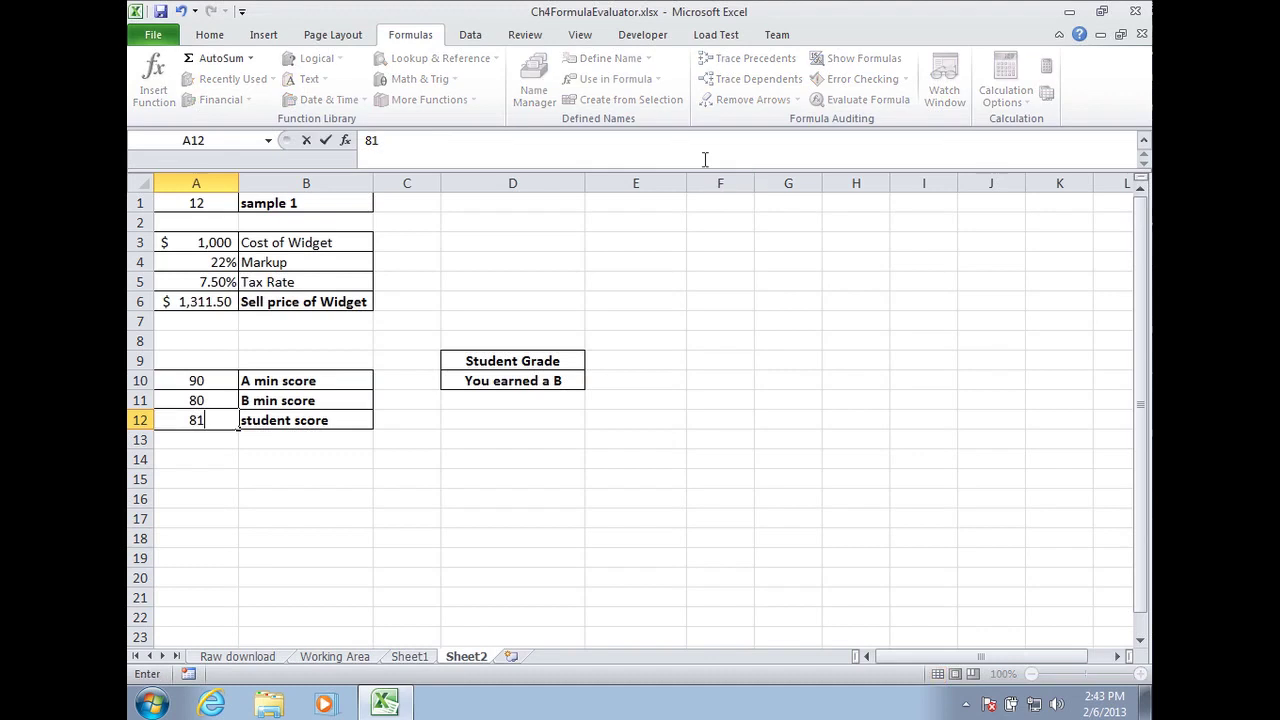
{"action": "key", "text": "Return"}
{"action": "key", "text": "Up"}
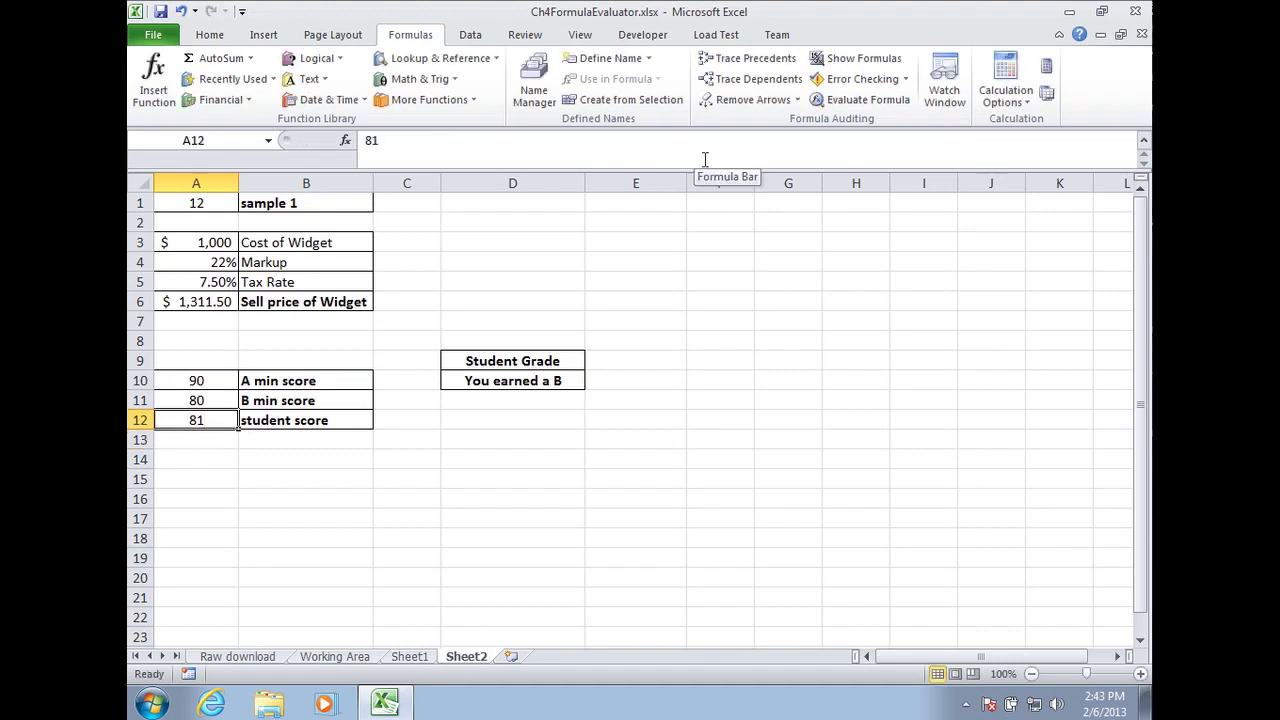
{"action": "type", "text": "80"}
{"action": "key", "text": "Return"}
{"action": "key", "text": "Up"}
{"action": "type", "text": "79"}
{"action": "key", "text": "Return"}
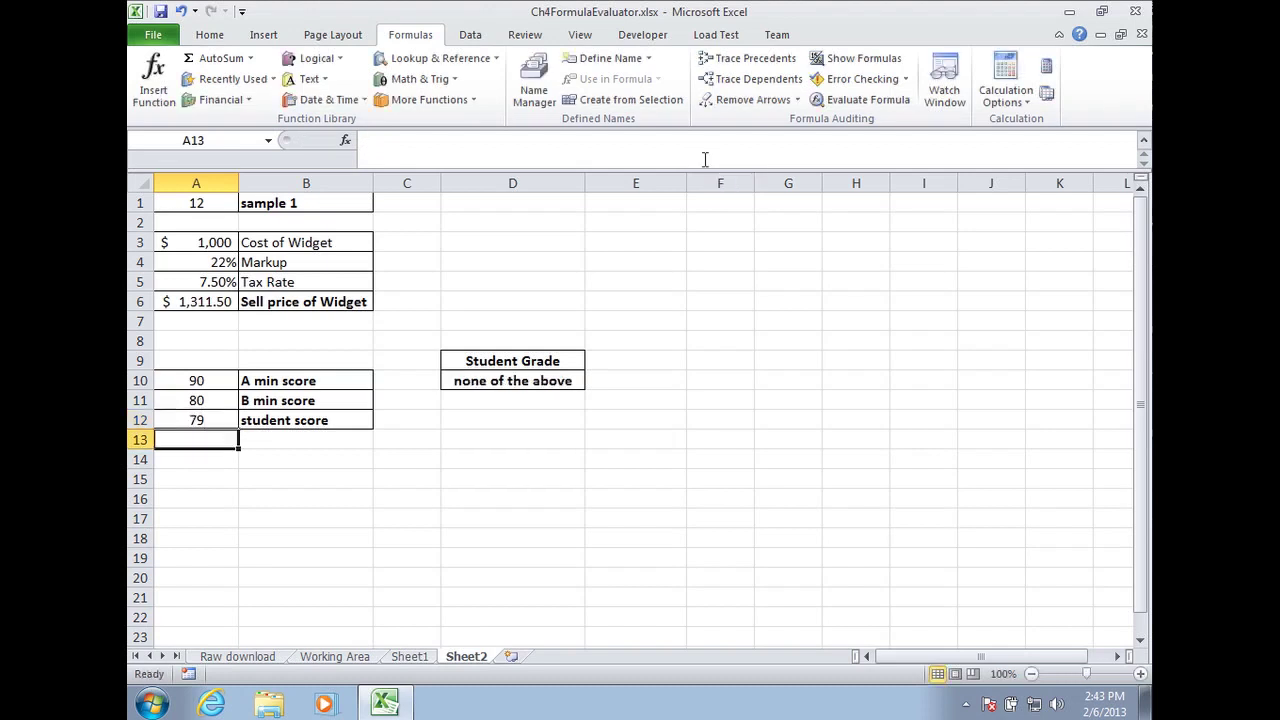
Set the student score in A12 to 79.9999999 to test just below the B minimum, and select D10 to review its formula
{"action": "key", "text": "Up"}
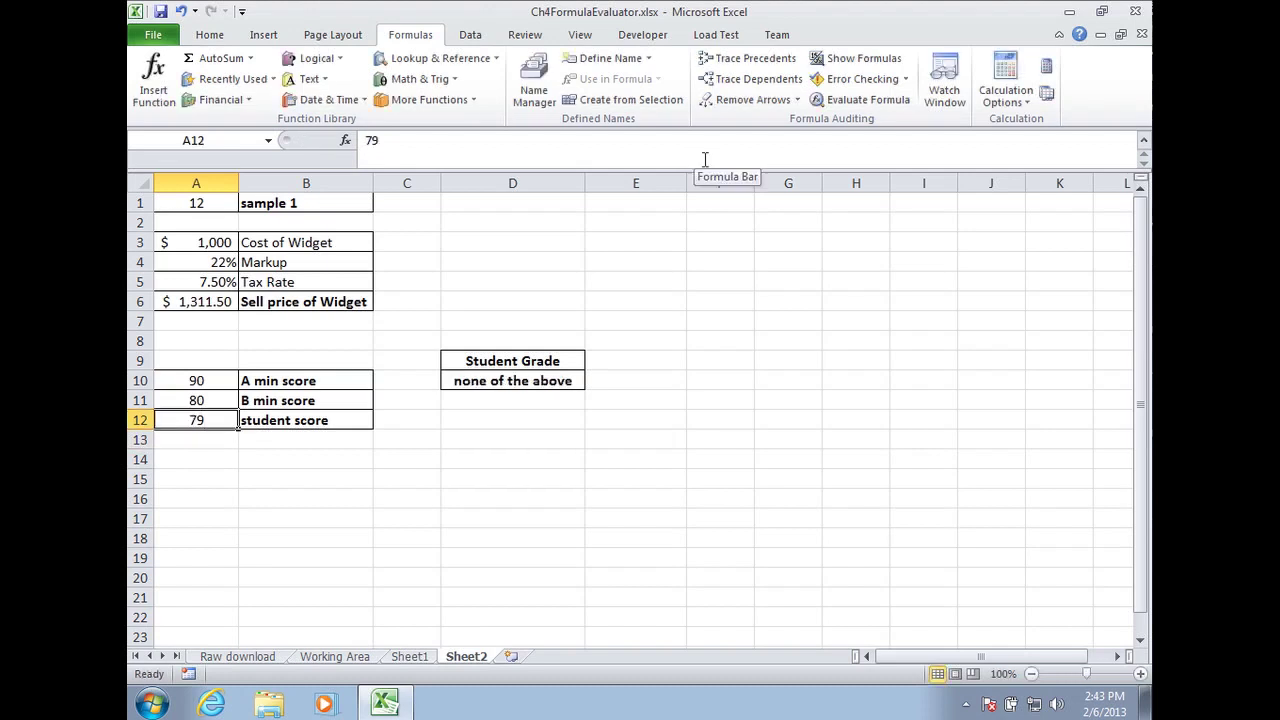
{"action": "type", "text": "79.9999999"}
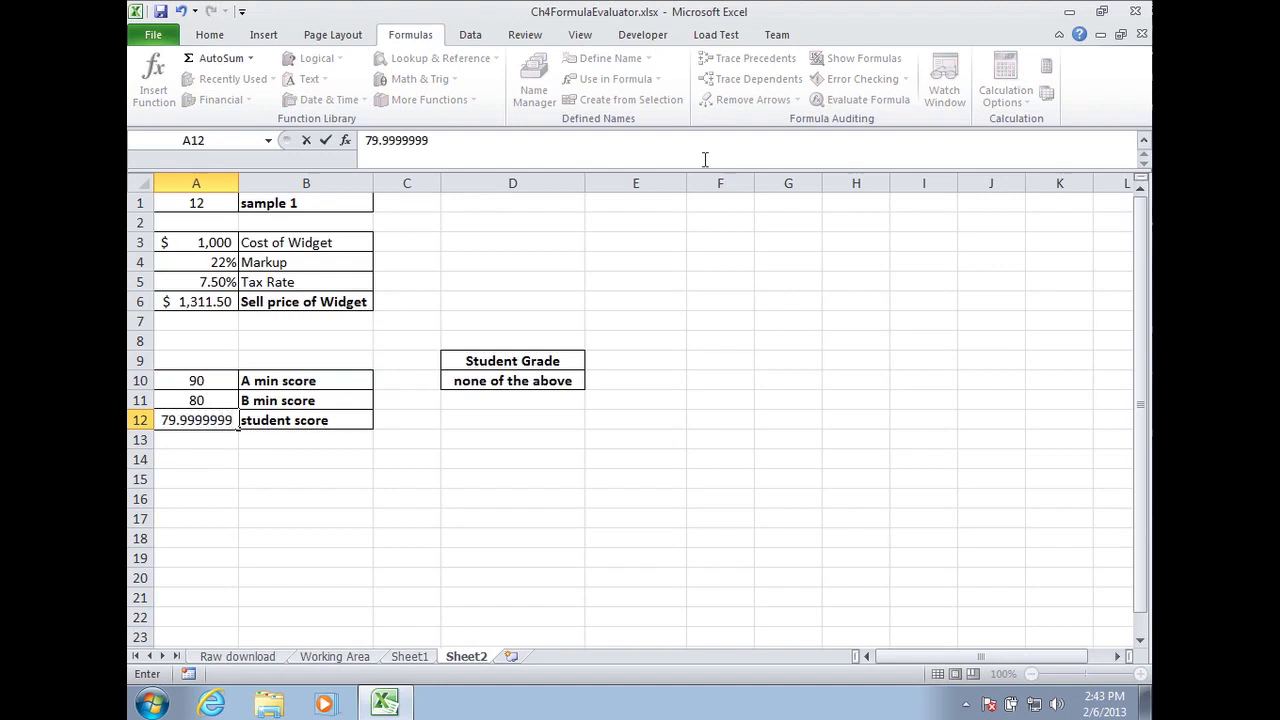
{"action": "key", "text": "ctrl+Return"}
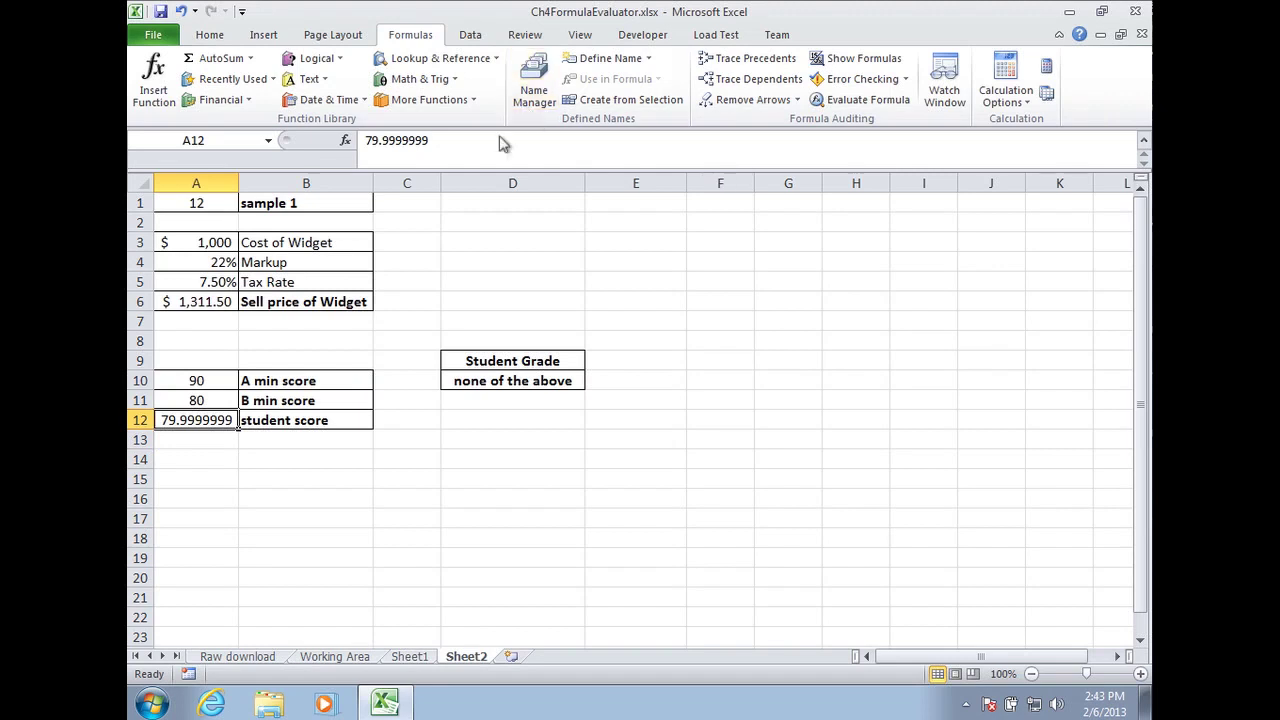
{"action": "left_click", "coordinate": [512, 384]}
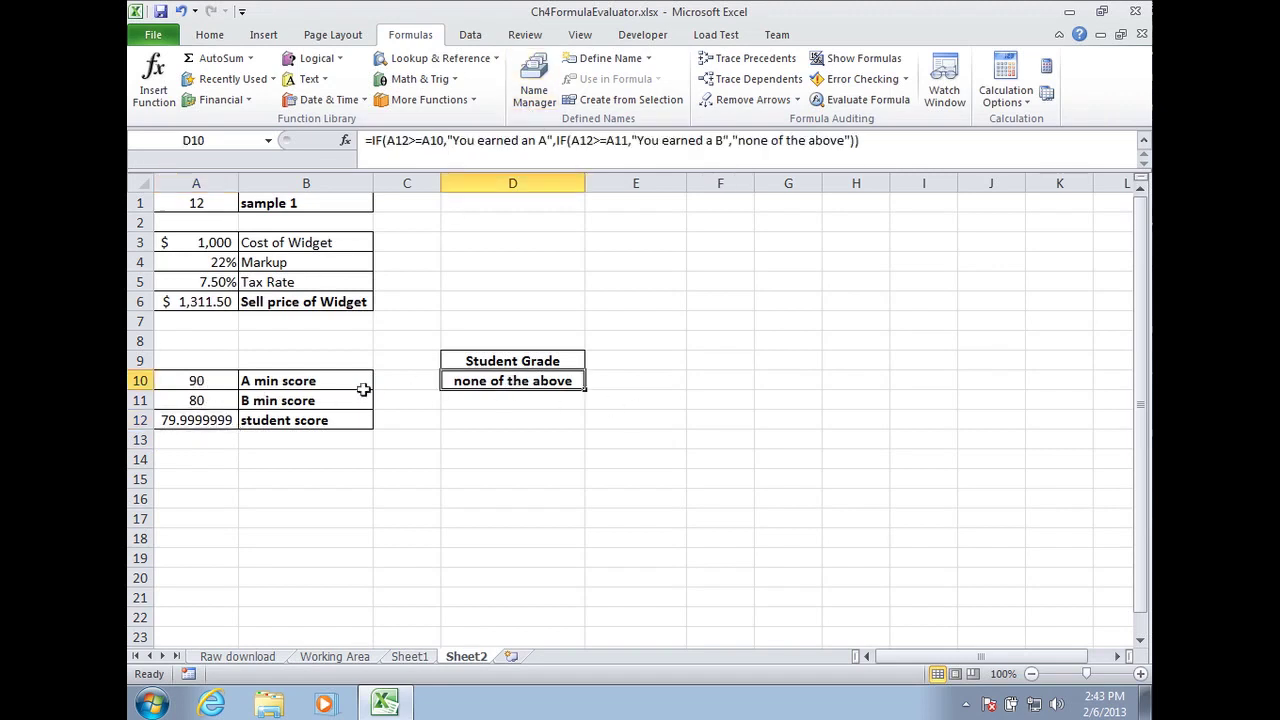